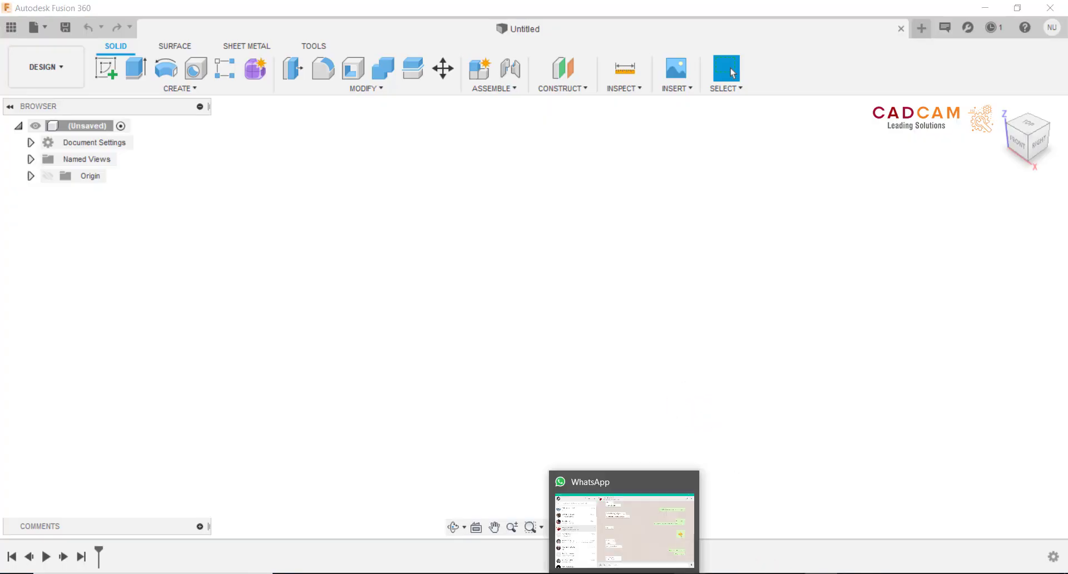
# - Switch to PowerPoint to view the forked-link reference drawing (R10, Ø10, 25, 45, 20)
pyautogui.click(715, 572)
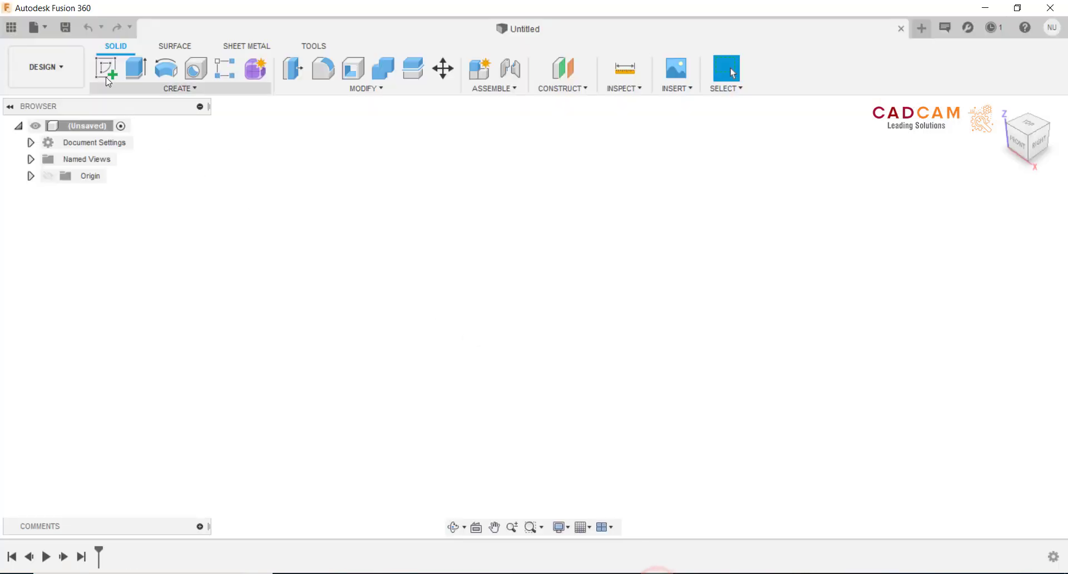
# - Sketch on the XY plane and draw a roughly 44 × 33 mm rectangle left of the origin
pyautogui.click(105, 68)
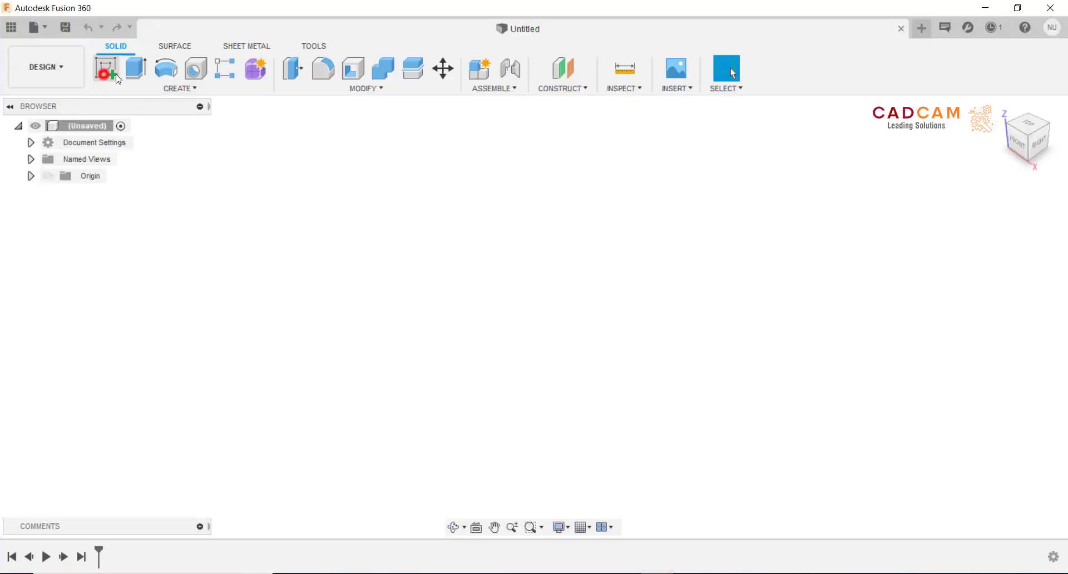
pyautogui.click(625, 318)
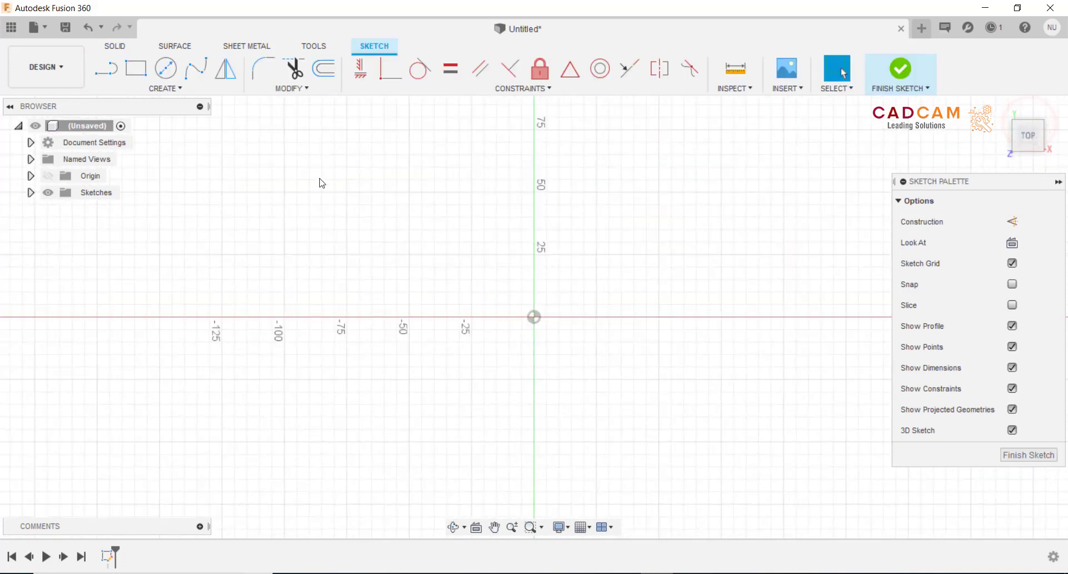
pyautogui.click(137, 72)
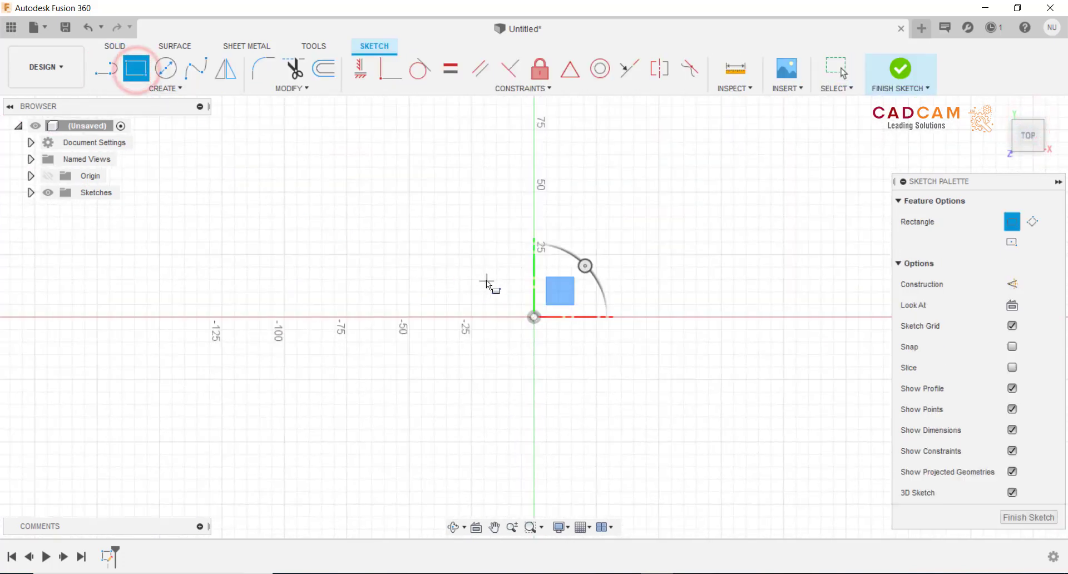
pyautogui.click(474, 290)
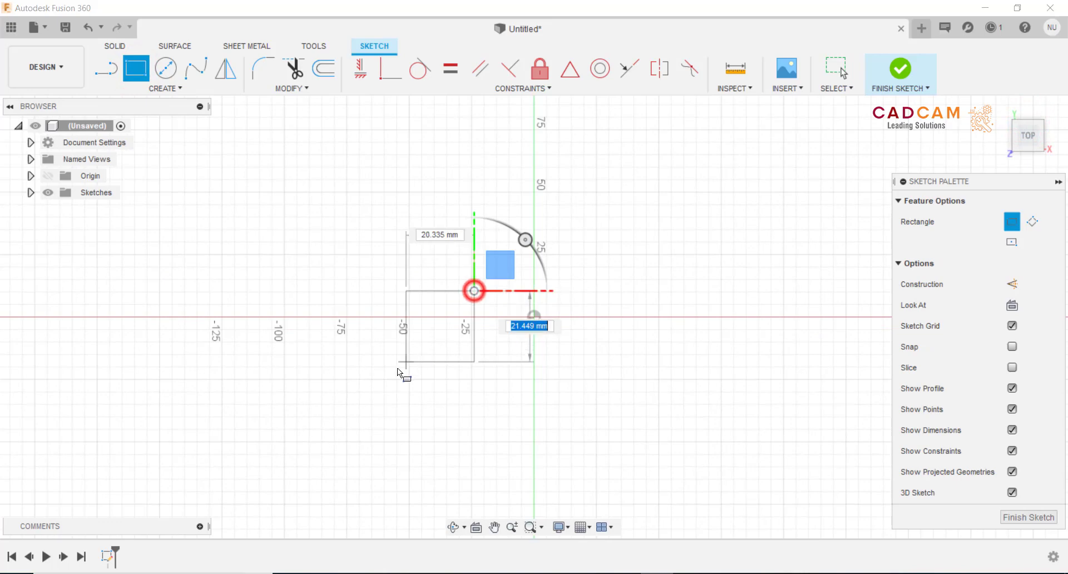
pyautogui.click(365, 373)
pyautogui.press('Escape')
pyautogui.scroll(2, 478, 385)
pyautogui.scroll(2, 478, 385)
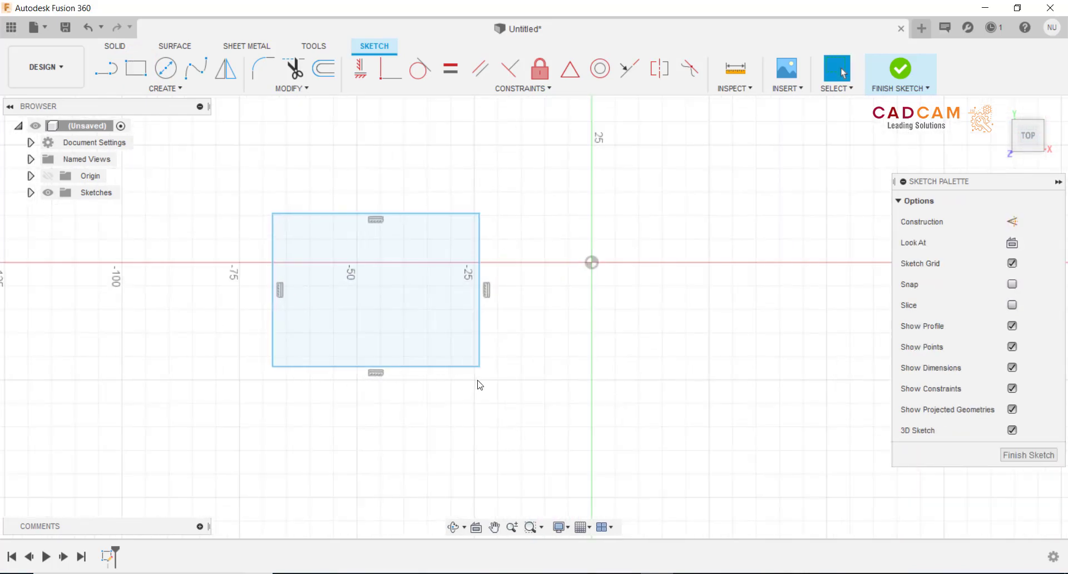
pyautogui.scroll(-3, 480, 383)
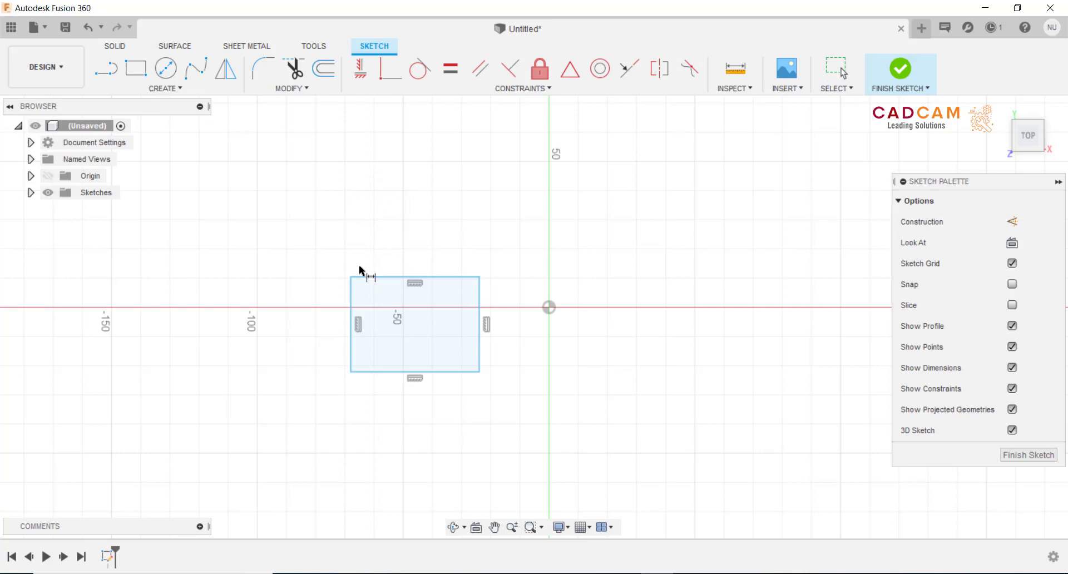
# - Dimension the rectangle's left edge to a 20 mm height
pyautogui.click(351, 290)
pyautogui.click(282, 319)
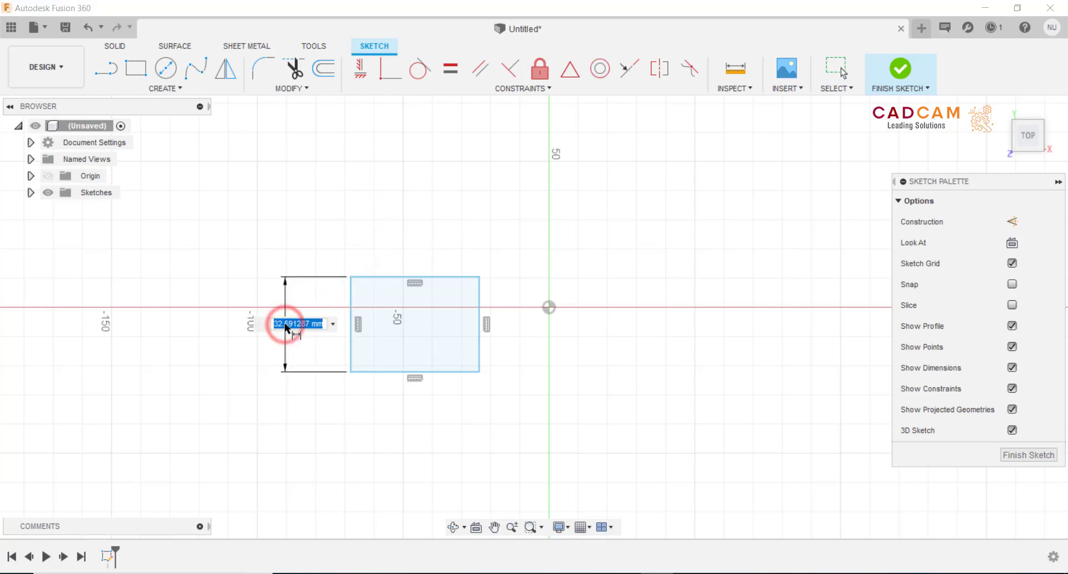
pyautogui.write('20')
pyautogui.press('Return')
pyautogui.scroll(1, 523, 336)
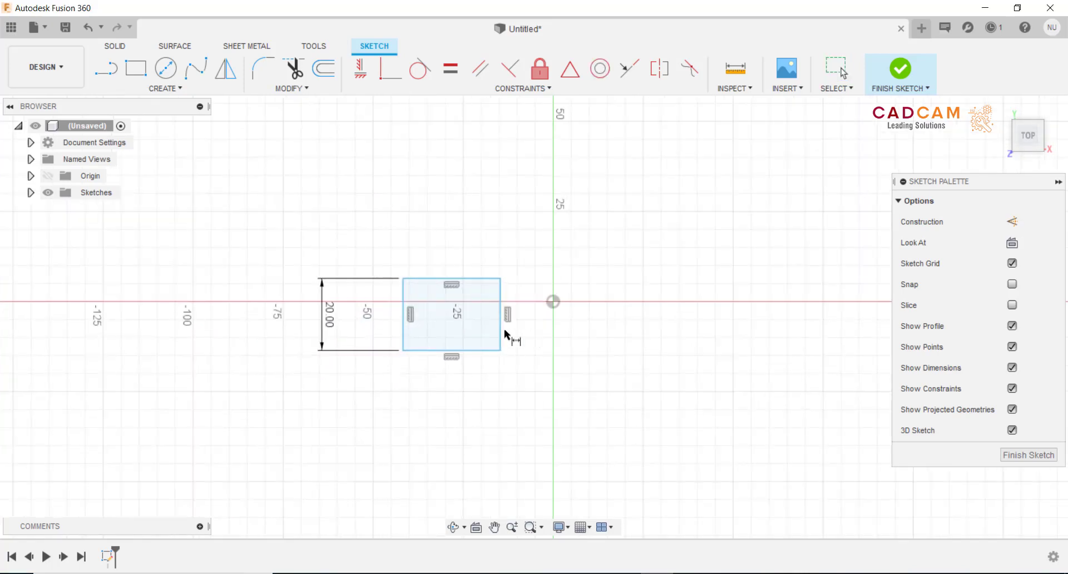
# - Fix the rectangle's right edge 12.50 mm from the origin
pyautogui.click(553, 302)
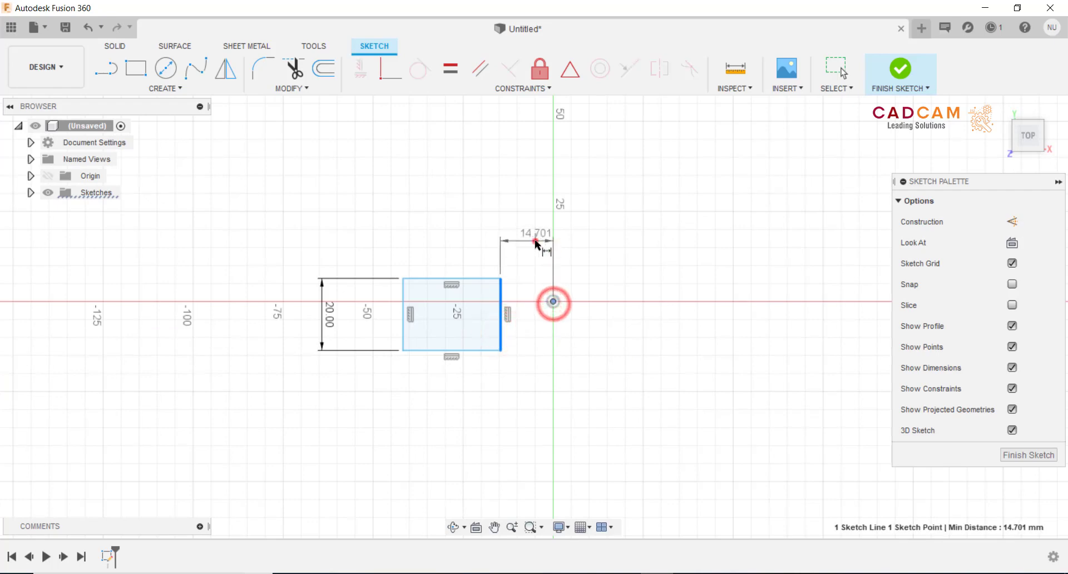
pyautogui.click(535, 244)
pyautogui.write('12.5')
pyautogui.press('Return')
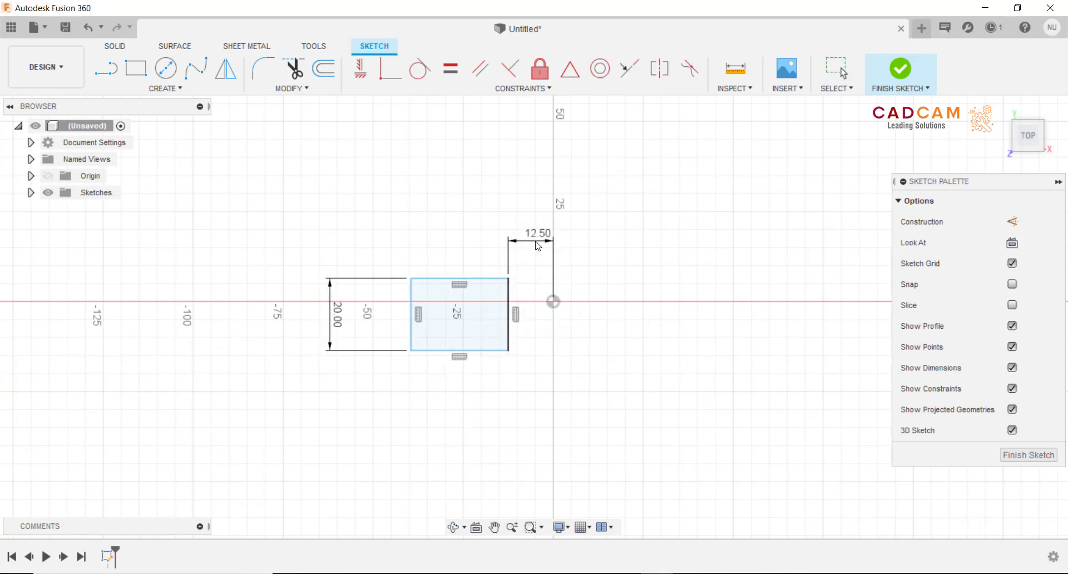
pyautogui.scroll(1, 542, 278)
pyautogui.scroll(1, 539, 287)
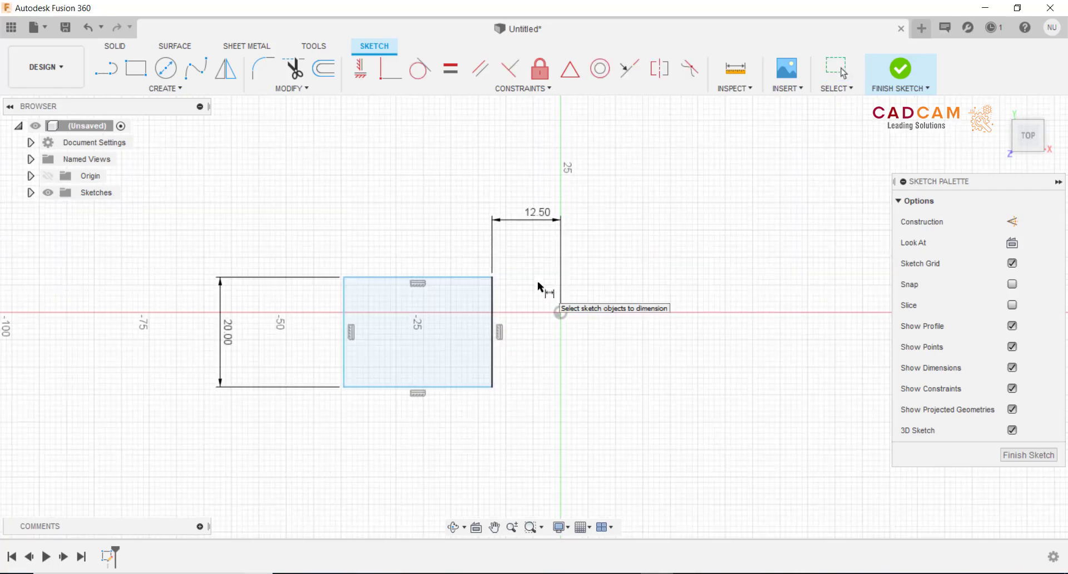
pyautogui.press('Escape')
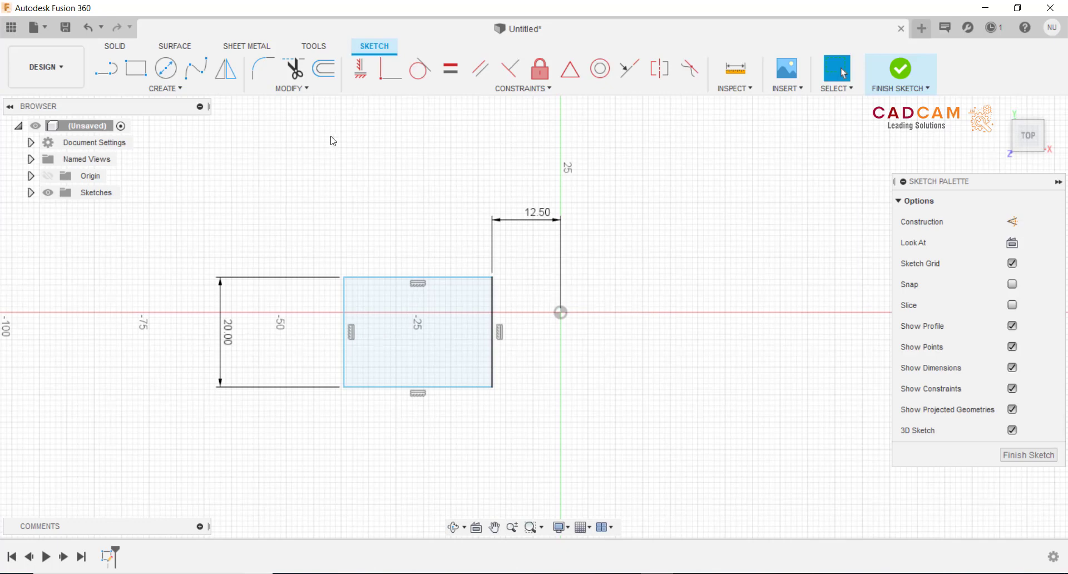
pyautogui.click(181, 87)
pyautogui.moveTo(150, 149)
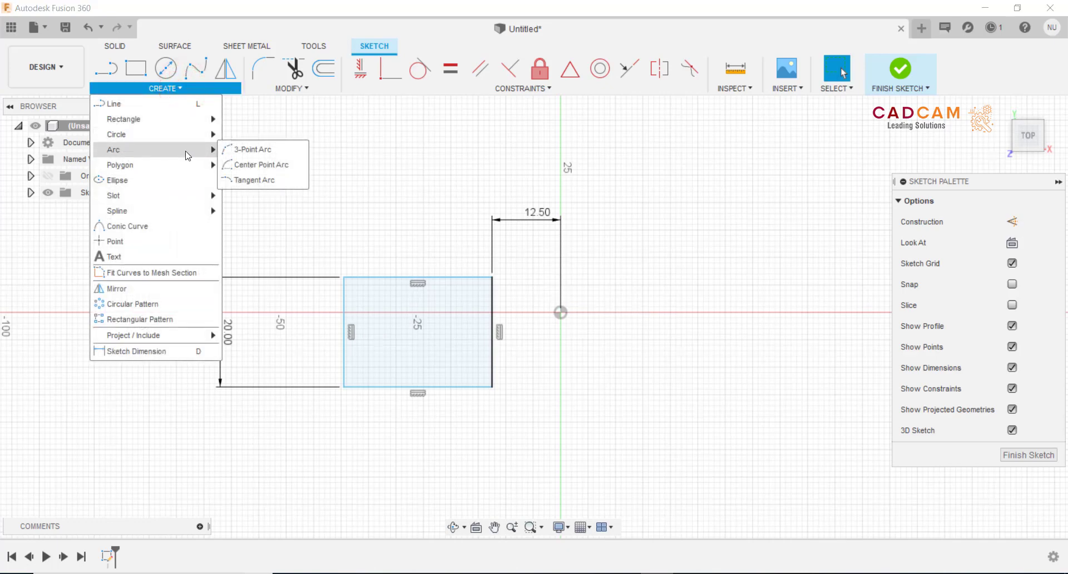
# - Draw a 3-point arc bowing left between the rectangle's top and bottom edges
pyautogui.click(239, 153)
pyautogui.click(396, 279)
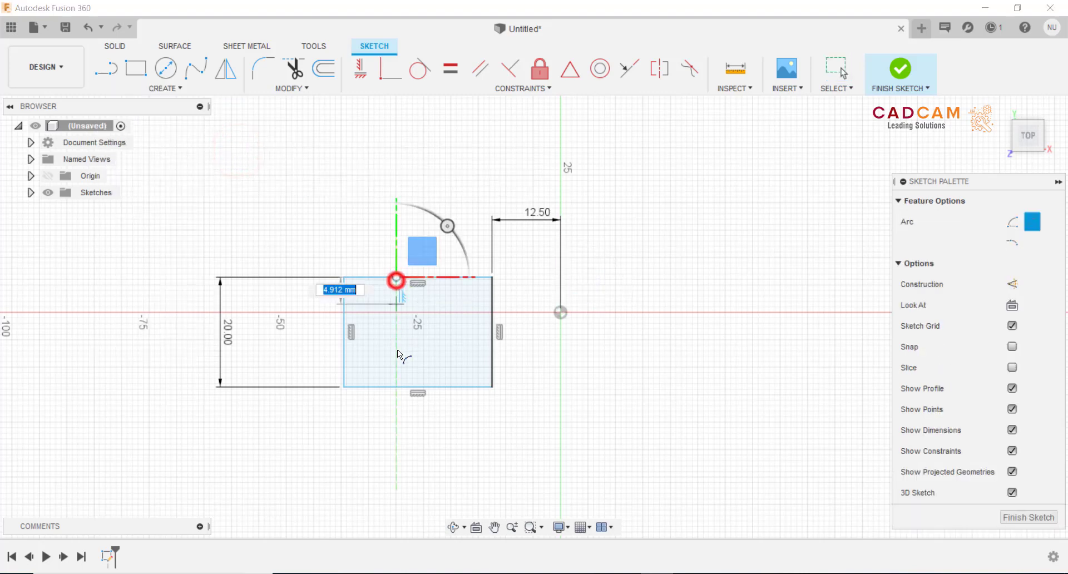
pyautogui.click(396, 387)
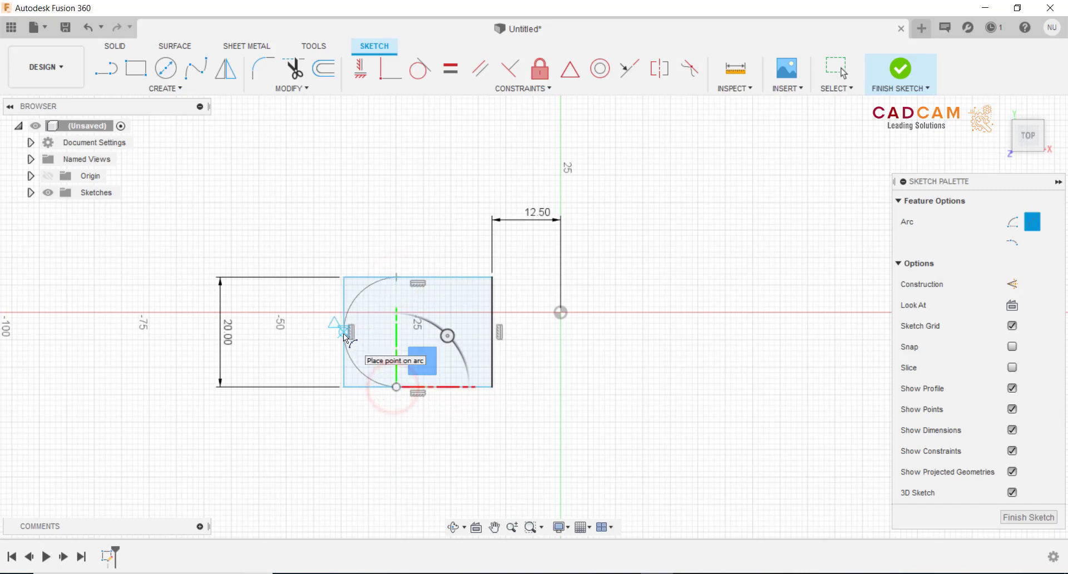
pyautogui.click(344, 332)
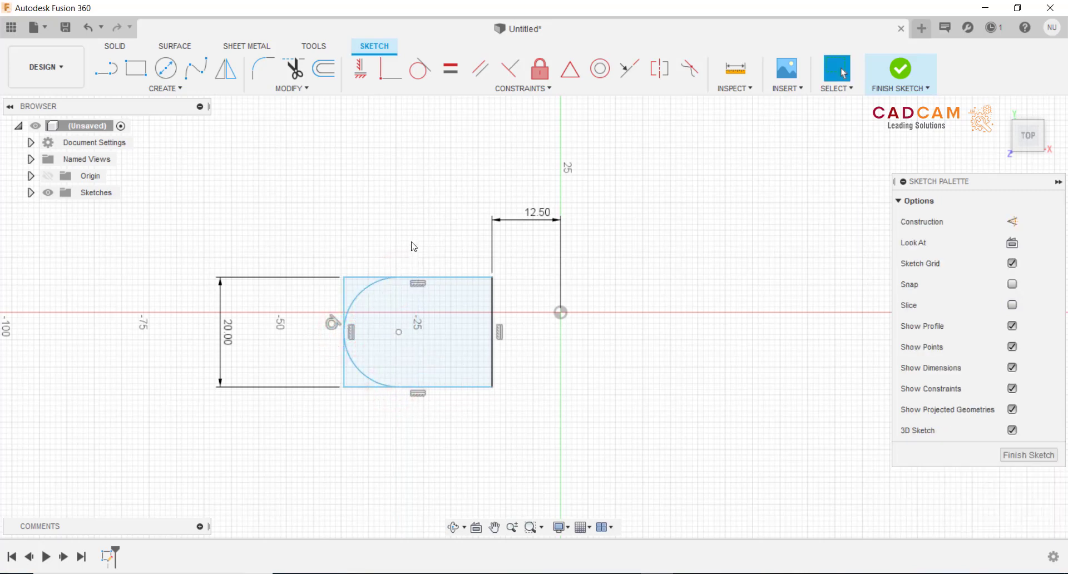
pyautogui.scroll(2, 412, 238)
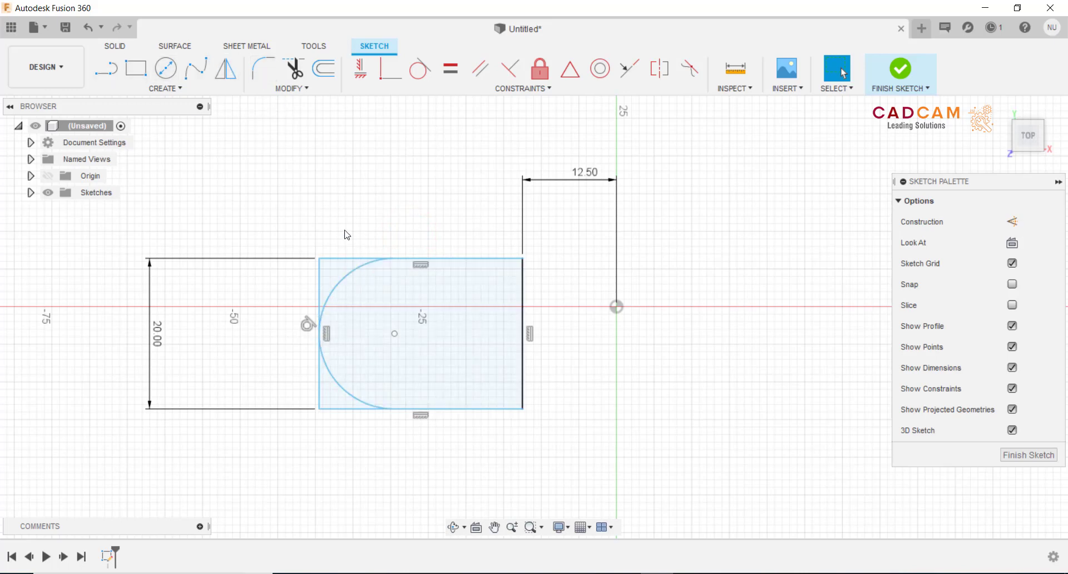
# - Dimension the arc to a 10 mm radius
pyautogui.click(347, 277)
pyautogui.click(291, 226)
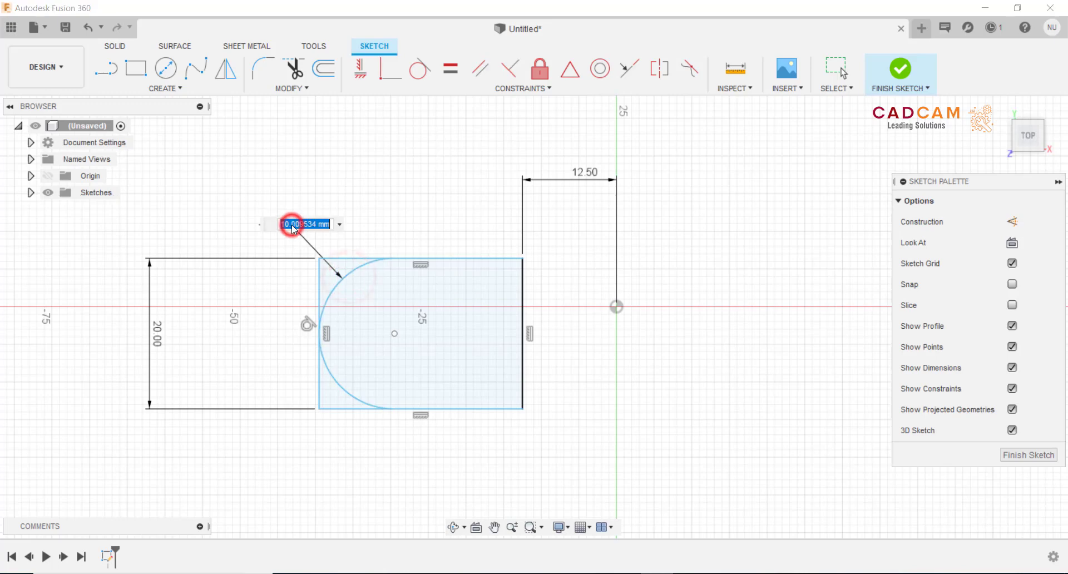
pyautogui.write('10')
pyautogui.press('Return')
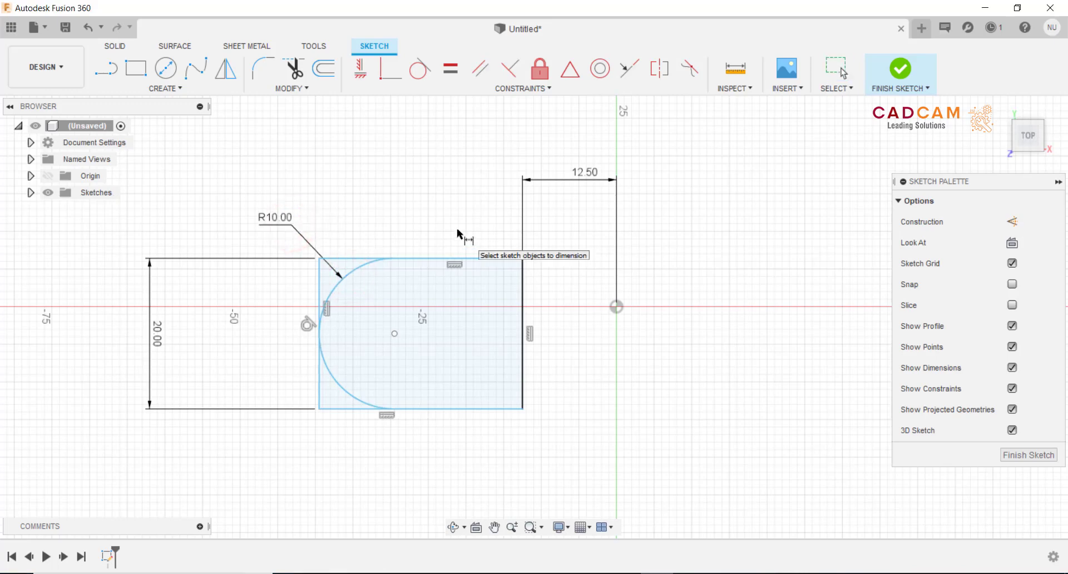
pyautogui.scroll(-2, 441, 218)
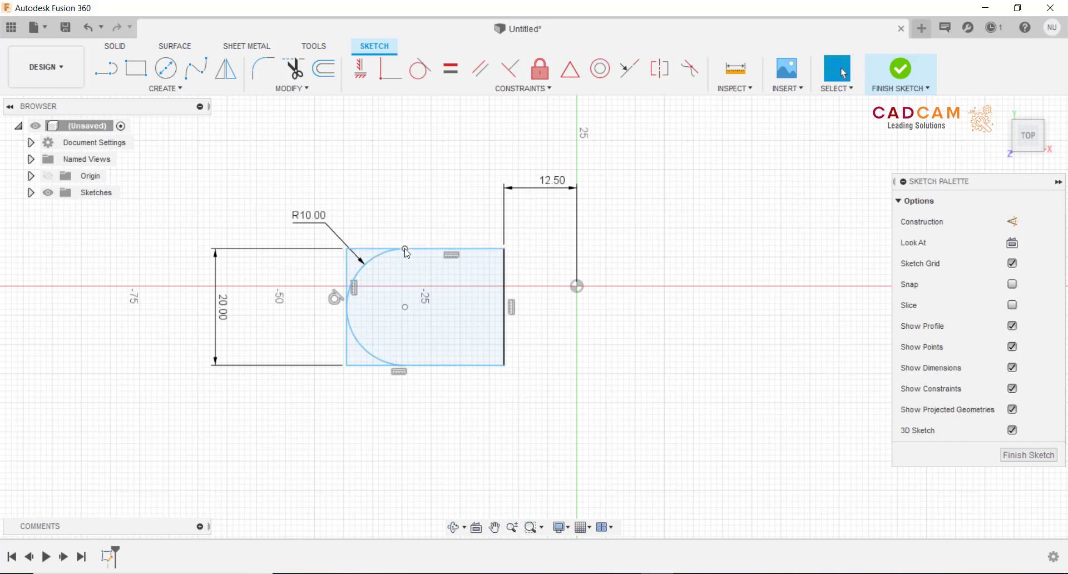
pyautogui.moveTo(401, 248); pyautogui.dragTo(398, 260)
# - Constrain the arc's centre horizontally level with the origin
pyautogui.click(436, 195)
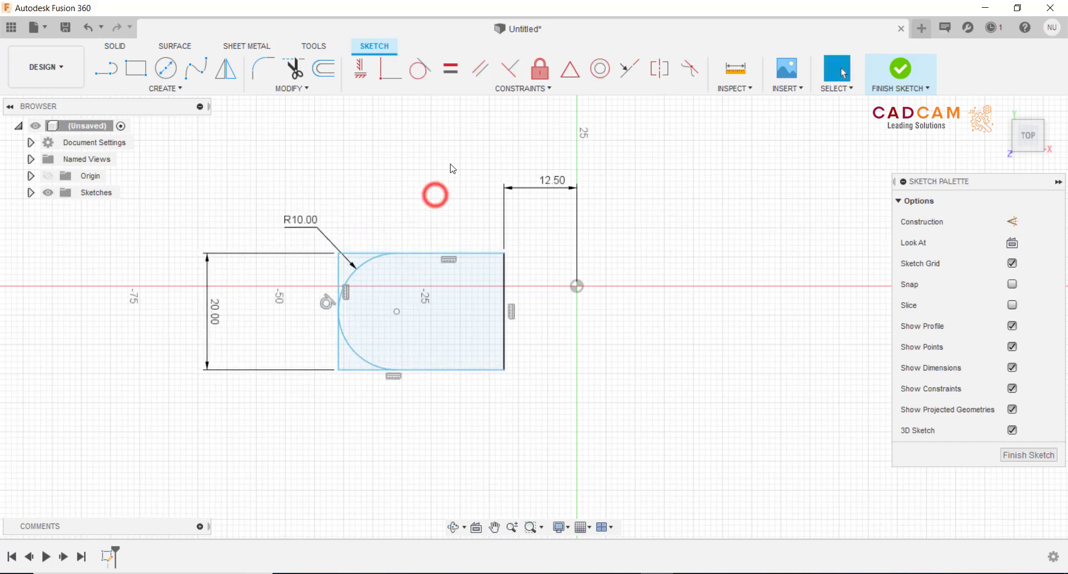
pyautogui.click(361, 69)
pyautogui.click(397, 312)
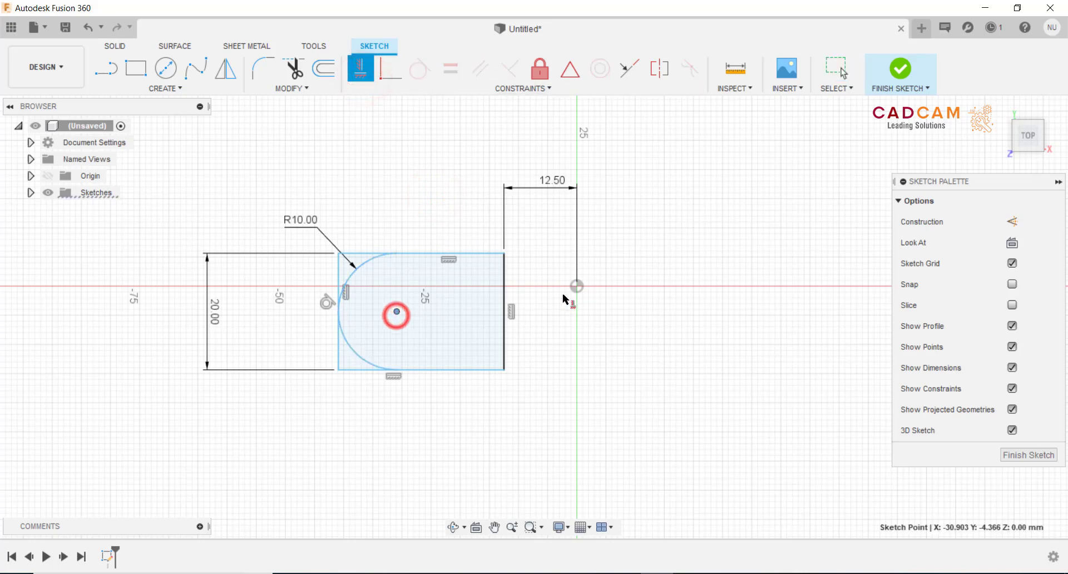
pyautogui.click(577, 286)
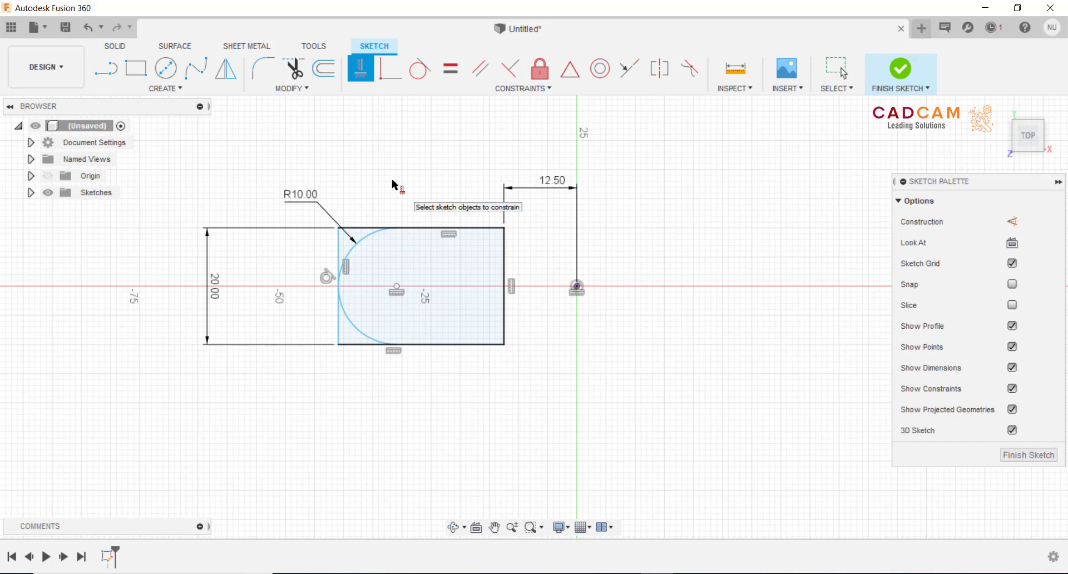
pyautogui.press('Escape')
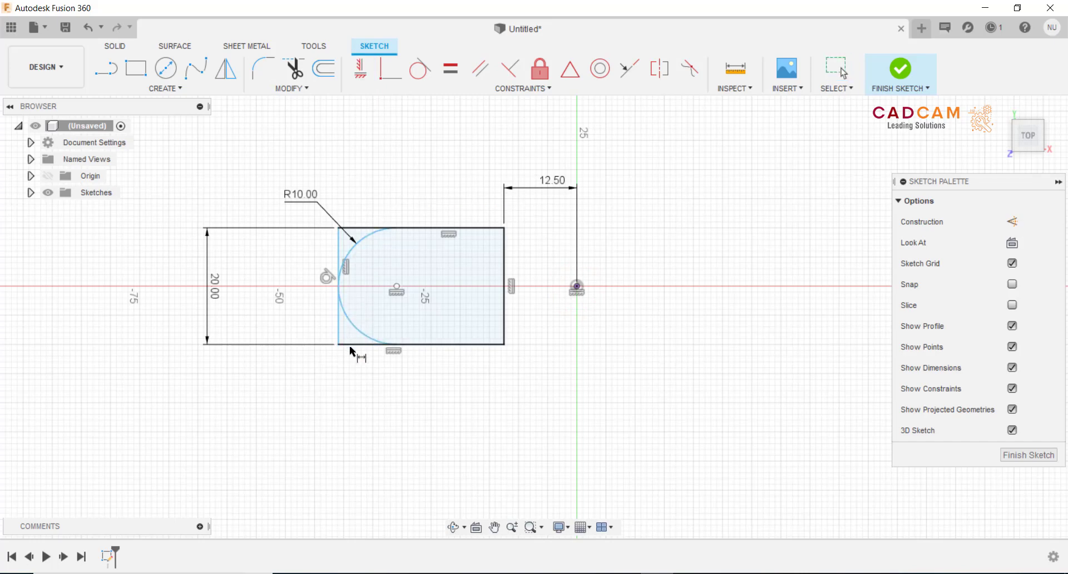
# - Dimension the profile's bottom edge to a 20 mm width
pyautogui.click(350, 346)
pyautogui.click(410, 386)
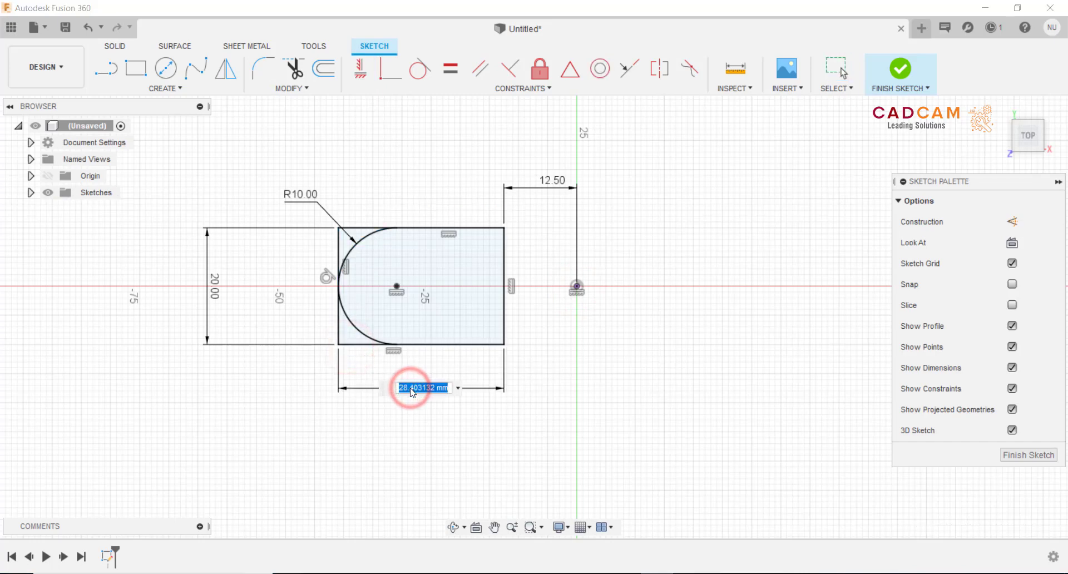
pyautogui.write('20')
pyautogui.press('Return')
pyautogui.scroll(2, 548, 273)
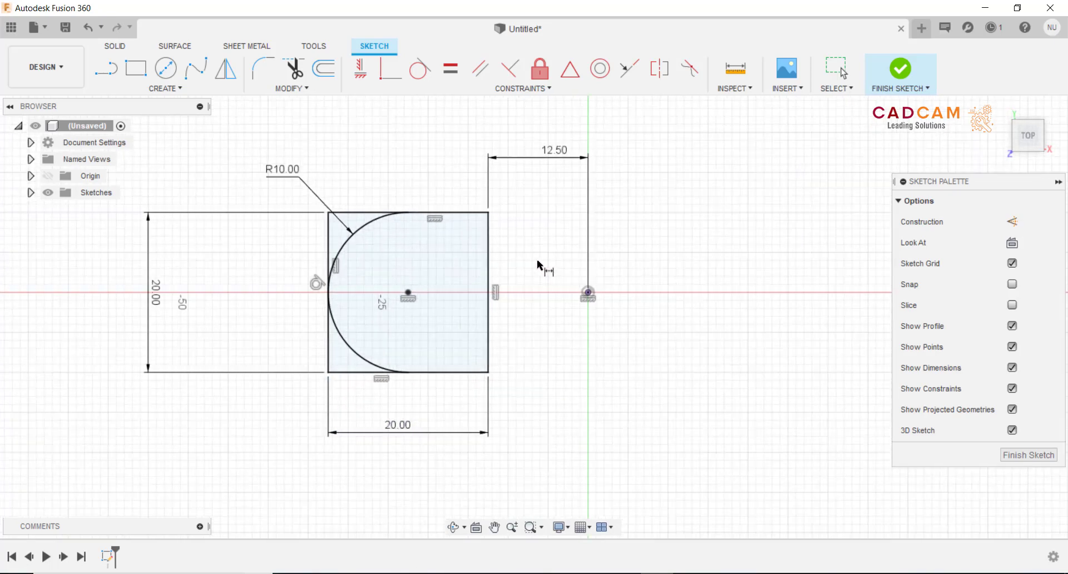
pyautogui.click(166, 68)
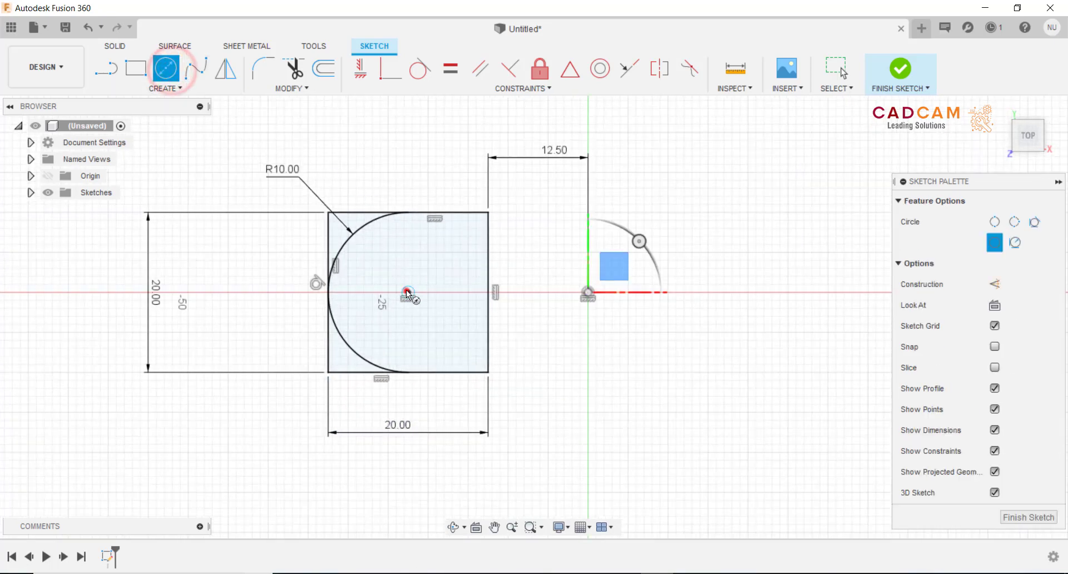
# - Draw a Ø10 mm hole circle centred on the R10 arc's centre
pyautogui.click(408, 292)
pyautogui.write('10')
pyautogui.press('Return')
pyautogui.press('Escape')
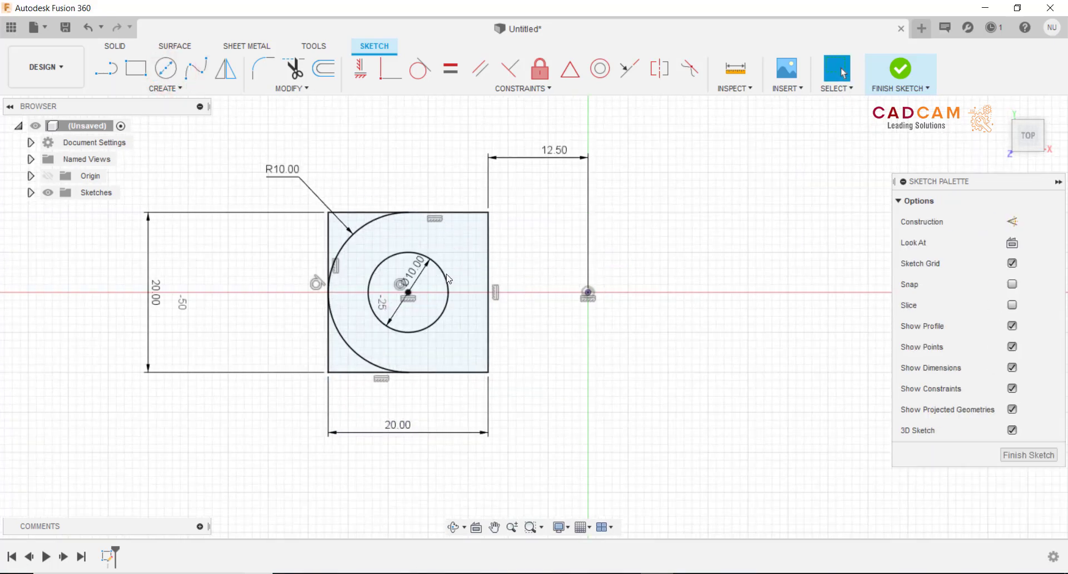
pyautogui.scroll(-1, 562, 285)
pyautogui.scroll(-2, 612, 278)
pyautogui.scroll(2, 688, 266)
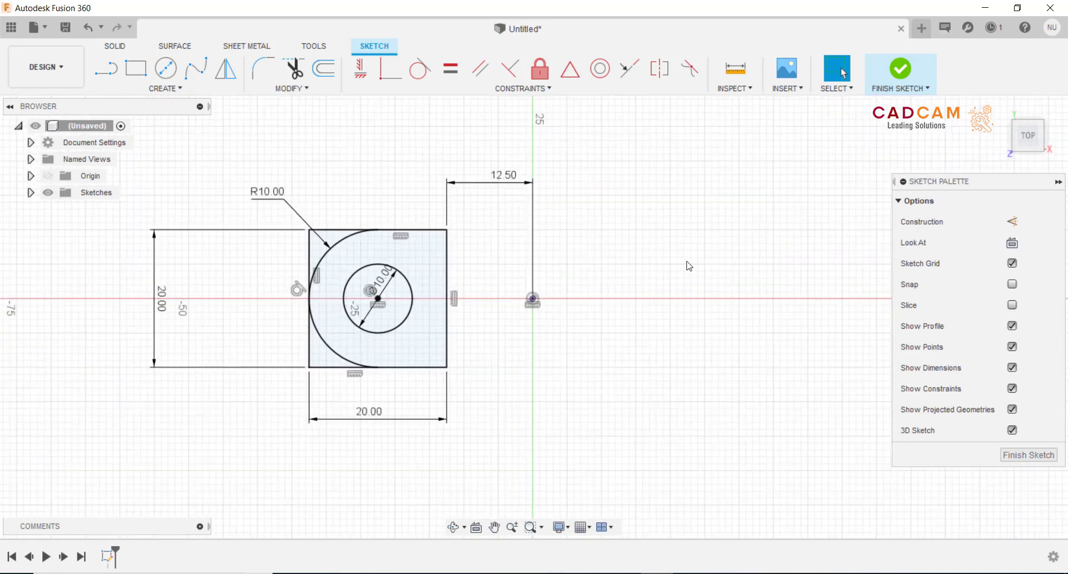
pyautogui.scroll(1, 476, 273)
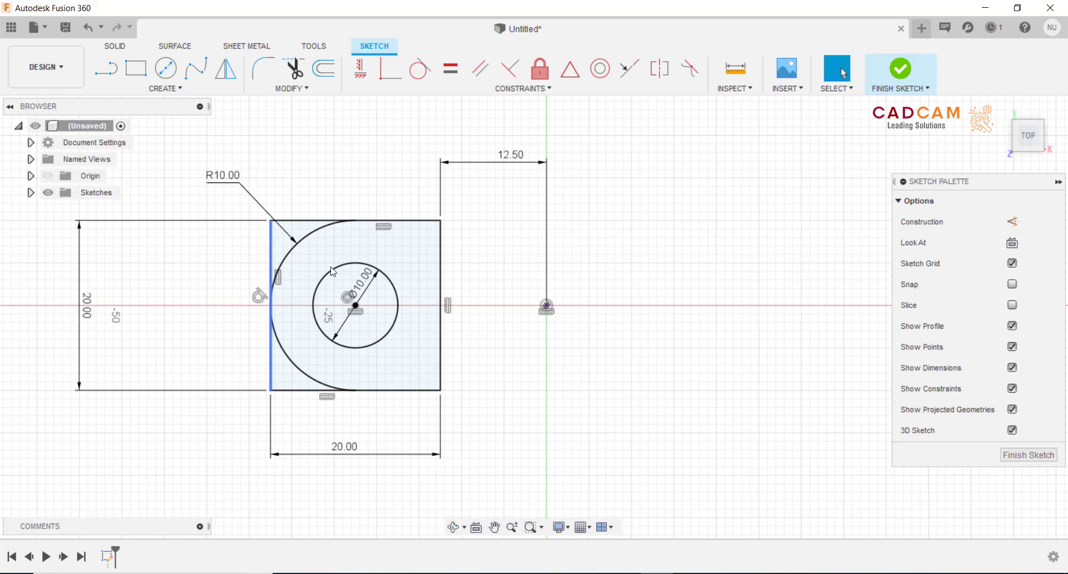
pyautogui.scroll(-1, 531, 305)
pyautogui.scroll(-1, 534, 305)
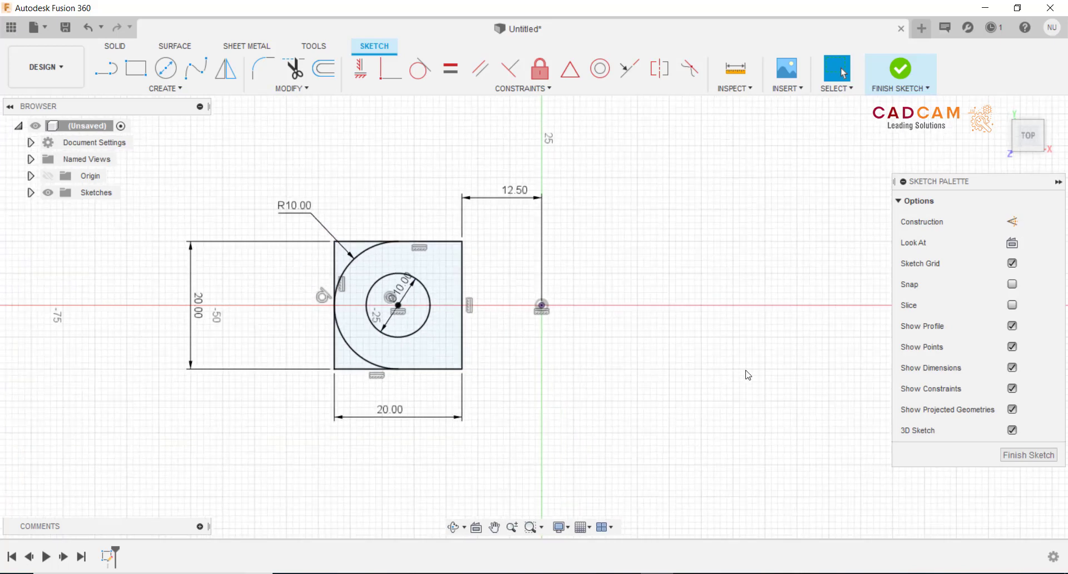
# - Finish the sketch and Press Pull the lug profile 4 mm downward into a new body
pyautogui.click(1017, 461)
pyautogui.click(627, 290)
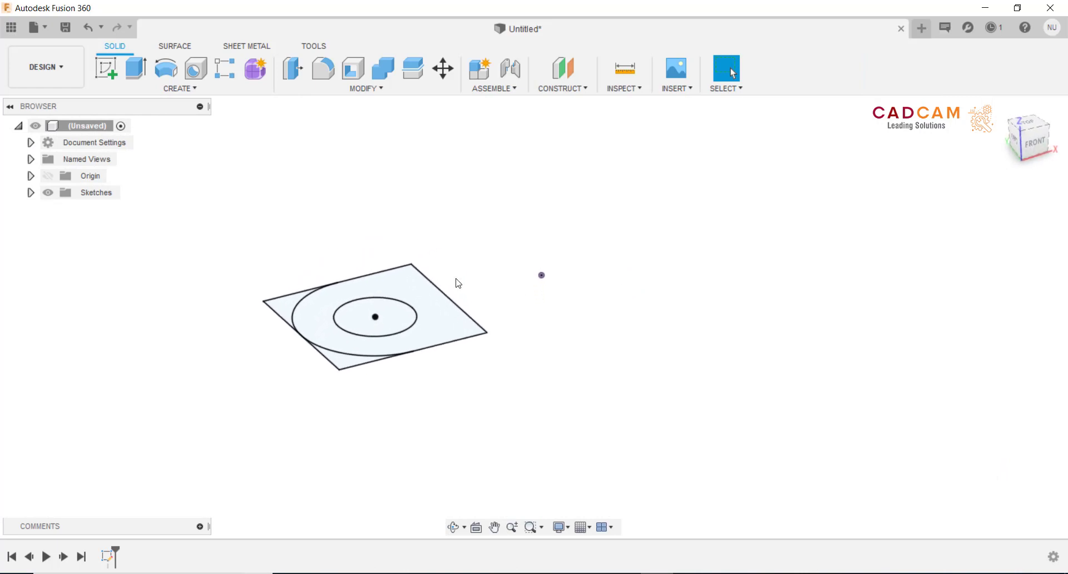
pyautogui.click(421, 295)
pyautogui.rightClick(474, 202)
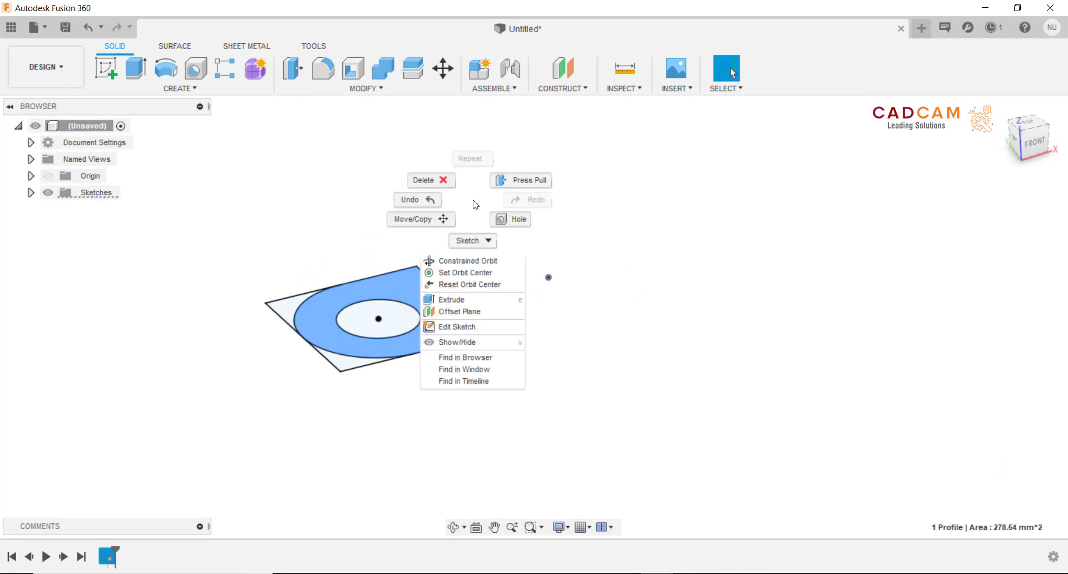
pyautogui.click(510, 184)
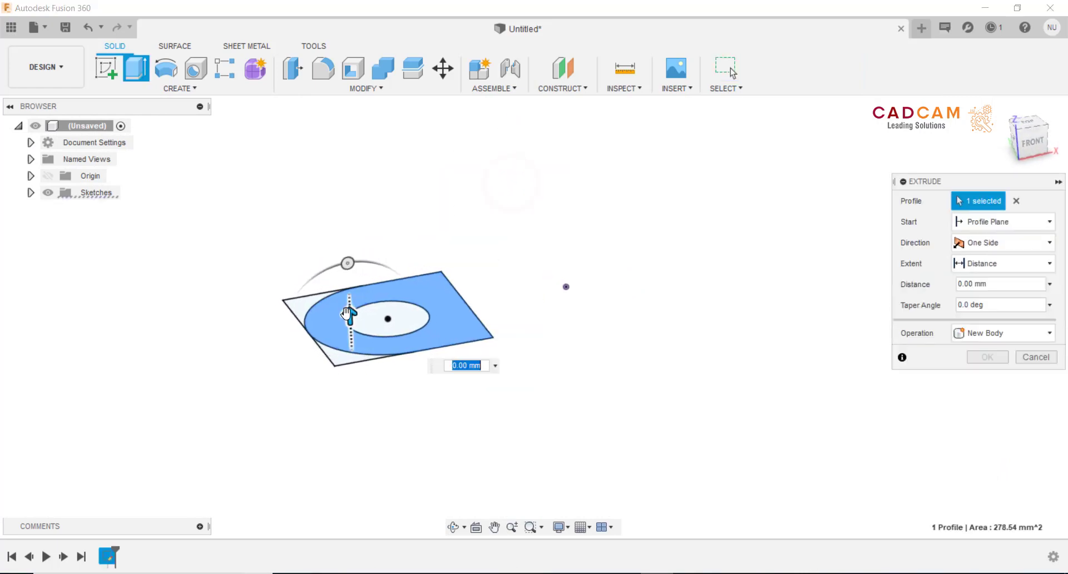
pyautogui.moveTo(346, 336); pyautogui.dragTo(353, 371)
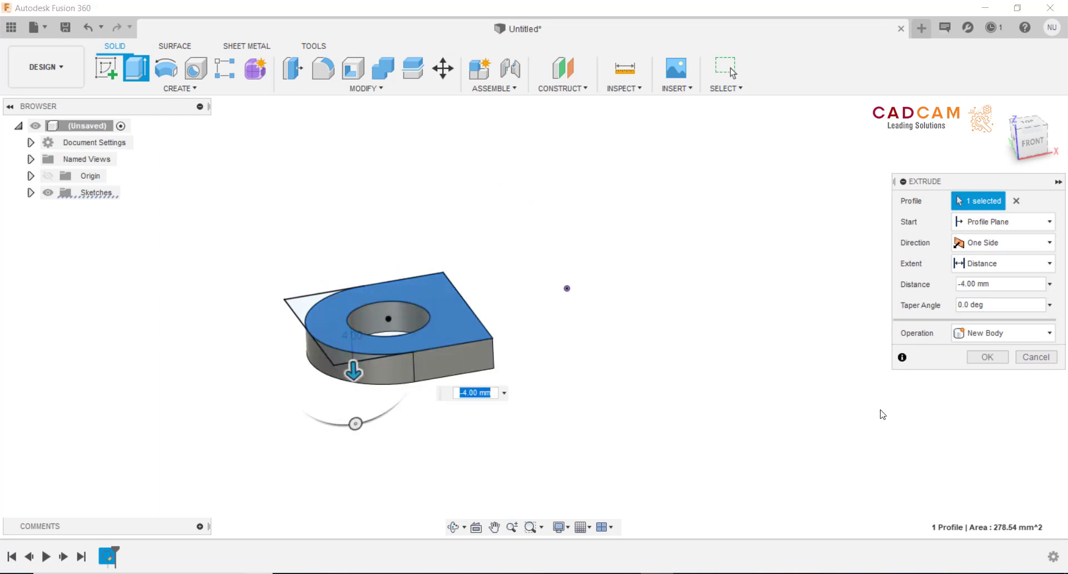
pyautogui.click(981, 359)
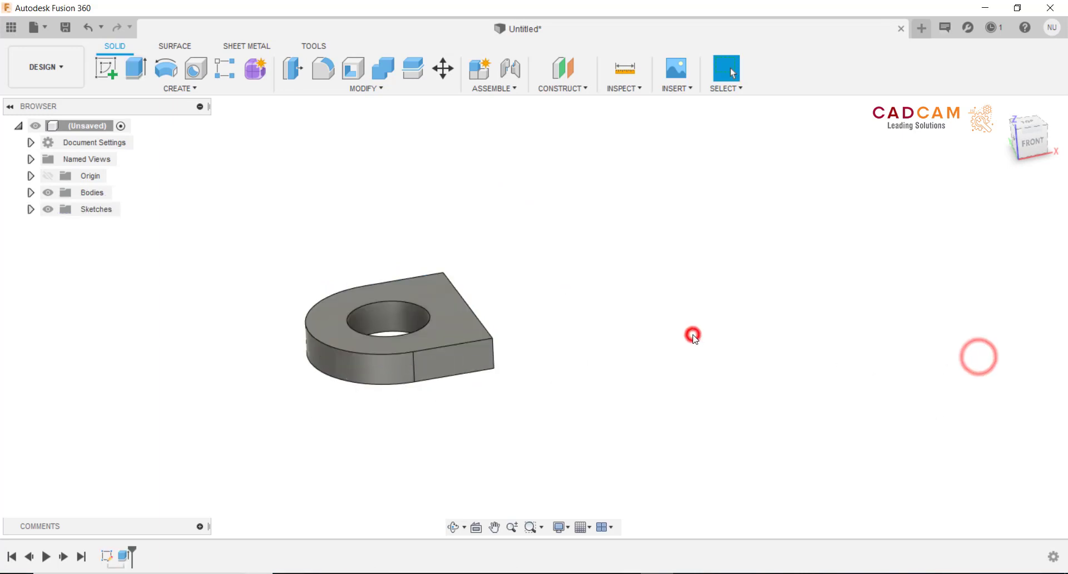
pyautogui.moveTo(692, 334)
pyautogui.keyDown('shift'); pyautogui.mouseDown(button='middle')
pyautogui.moveTo(575, 306)
pyautogui.moveTo(591, 285)
pyautogui.mouseUp(button='middle'); pyautogui.keyUp('shift')
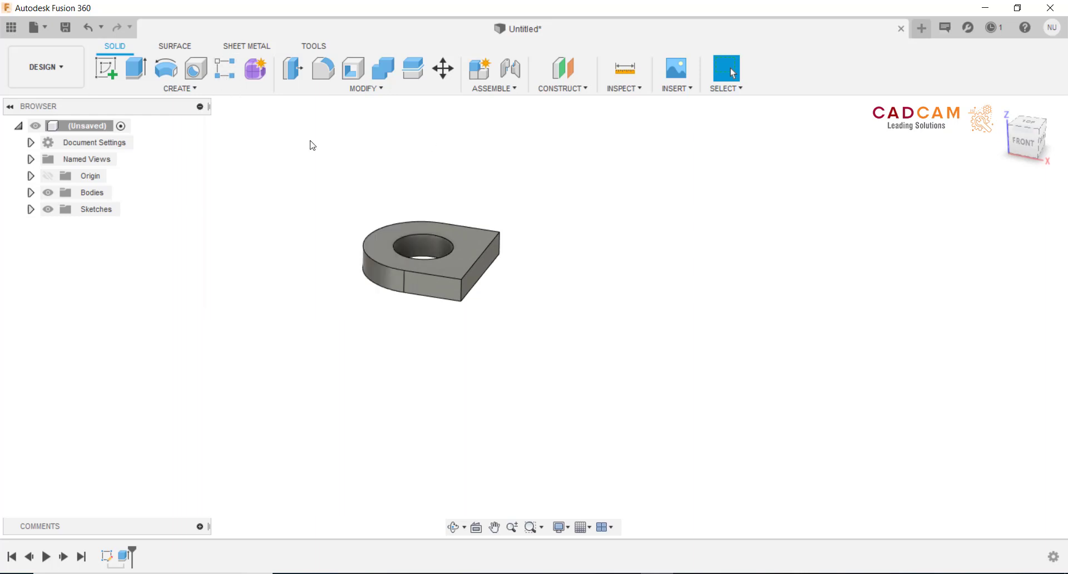
pyautogui.keyDown('shift'); pyautogui.moveTo(530, 267); pyautogui.dragTo(529, 266, button='middle'); pyautogui.keyUp('shift')
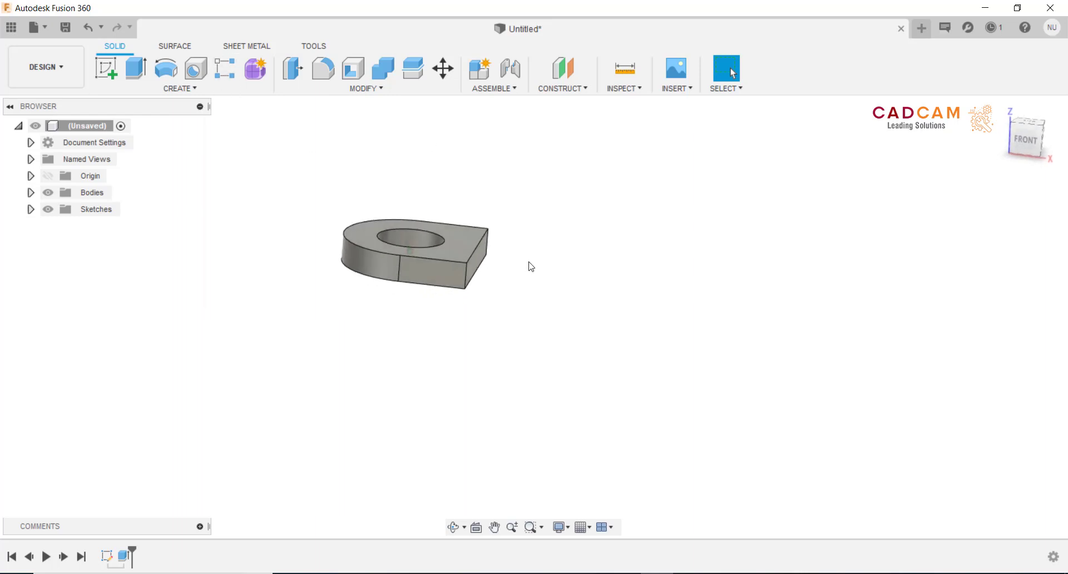
pyautogui.click(1027, 142)
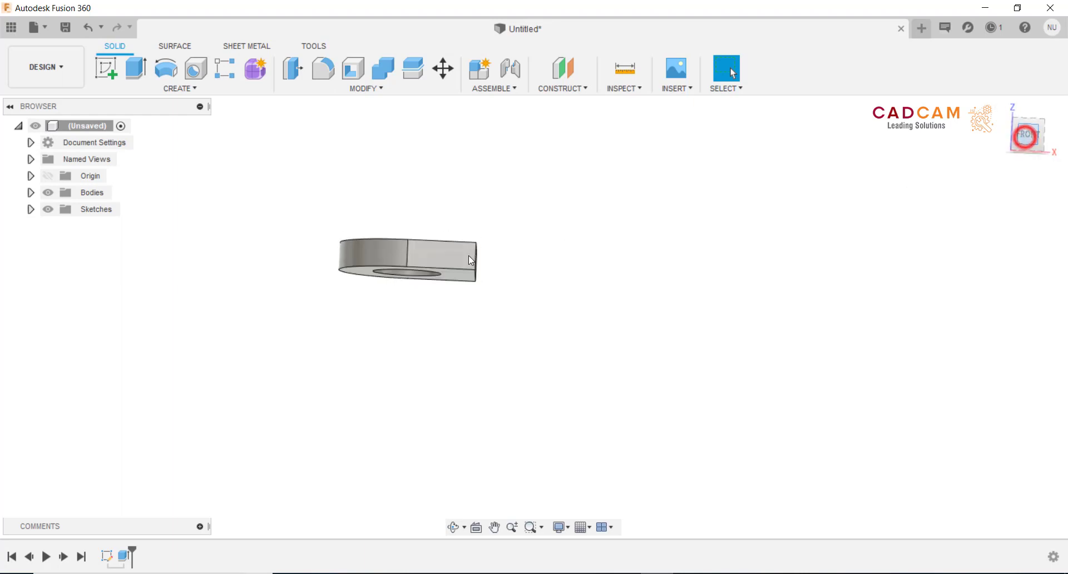
# - Show the origin and pick the lug extrusion for a feature rectangular pattern
pyautogui.click(48, 174)
pyautogui.press('F6')
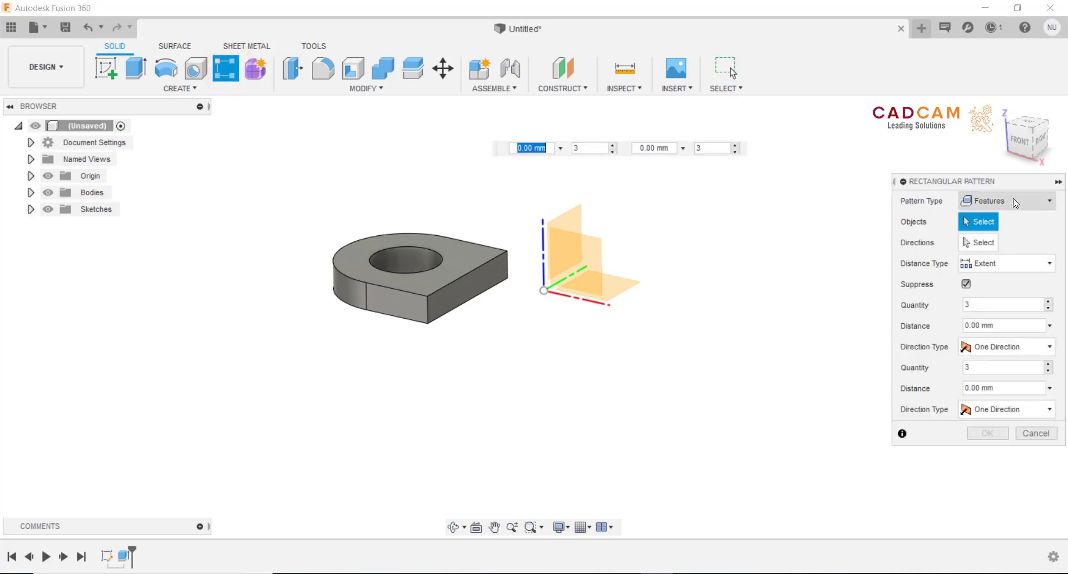
pyautogui.click(1013, 200)
pyautogui.click(991, 250)
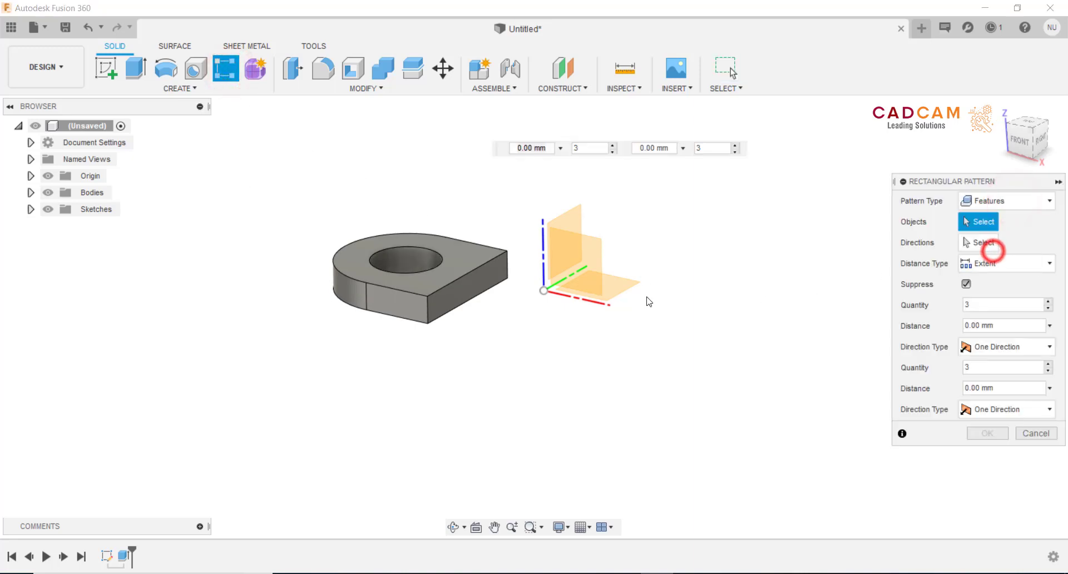
pyautogui.click(465, 296)
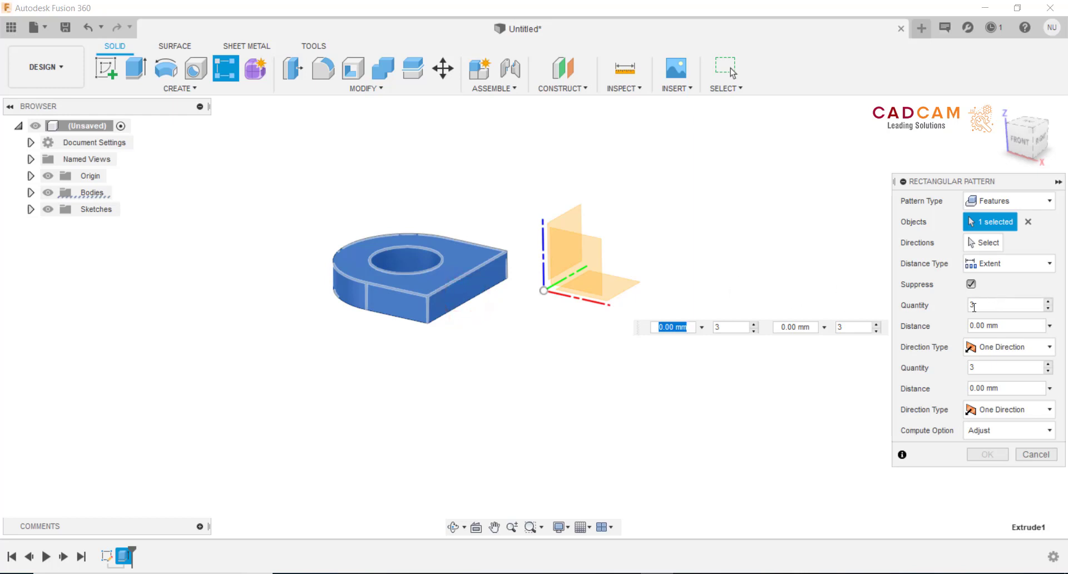
# - Pattern it along the Z axis with quantity 2 and distance -20 + 4 mm
pyautogui.click(984, 243)
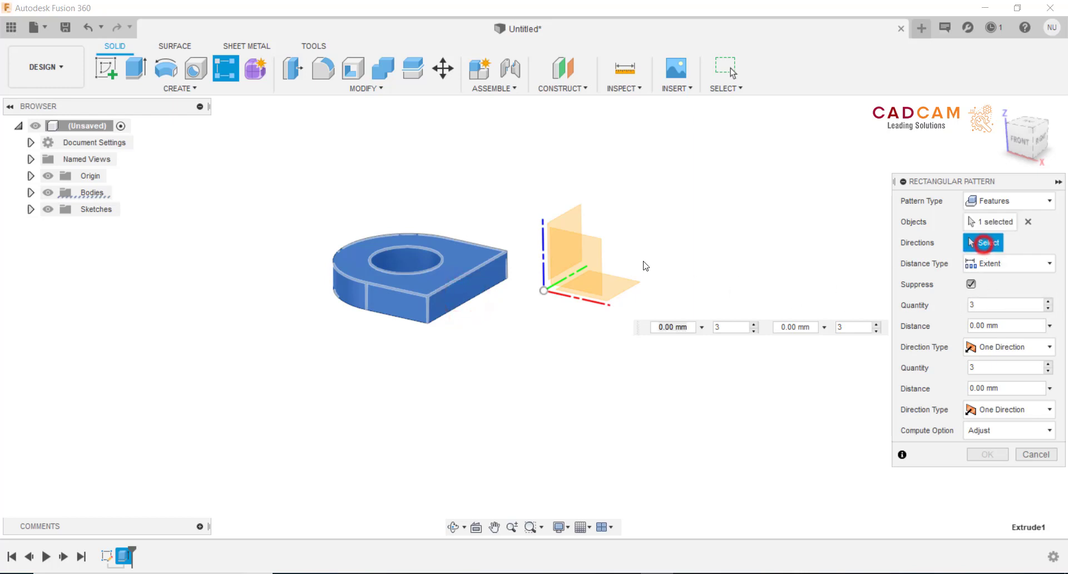
pyautogui.click(546, 249)
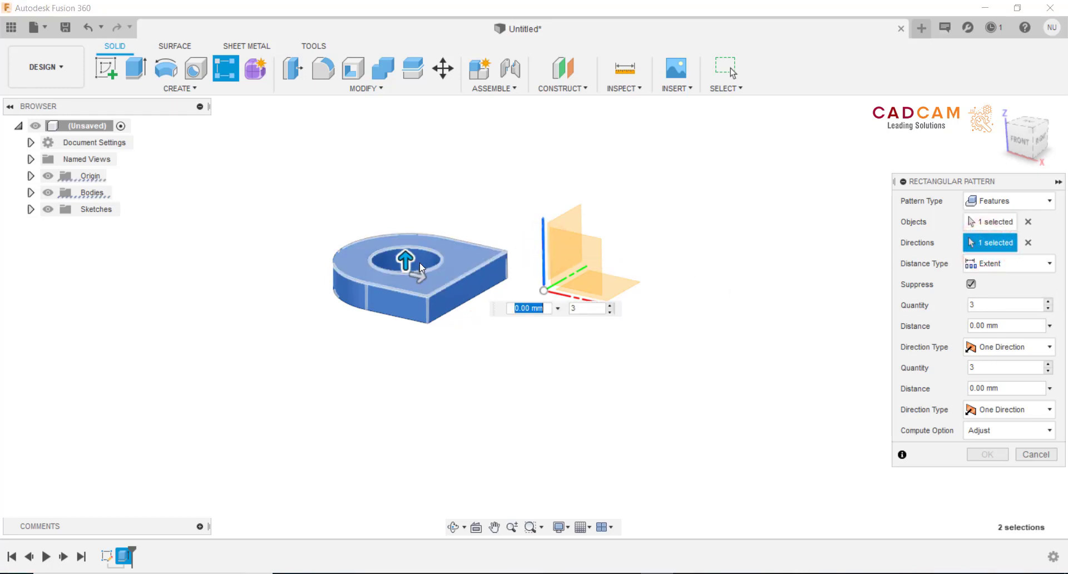
pyautogui.moveTo(404, 259); pyautogui.dragTo(408, 374)
pyautogui.click(596, 399)
pyautogui.write('2')
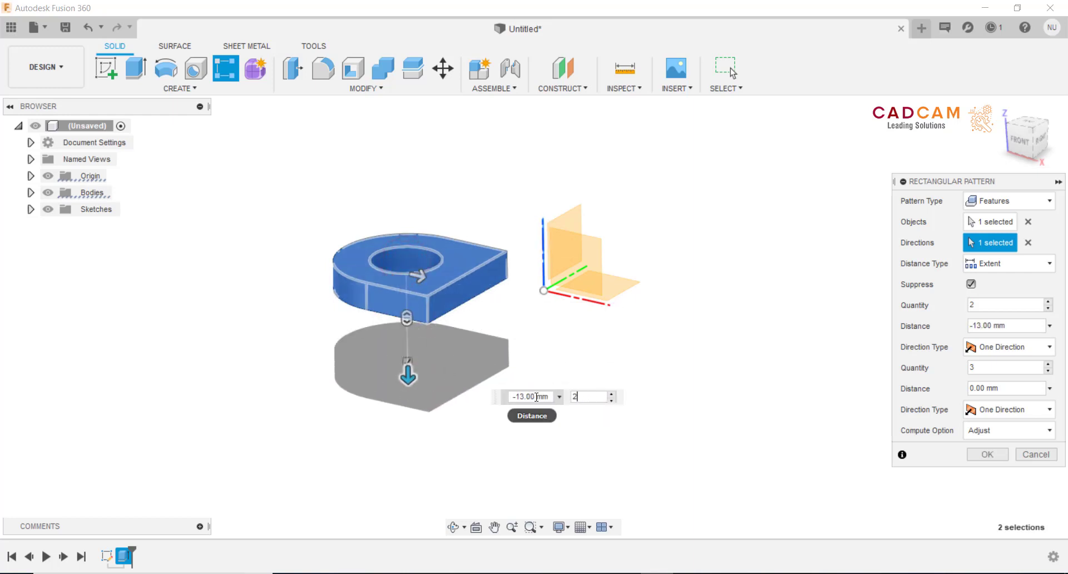
pyautogui.click(537, 396)
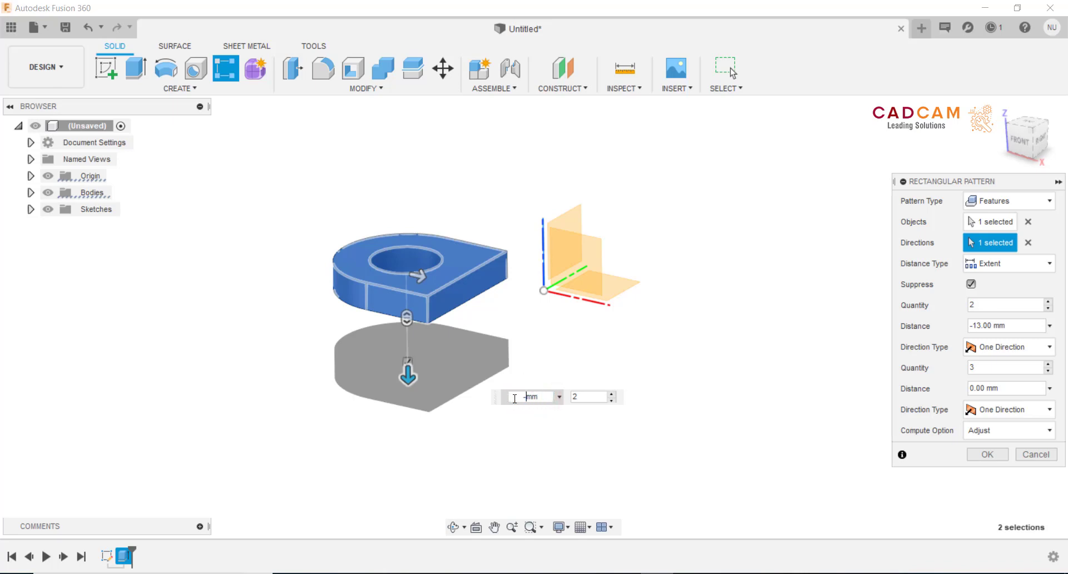
pyautogui.write('-20')
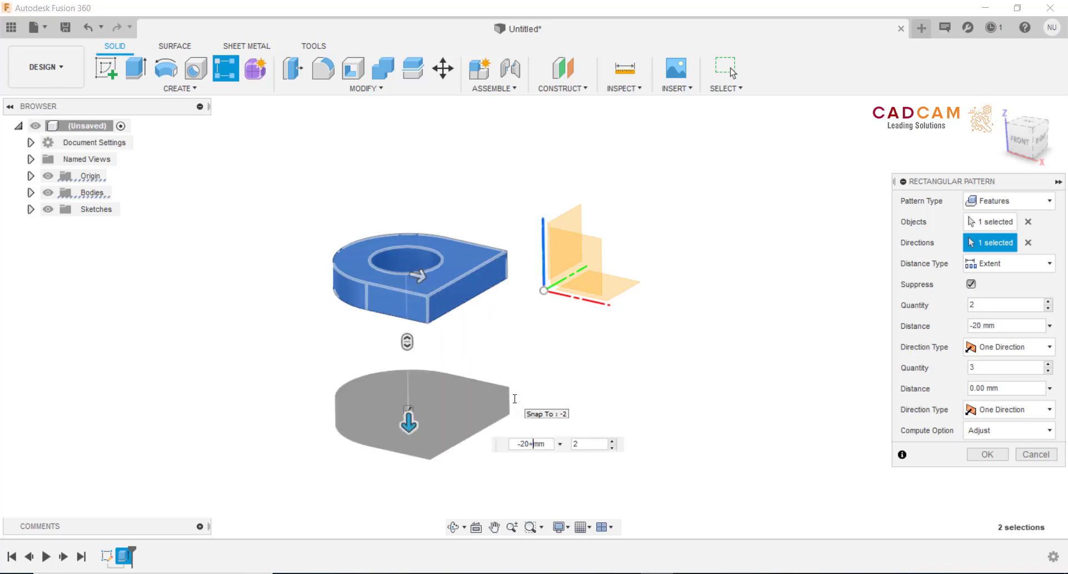
pyautogui.write('+4')
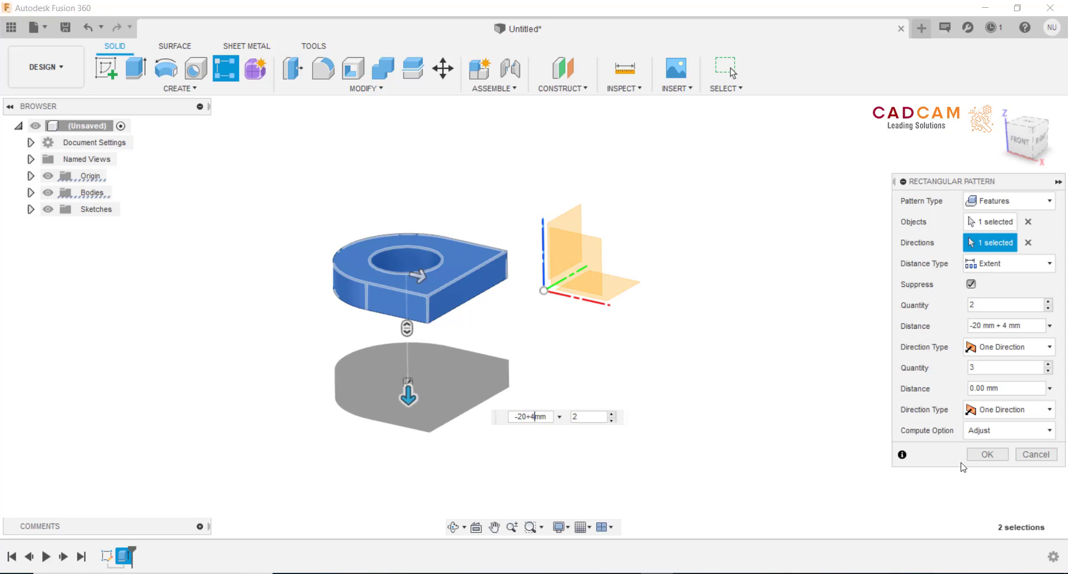
pyautogui.click(996, 464)
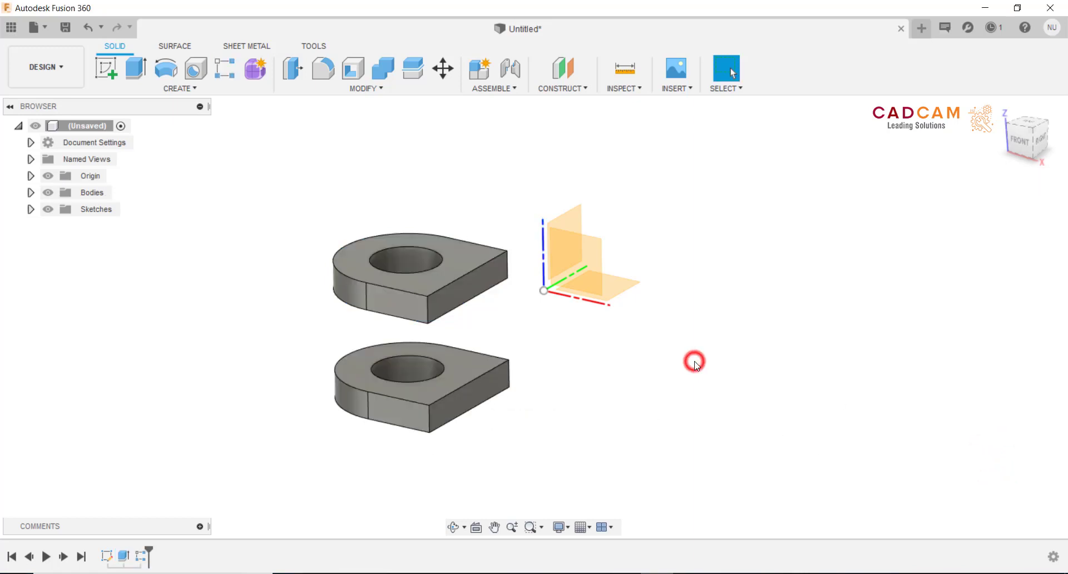
pyautogui.keyDown('shift'); pyautogui.moveTo(694, 363); pyautogui.dragTo(696, 366, button='middle'); pyautogui.keyUp('shift')
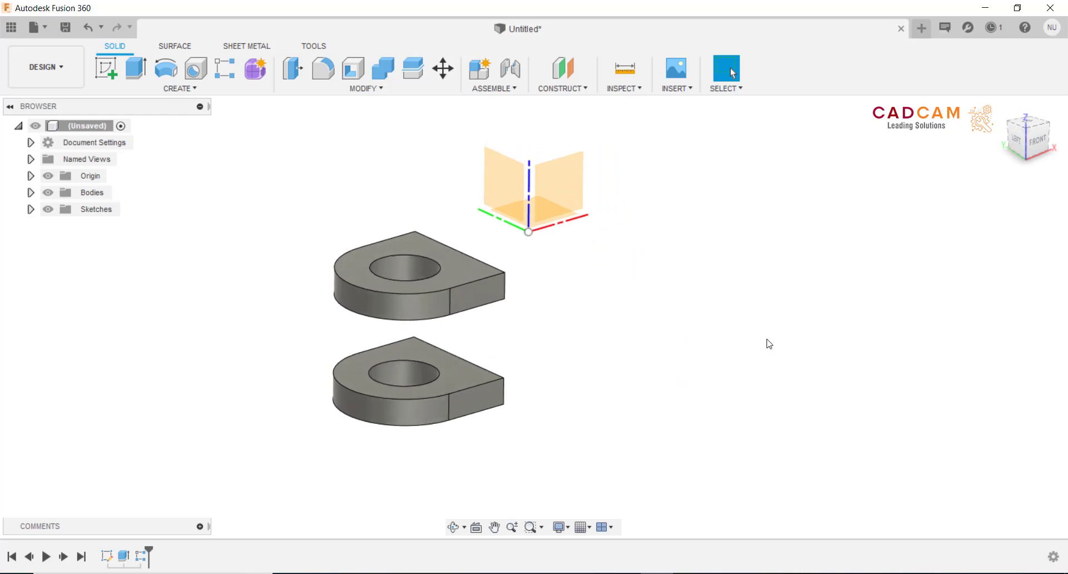
pyautogui.click(1042, 149)
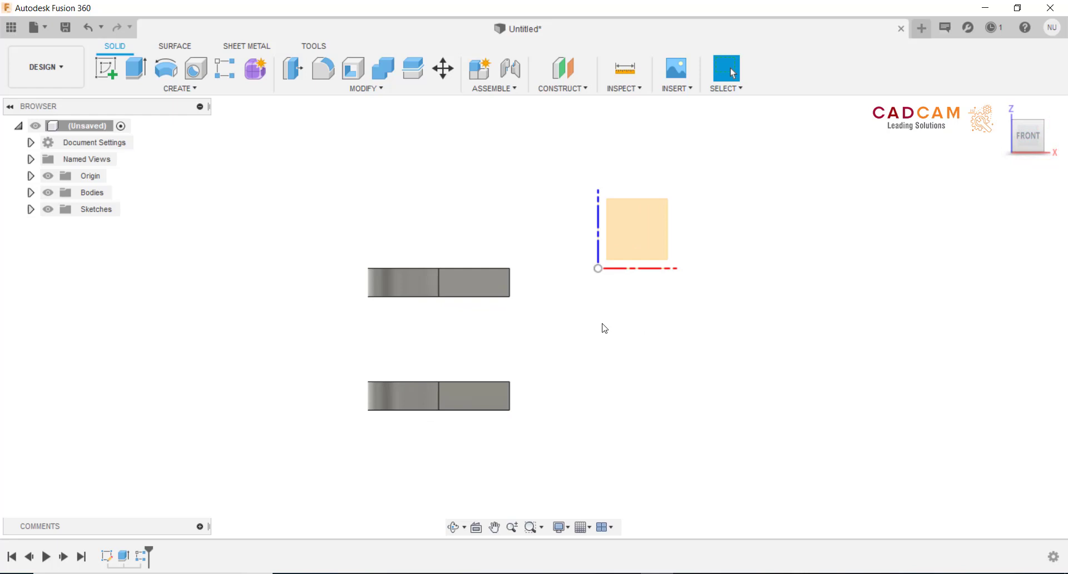
pyautogui.press('F6')
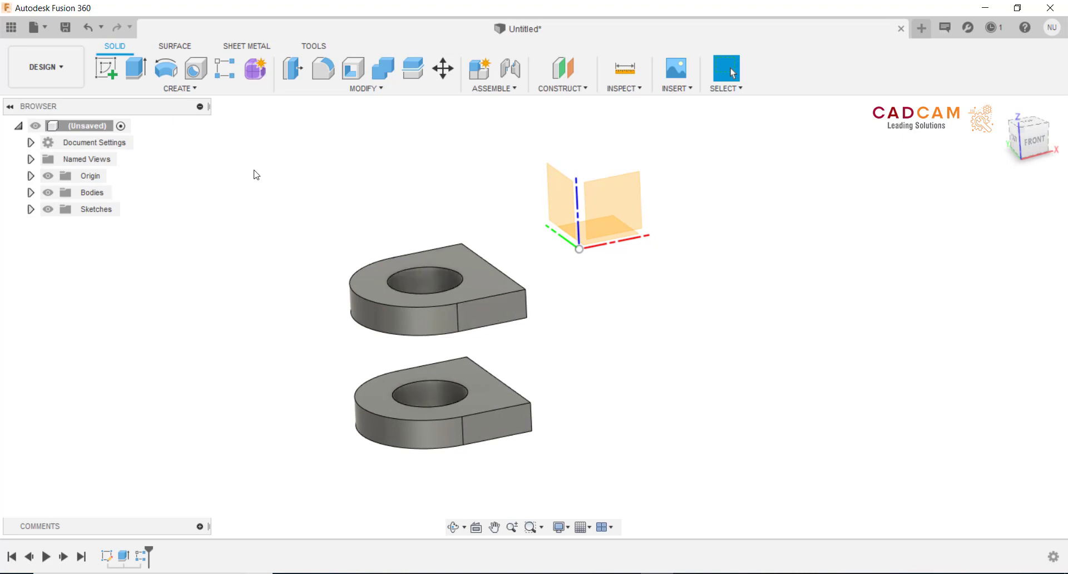
pyautogui.keyDown('shift'); pyautogui.moveTo(256, 175); pyautogui.dragTo(255, 174, button='middle'); pyautogui.keyUp('shift')
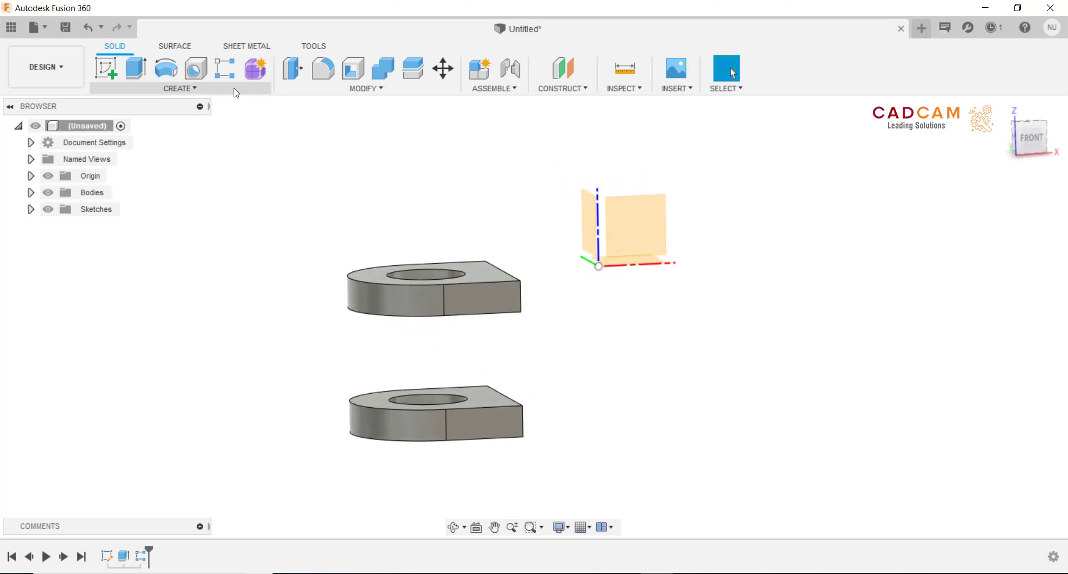
# - Start a body Mirror and select the upper lug body
pyautogui.click(200, 85)
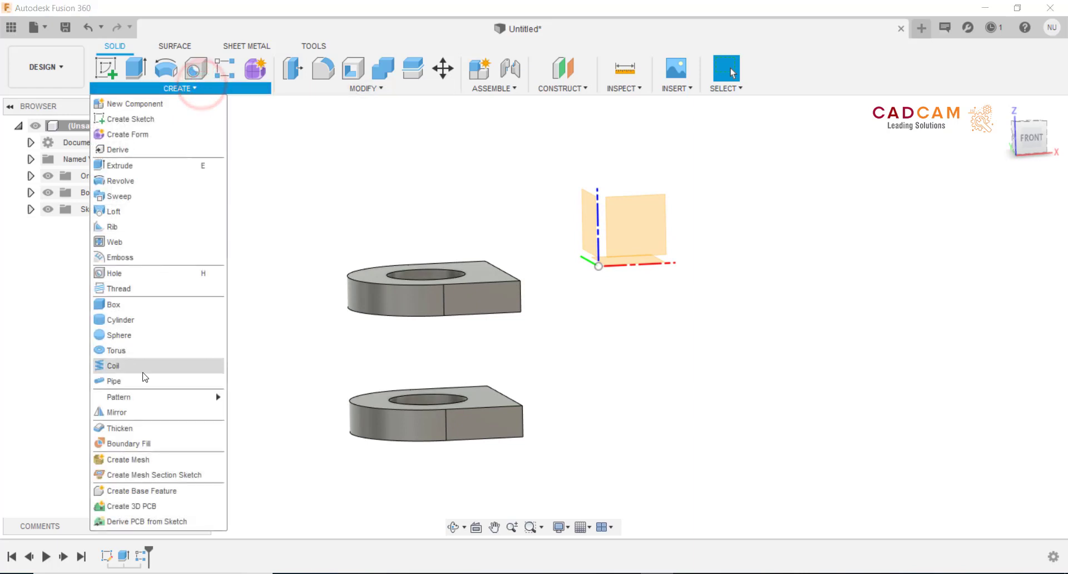
pyautogui.click(148, 416)
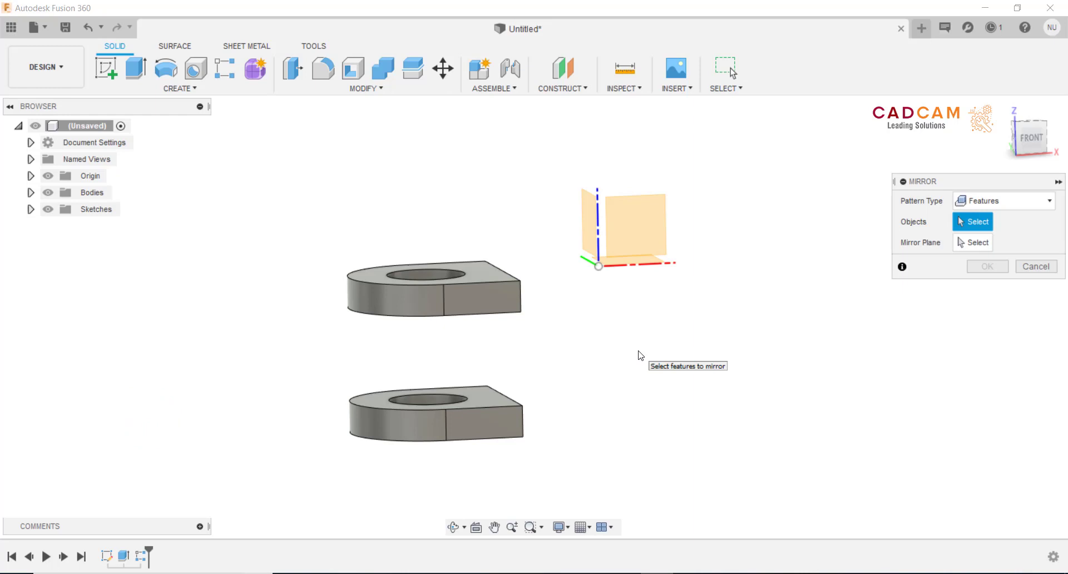
pyautogui.keyDown('shift'); pyautogui.moveTo(632, 357); pyautogui.dragTo(529, 350, button='middle'); pyautogui.keyUp('shift')
pyautogui.moveTo(295, 213); pyautogui.dragTo(538, 351)
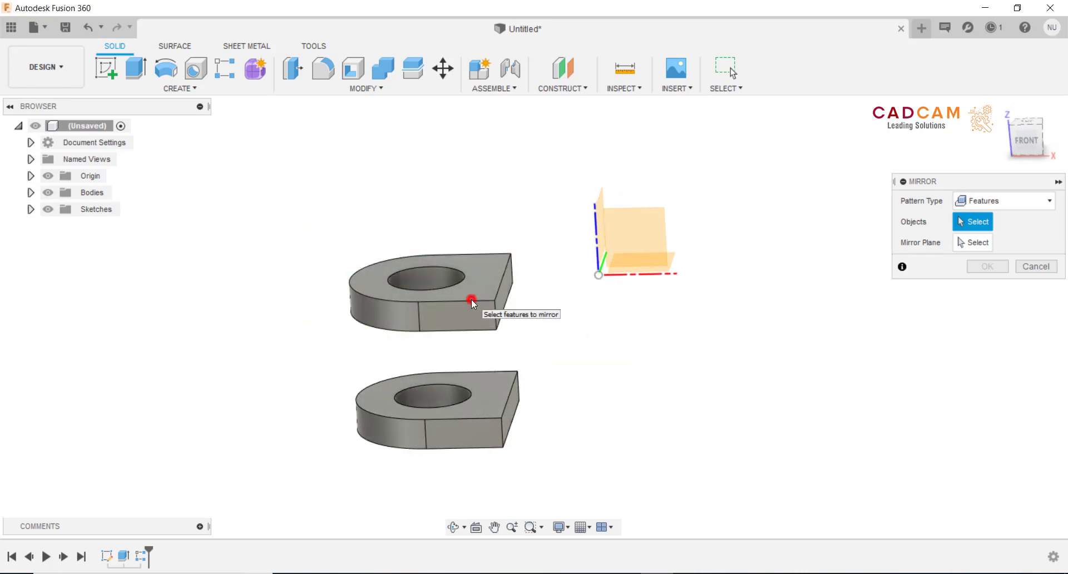
pyautogui.keyDown('shift'); pyautogui.moveTo(833, 304); pyautogui.dragTo(395, 361, button='middle'); pyautogui.keyUp('shift')
pyautogui.click(990, 200)
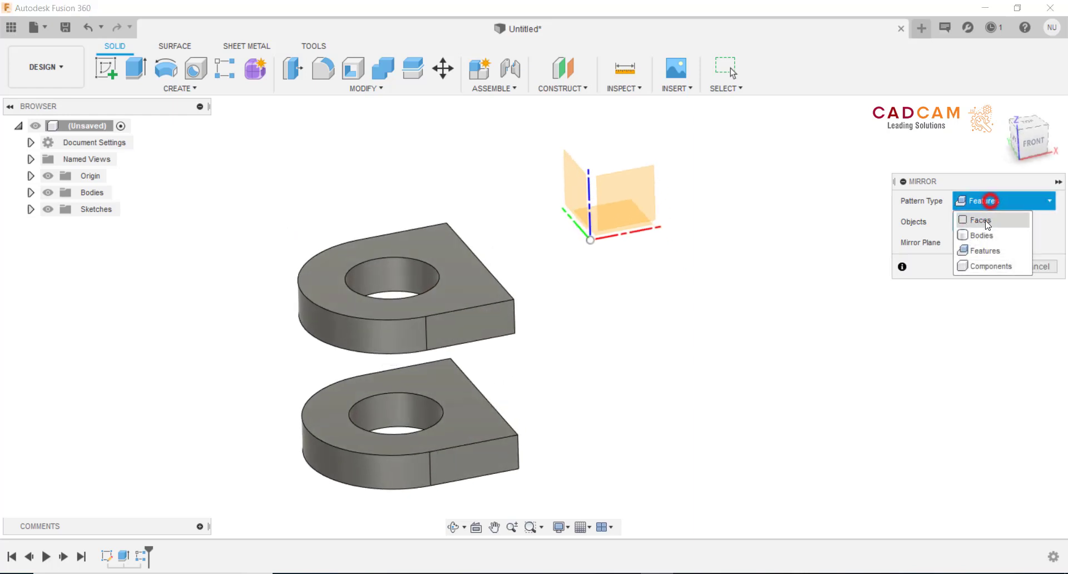
pyautogui.click(984, 239)
pyautogui.click(489, 307)
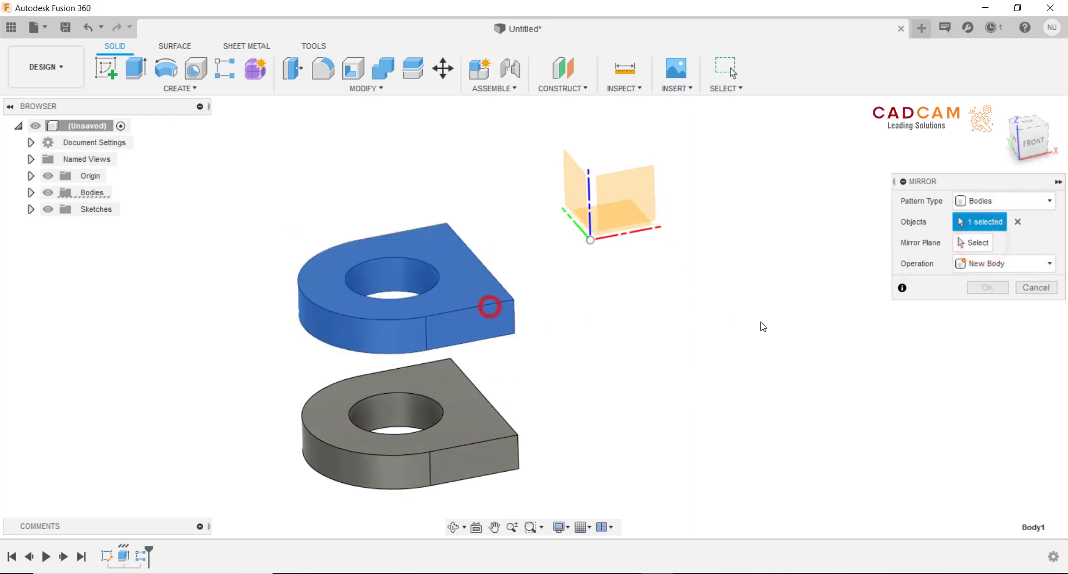
# - Mirror the lug across the YZ origin plane as a new body
pyautogui.click(974, 242)
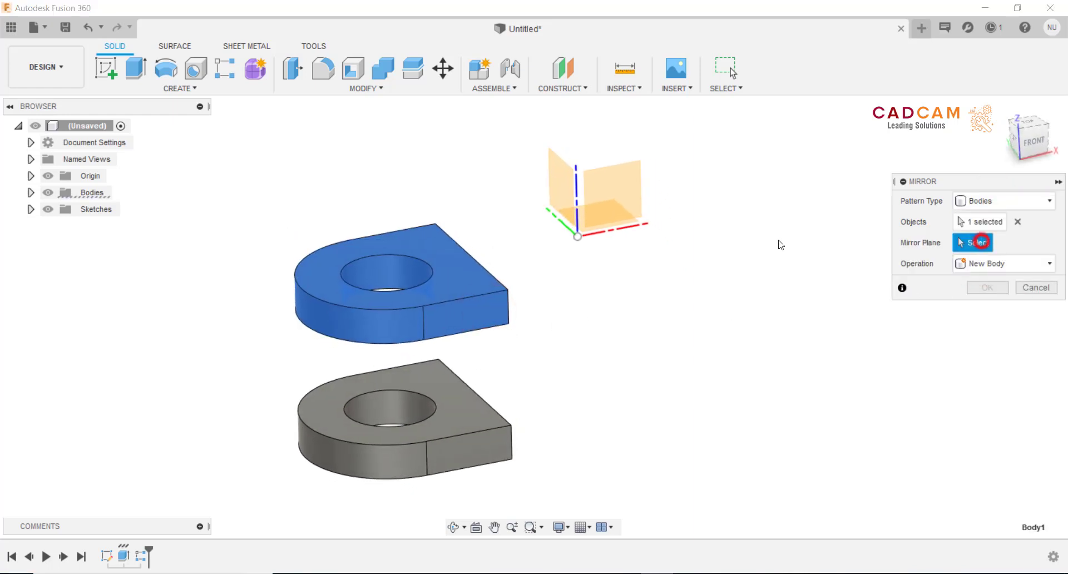
pyautogui.click(557, 184)
pyautogui.keyDown('shift'); pyautogui.moveTo(601, 306); pyautogui.dragTo(787, 326, button='middle'); pyautogui.keyUp('shift')
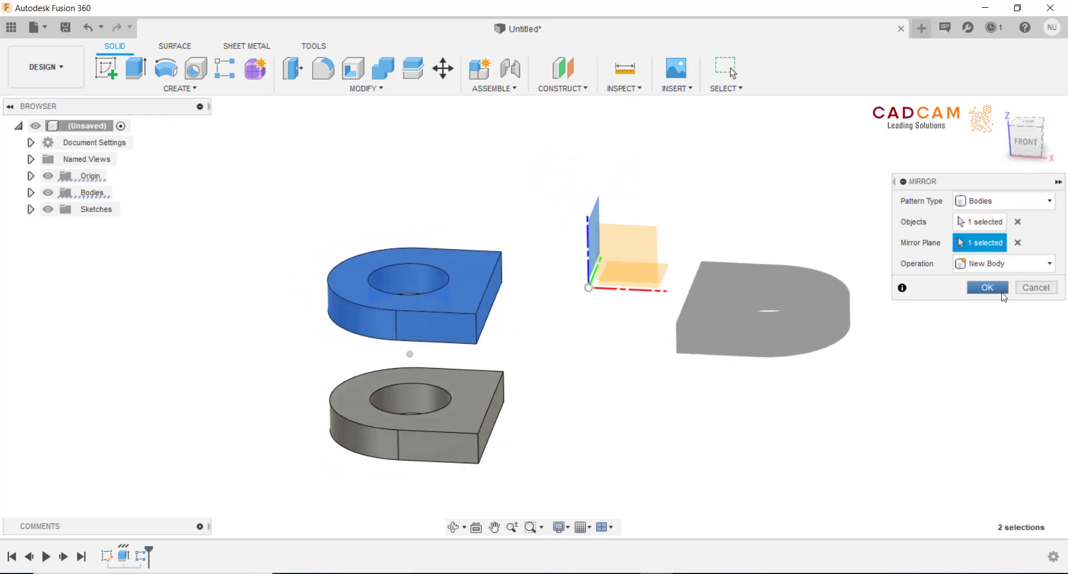
pyautogui.click(1004, 264)
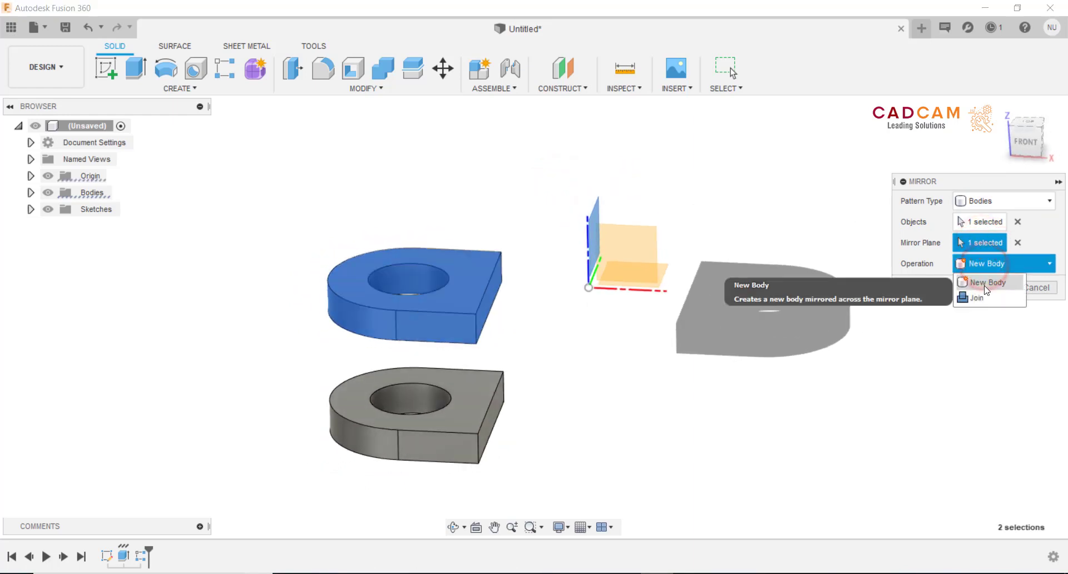
pyautogui.click(985, 287)
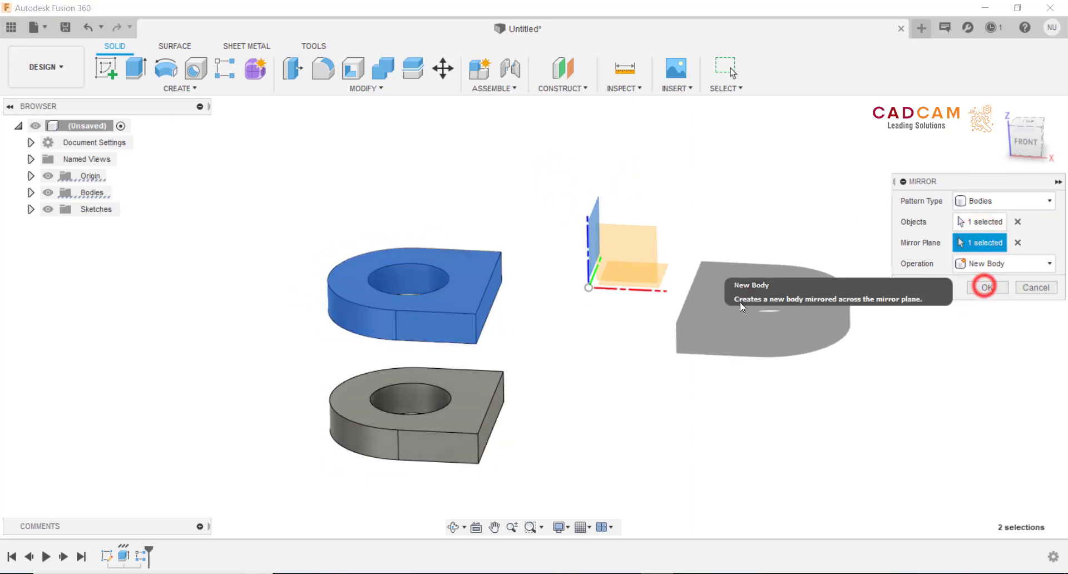
pyautogui.click(994, 288)
pyautogui.moveTo(928, 370)
pyautogui.keyDown('shift'); pyautogui.mouseDown(button='middle')
pyautogui.moveTo(636, 396)
pyautogui.moveTo(587, 380)
pyautogui.mouseUp(button='middle'); pyautogui.keyUp('shift')
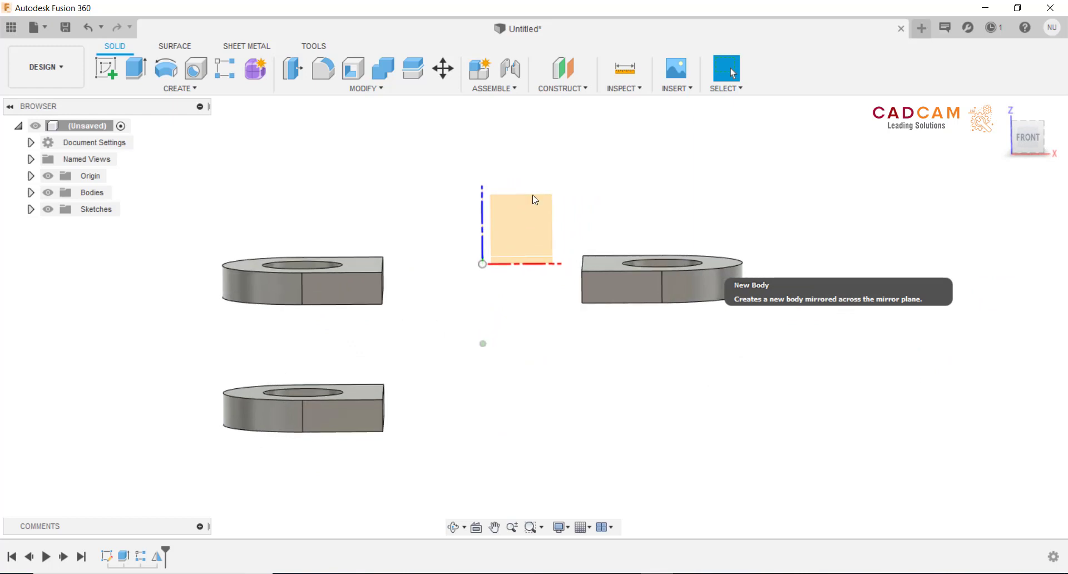
# - Create a midplane between the upper lug's face and the lower lug's top face
pyautogui.click(573, 88)
pyautogui.click(576, 114)
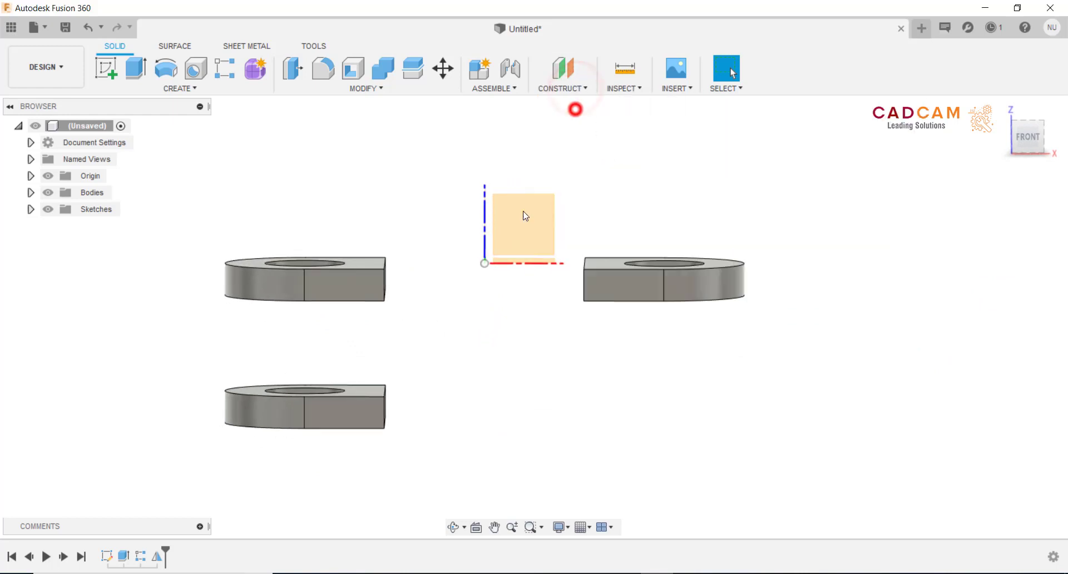
pyautogui.keyDown('shift'); pyautogui.moveTo(382, 317); pyautogui.dragTo(418, 301, button='middle'); pyautogui.keyUp('shift')
pyautogui.click(564, 88)
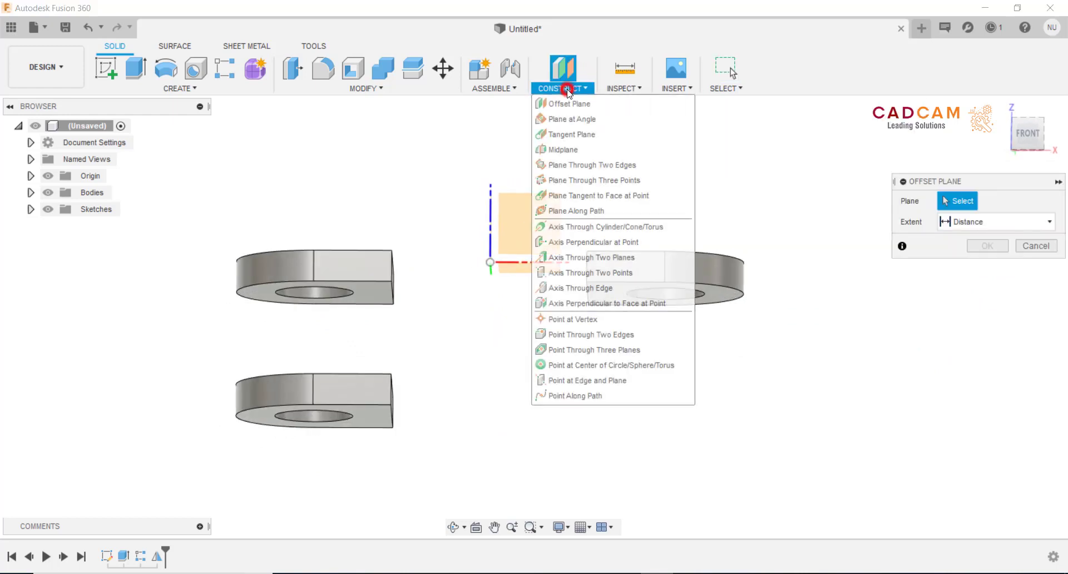
pyautogui.click(569, 148)
pyautogui.click(366, 300)
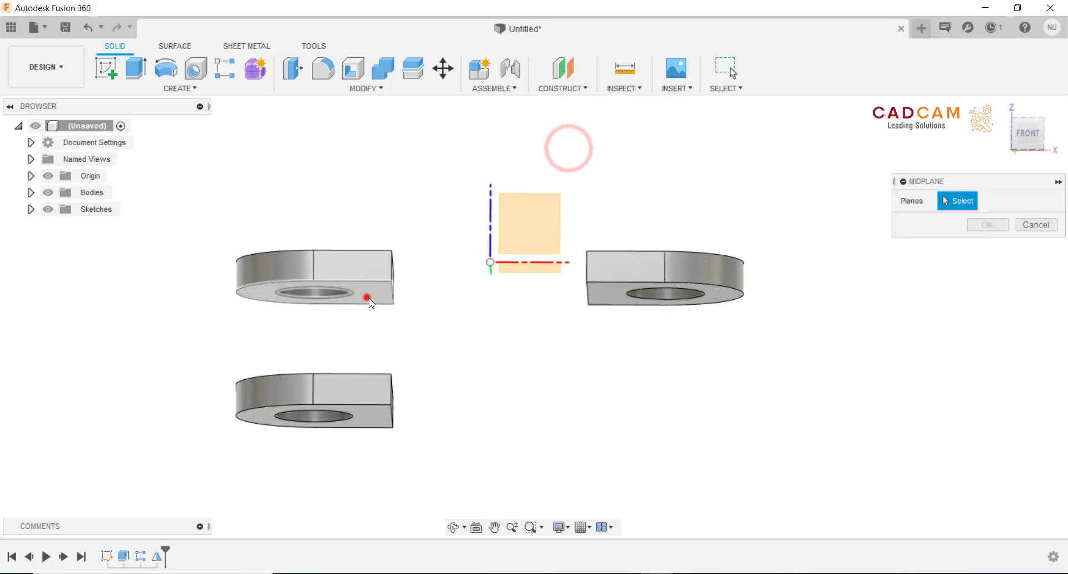
pyautogui.moveTo(366, 300)
pyautogui.keyDown('shift'); pyautogui.mouseDown(button='middle')
pyautogui.moveTo(373, 383)
pyautogui.moveTo(546, 370)
pyautogui.mouseUp(button='middle'); pyautogui.keyUp('shift')
pyautogui.click(372, 387)
pyautogui.click(988, 225)
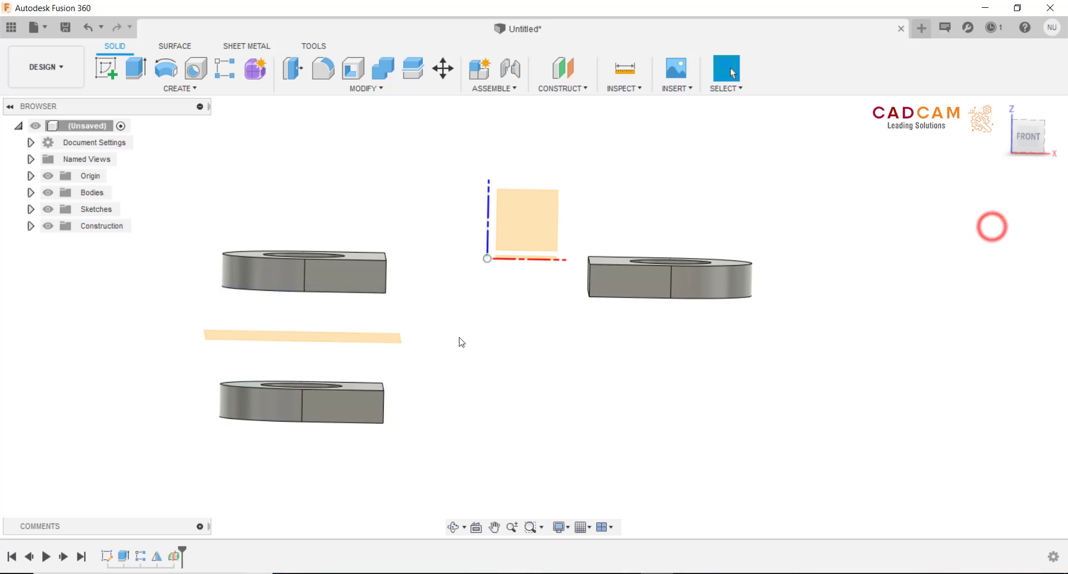
pyautogui.keyDown('shift'); pyautogui.moveTo(478, 336); pyautogui.dragTo(544, 345, button='middle'); pyautogui.keyUp('shift')
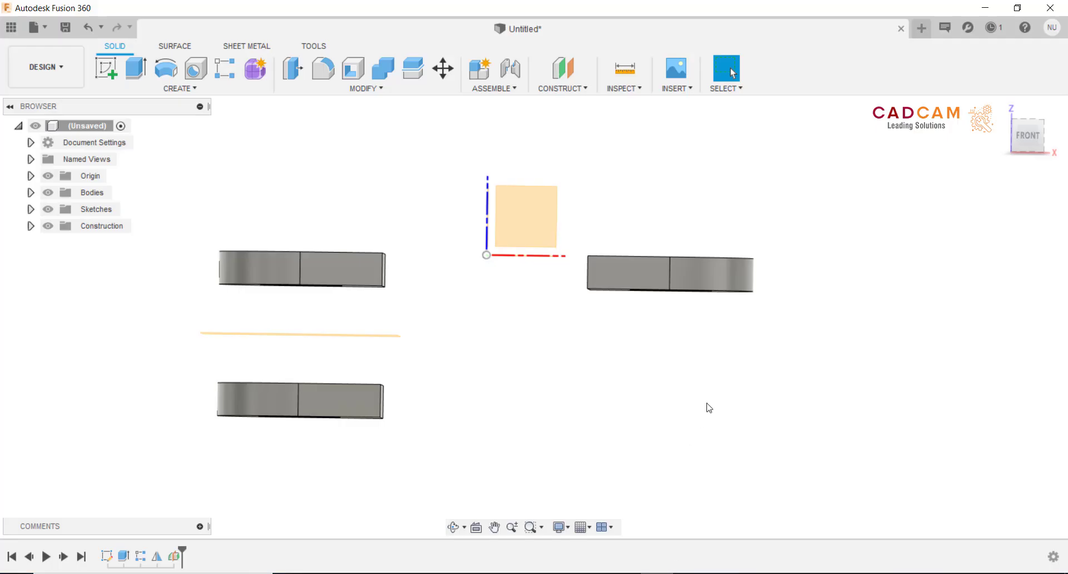
pyautogui.keyDown('shift'); pyautogui.moveTo(706, 401); pyautogui.dragTo(764, 378, button='middle'); pyautogui.keyUp('shift')
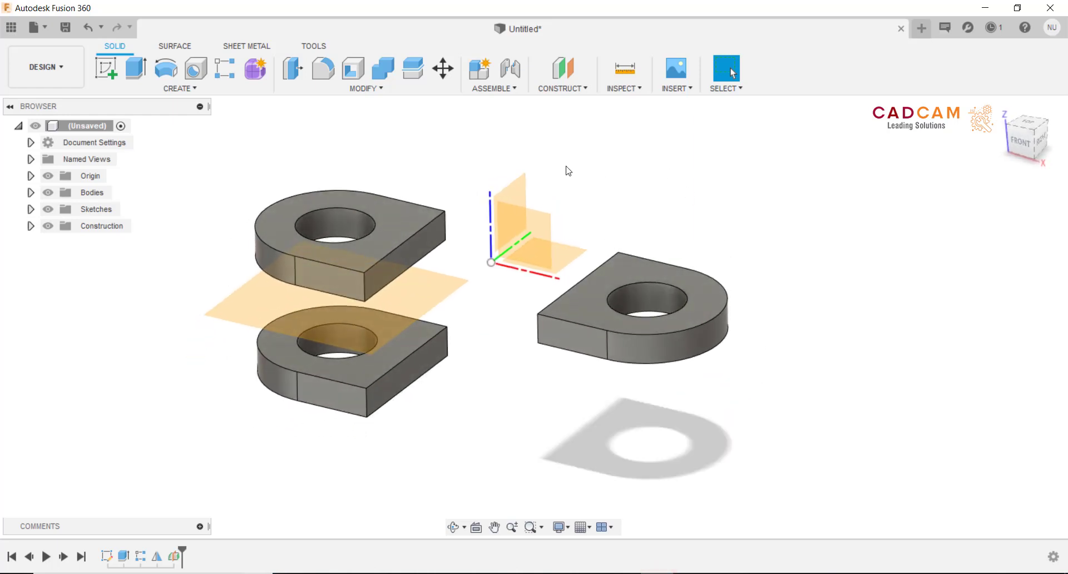
# - Rotate the right-hand lug 90° about the X axis with Move/Copy
pyautogui.moveTo(527, 165); pyautogui.dragTo(800, 434)
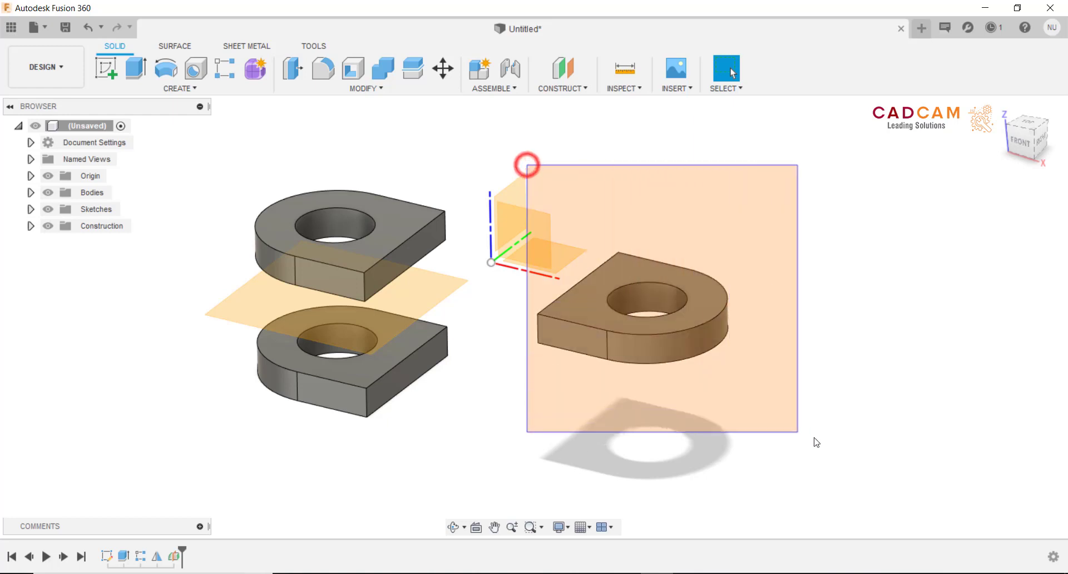
pyautogui.rightClick(812, 369)
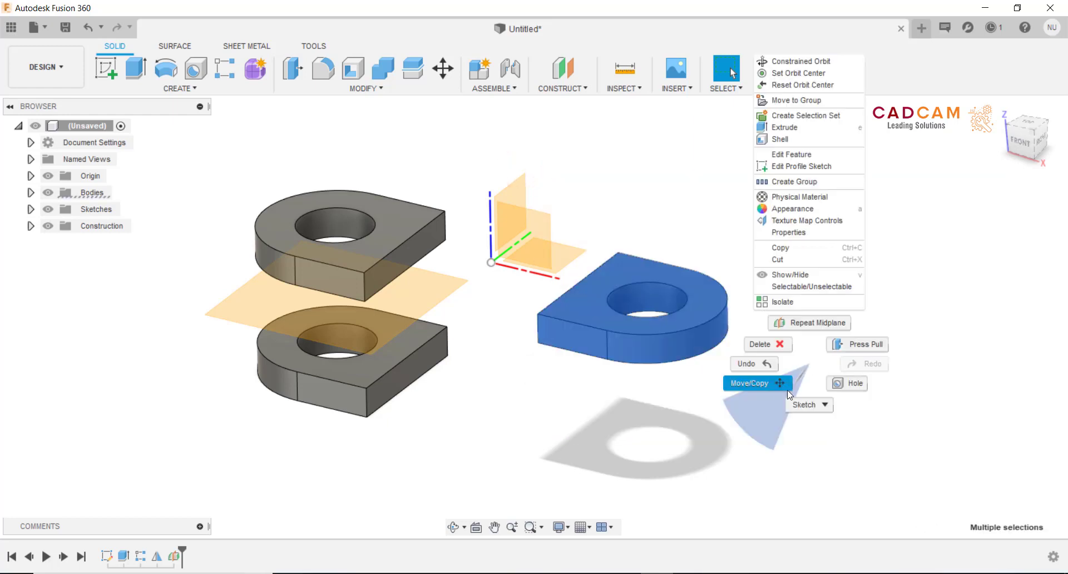
pyautogui.click(774, 384)
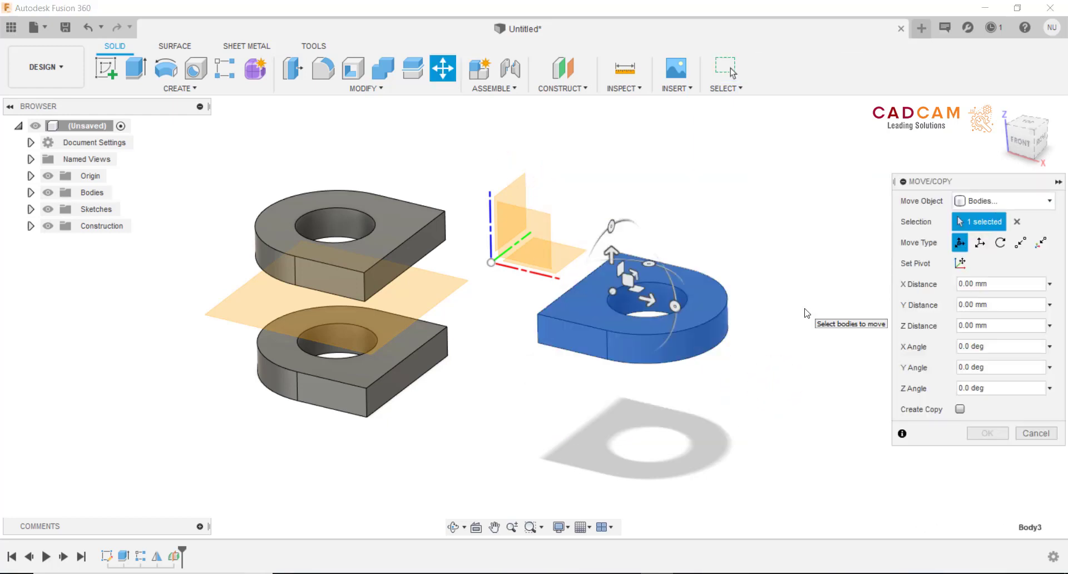
pyautogui.keyDown('shift'); pyautogui.moveTo(804, 312); pyautogui.dragTo(566, 262, button='middle'); pyautogui.keyUp('shift')
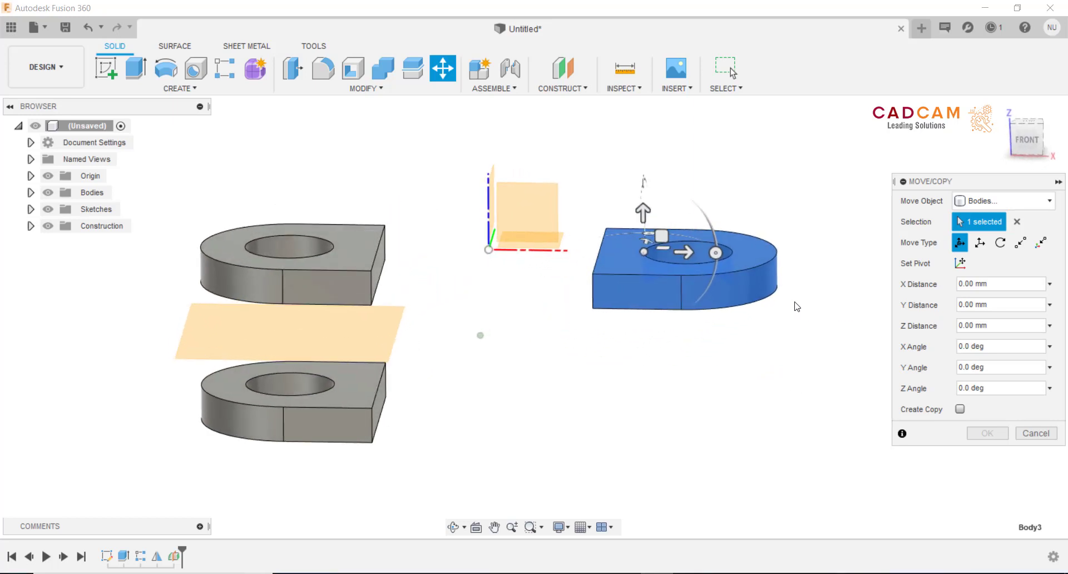
pyautogui.moveTo(548, 251)
pyautogui.mouseDown()
pyautogui.moveTo(468, 300)
pyautogui.moveTo(438, 335)
pyautogui.moveTo(498, 359)
pyautogui.mouseUp()
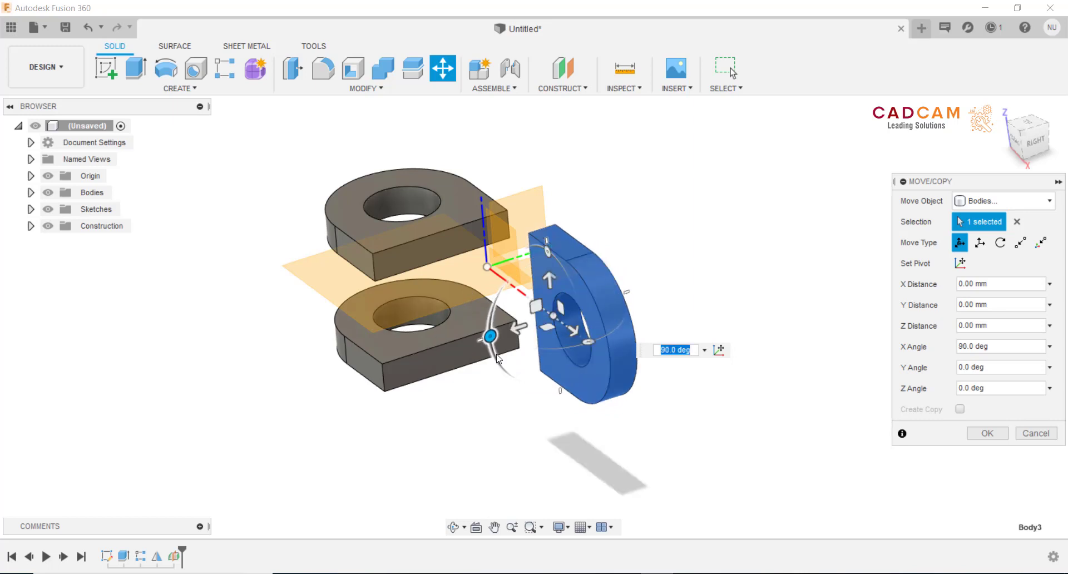
pyautogui.click(979, 434)
pyautogui.keyDown('shift'); pyautogui.moveTo(721, 377); pyautogui.dragTo(722, 382, button='middle'); pyautogui.keyUp('shift')
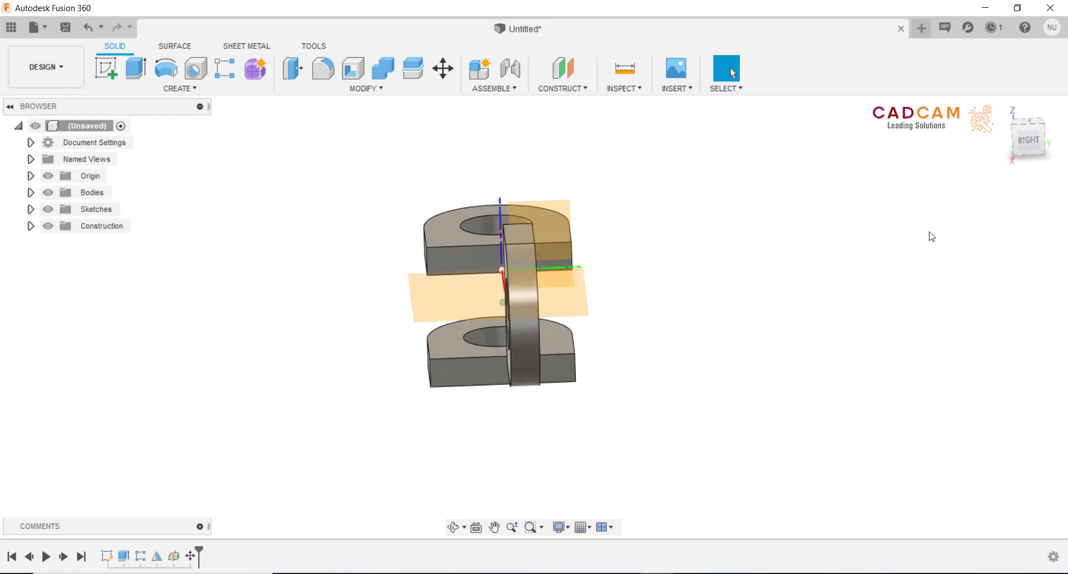
# - Check the upright lug in right and front views and select it again
pyautogui.click(1029, 142)
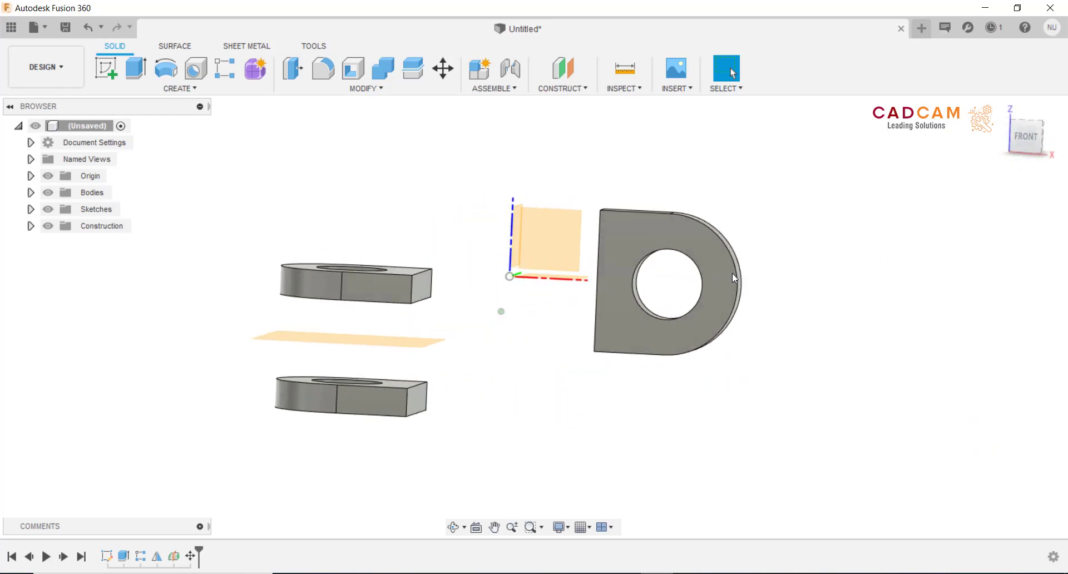
pyautogui.click(1033, 141)
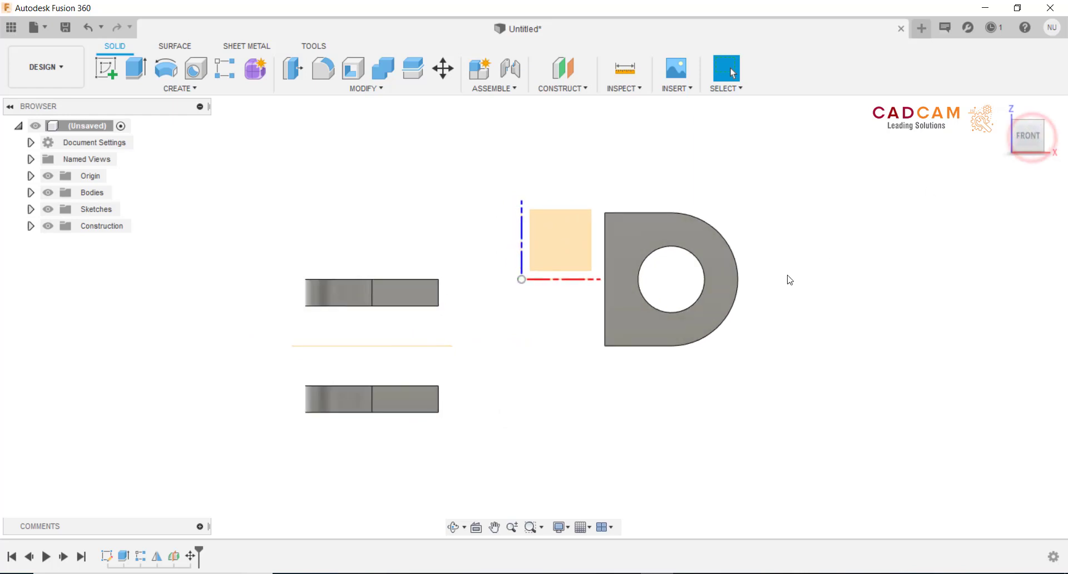
pyautogui.moveTo(585, 176); pyautogui.dragTo(830, 429)
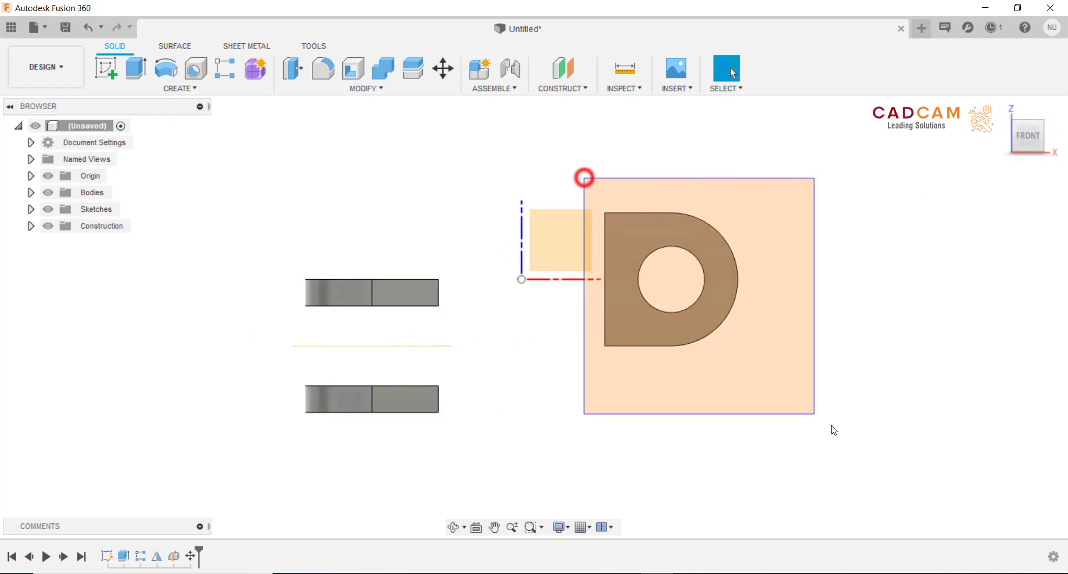
pyautogui.rightClick(831, 400)
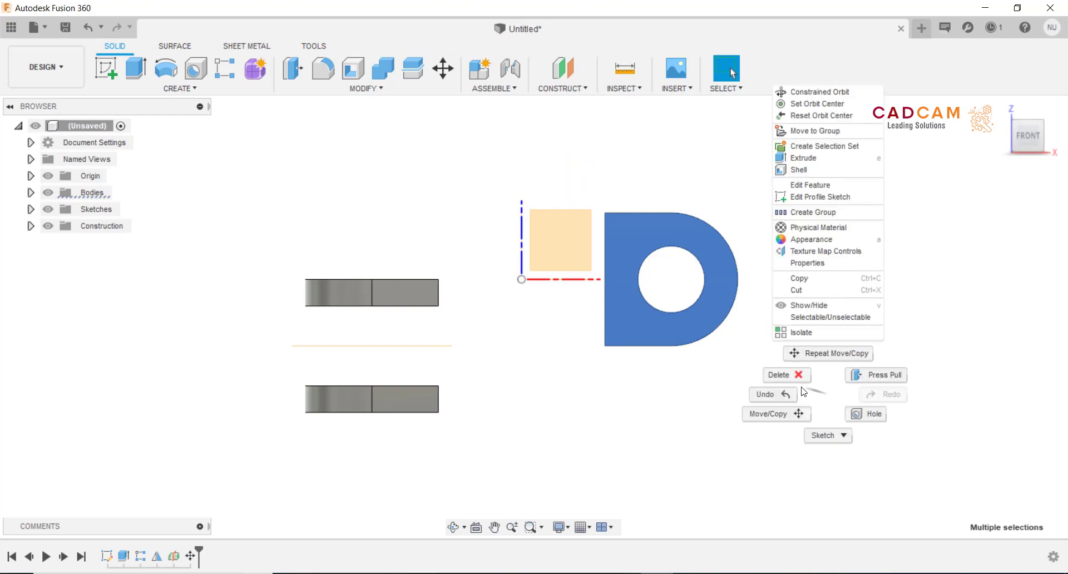
# - Move the upright lug down 9.5 mm along Z and confirm the move
pyautogui.click(796, 419)
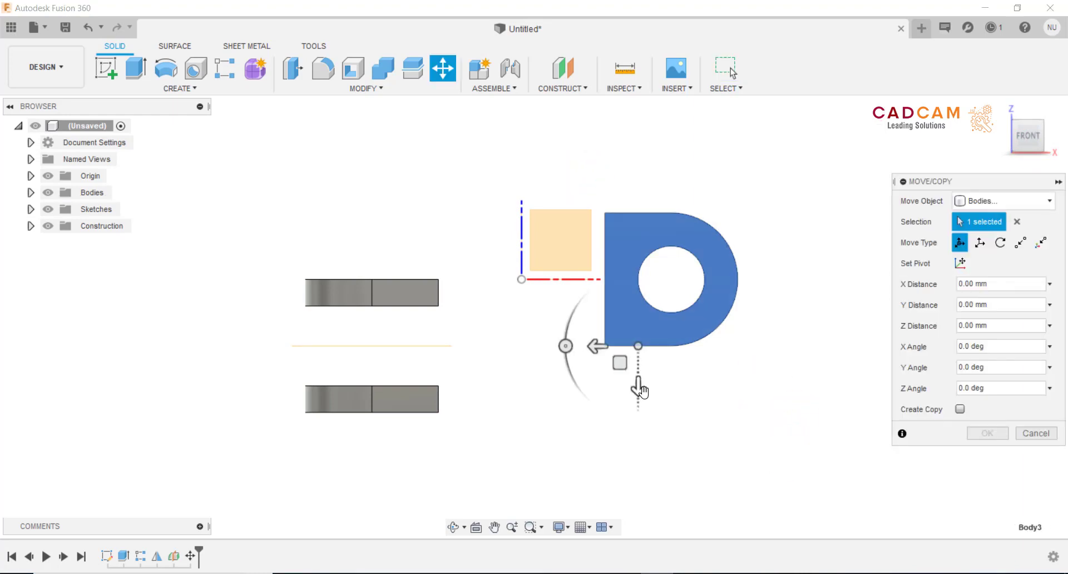
pyautogui.moveTo(639, 394); pyautogui.dragTo(644, 460)
pyautogui.write('9.5')
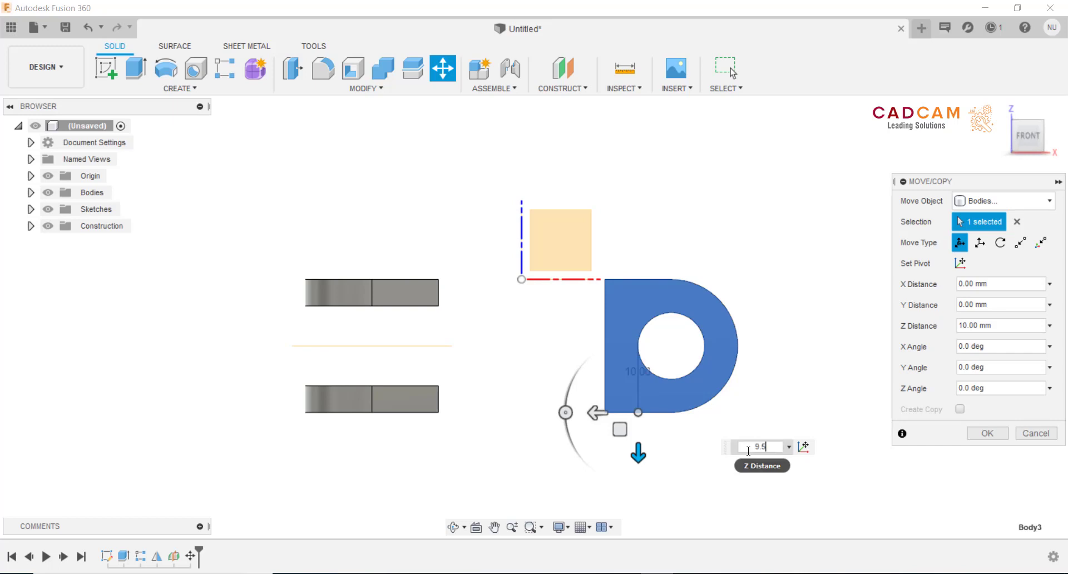
pyautogui.press('Return')
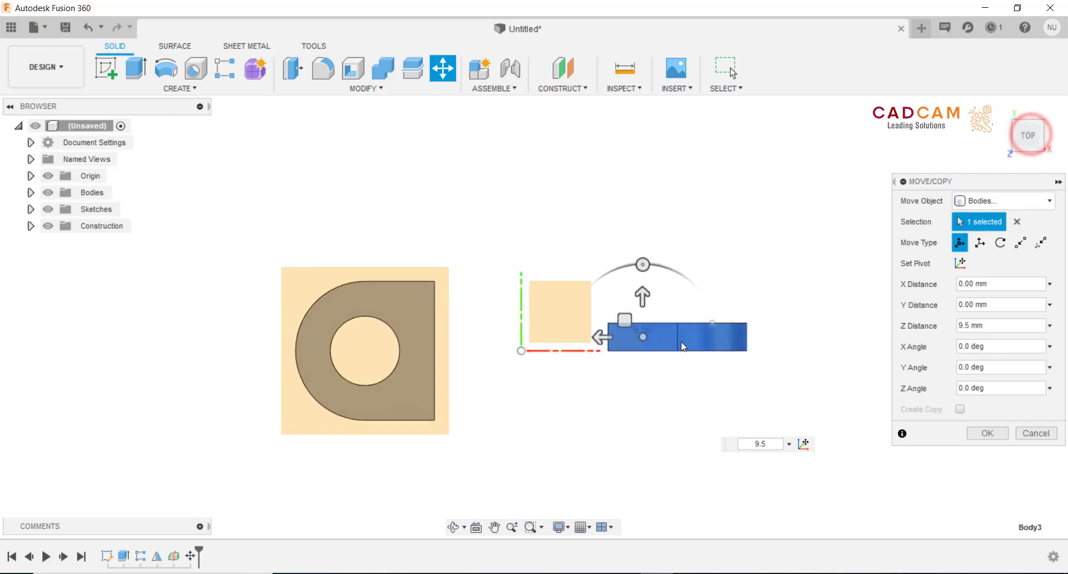
pyautogui.scroll(3, 620, 370)
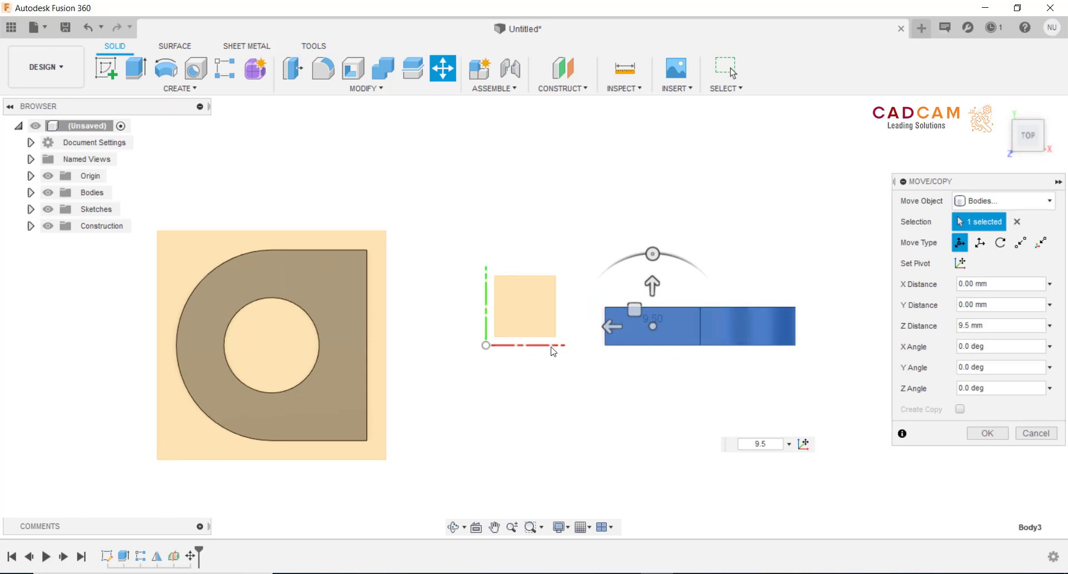
pyautogui.click(978, 434)
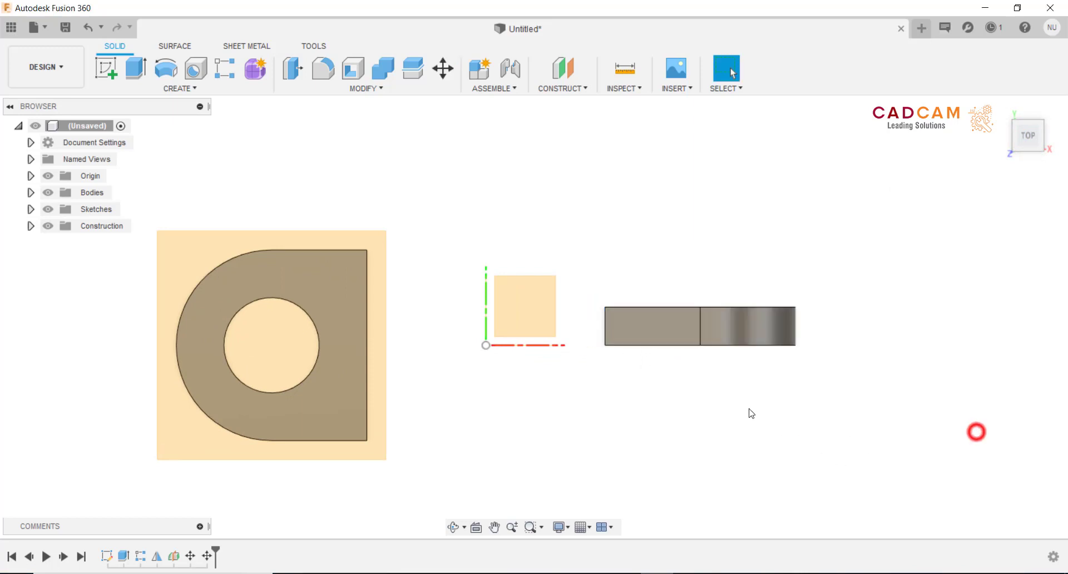
# - Run a first Measure on the upright lug's face, then dismiss it
pyautogui.press('i')
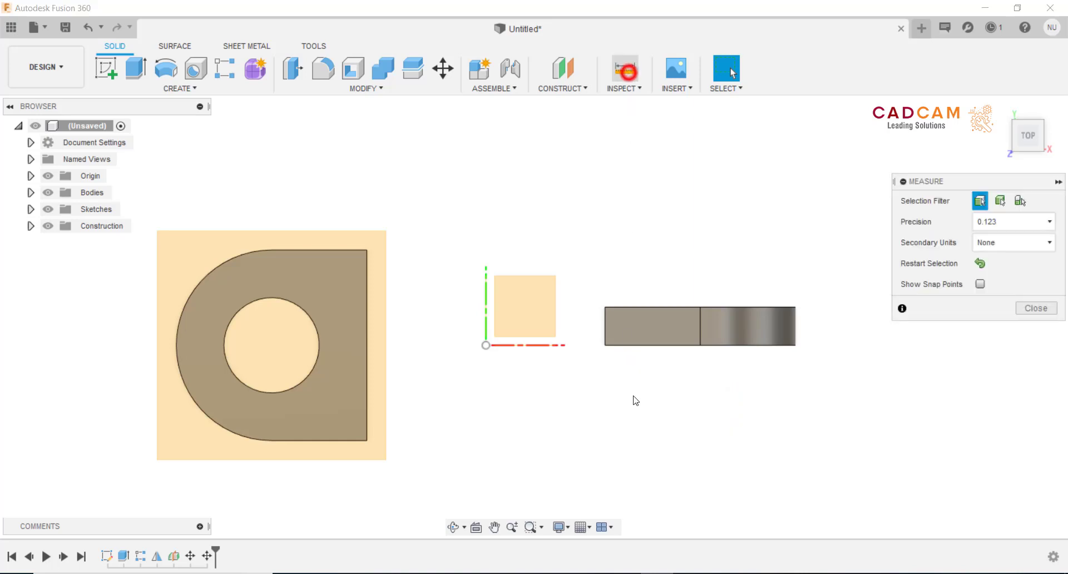
pyautogui.keyDown('shift'); pyautogui.moveTo(637, 412); pyautogui.dragTo(632, 398, button='middle'); pyautogui.keyUp('shift')
pyautogui.click(627, 338)
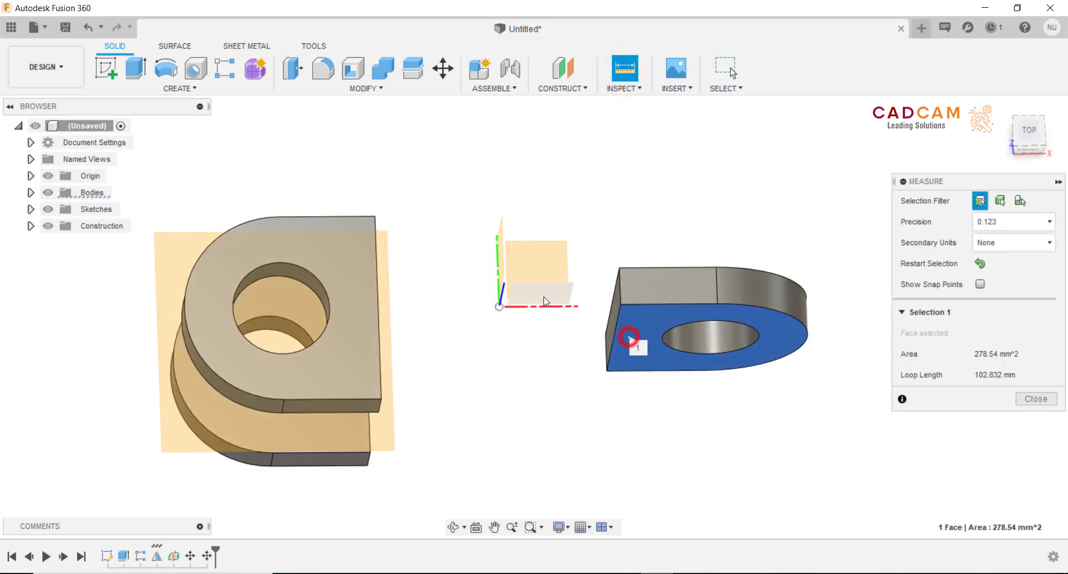
pyautogui.moveTo(659, 432)
pyautogui.keyDown('shift'); pyautogui.mouseDown(button='middle')
pyautogui.moveTo(683, 439)
pyautogui.moveTo(718, 422)
pyautogui.mouseUp(button='middle'); pyautogui.keyUp('shift')
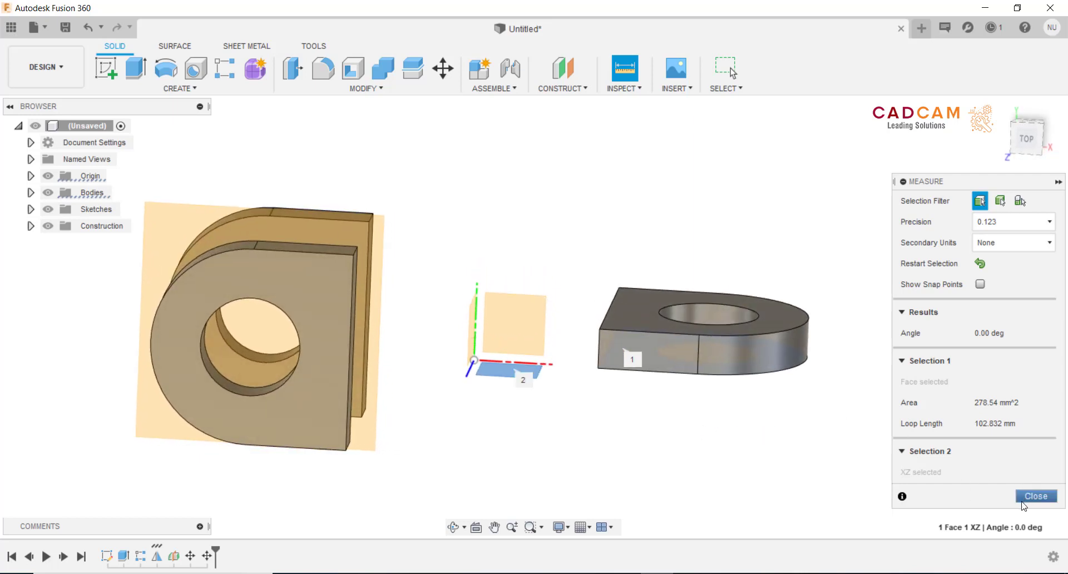
pyautogui.click(1022, 501)
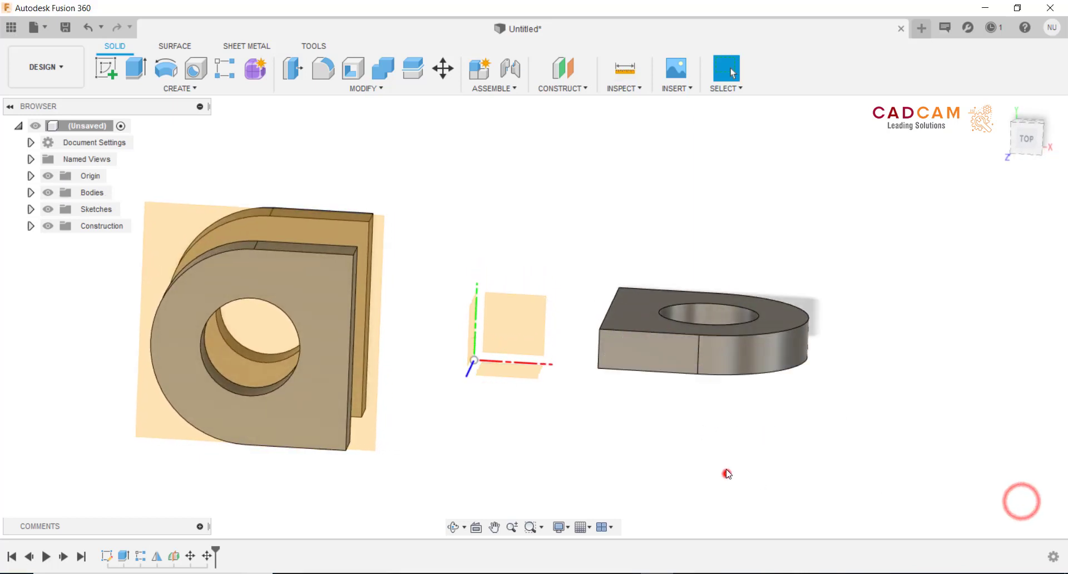
# - Measure the lug's flat face against the XZ plane, confirm 0.00°, and close Measure
pyautogui.keyDown('shift'); pyautogui.moveTo(729, 474); pyautogui.dragTo(648, 165, button='middle'); pyautogui.keyUp('shift')
pyautogui.click(625, 68)
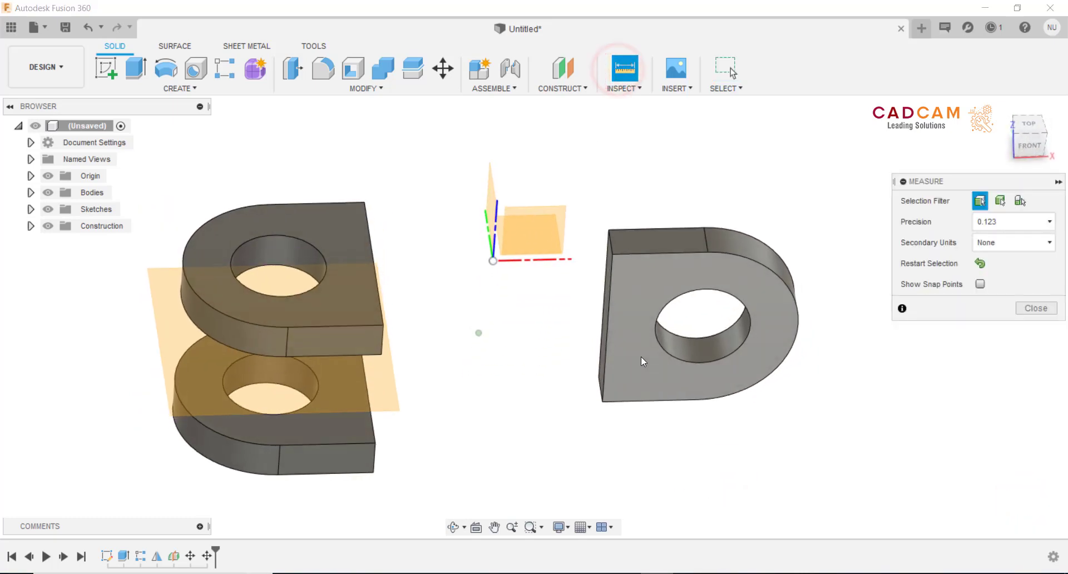
pyautogui.click(642, 303)
pyautogui.keyDown('shift'); pyautogui.moveTo(642, 302); pyautogui.dragTo(525, 213, button='middle'); pyautogui.keyUp('shift')
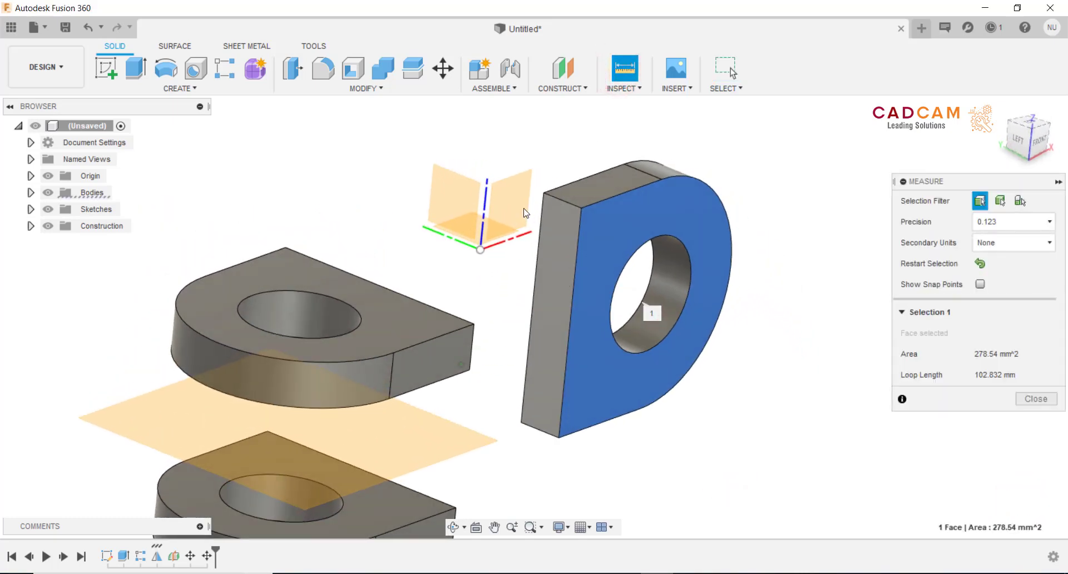
pyautogui.click(512, 198)
pyautogui.keyDown('shift'); pyautogui.moveTo(706, 300); pyautogui.dragTo(760, 331, button='middle'); pyautogui.keyUp('shift')
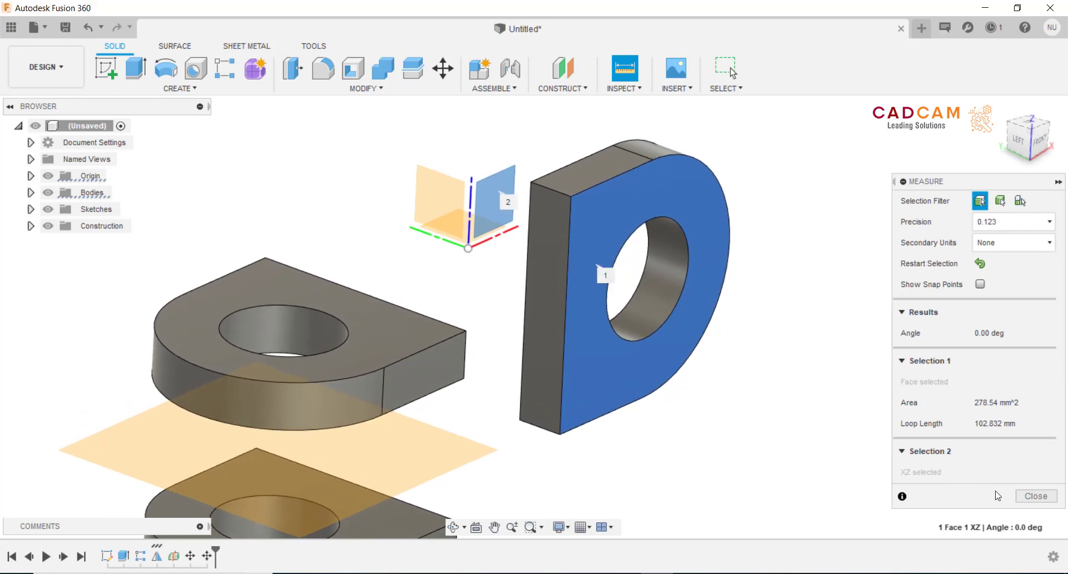
pyautogui.click(1036, 496)
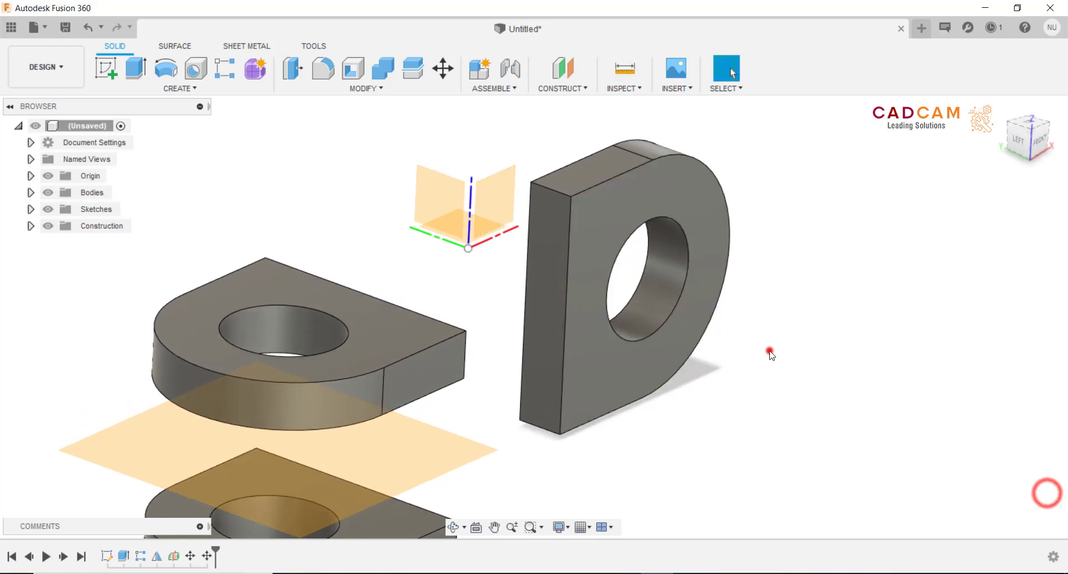
pyautogui.moveTo(768, 353)
pyautogui.keyDown('shift'); pyautogui.mouseDown(button='middle')
pyautogui.moveTo(690, 305)
pyautogui.moveTo(492, 440)
pyautogui.mouseUp(button='middle'); pyautogui.keyUp('shift')
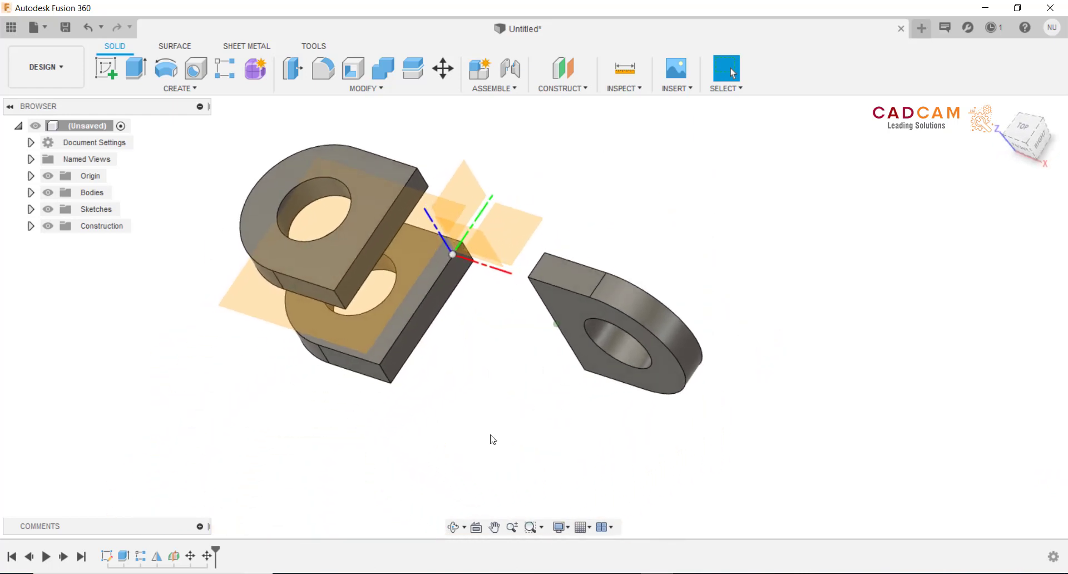
# - Edit the last Move feature from the top view to add a 0.5 mm Y shift
pyautogui.rightClick(208, 557)
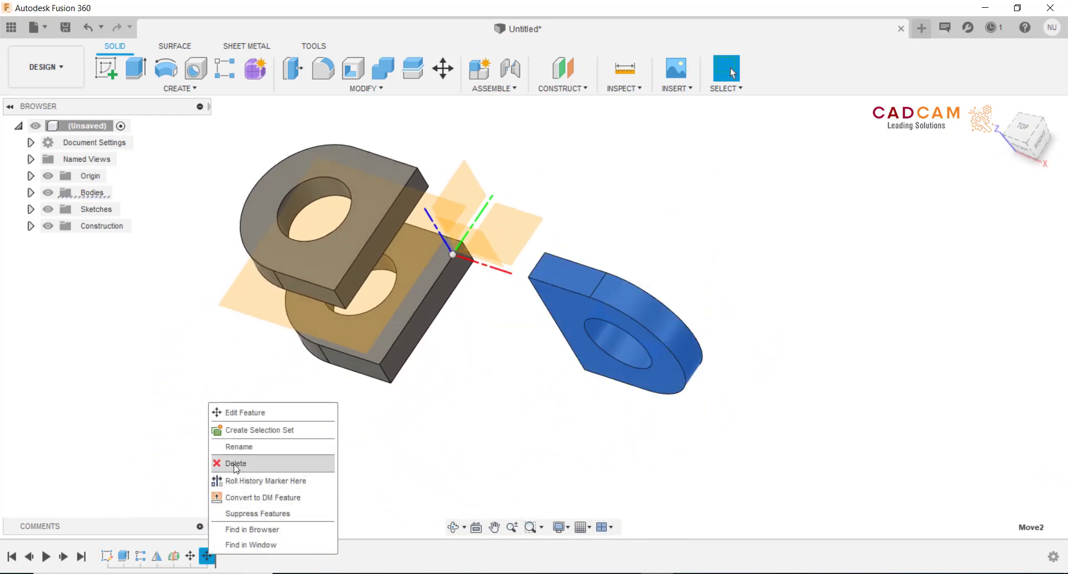
pyautogui.click(254, 418)
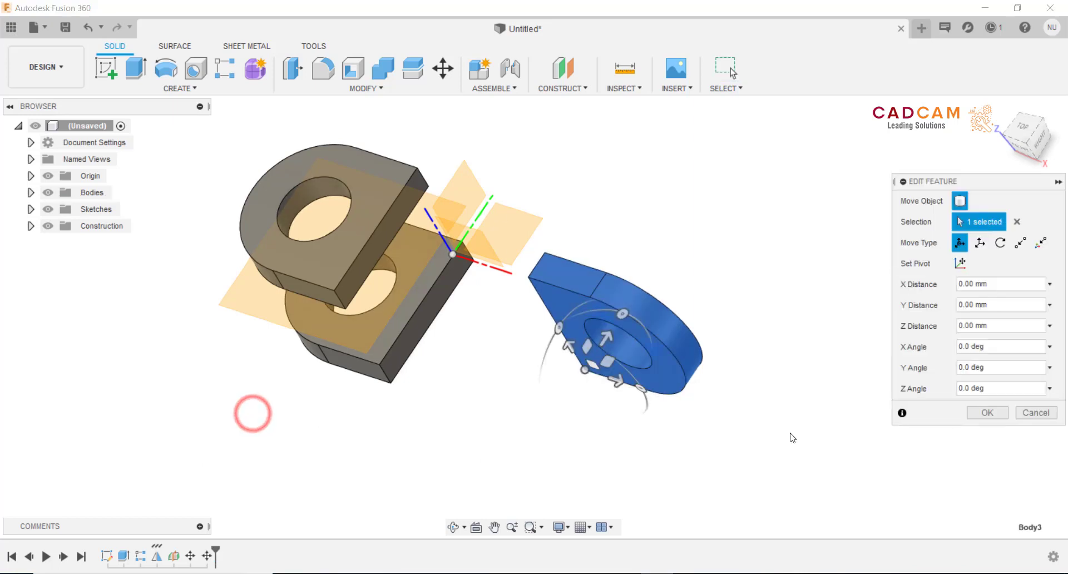
pyautogui.click(1027, 137)
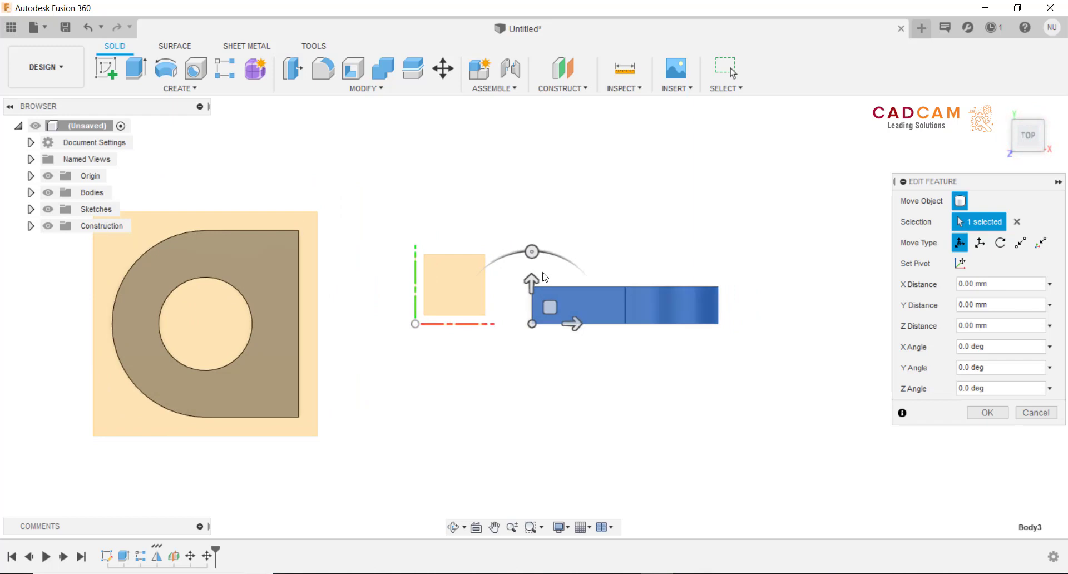
pyautogui.moveTo(532, 280); pyautogui.dragTo(531, 272)
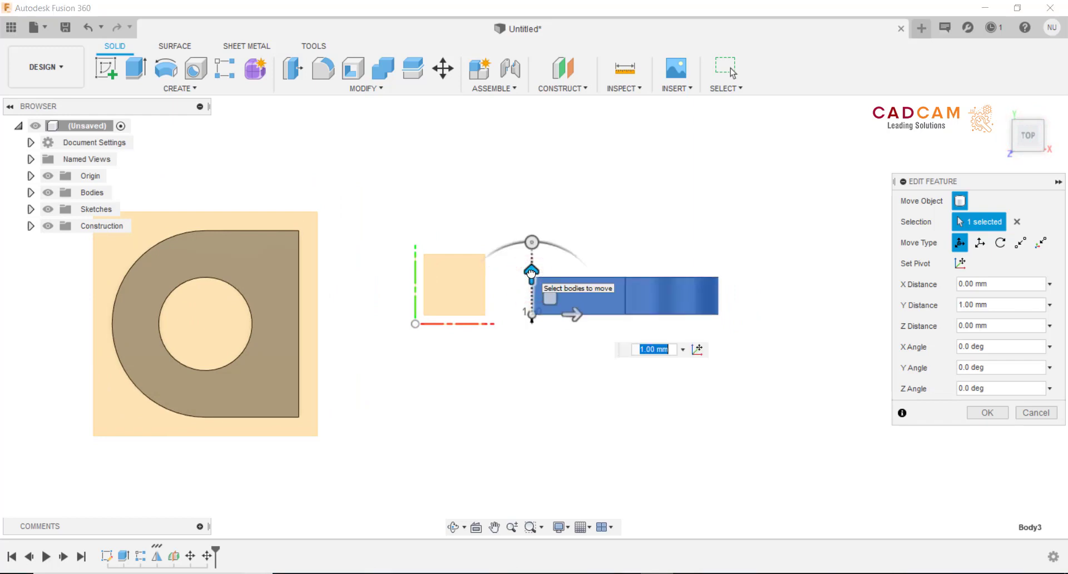
pyautogui.write('0.5')
pyautogui.press('Return')
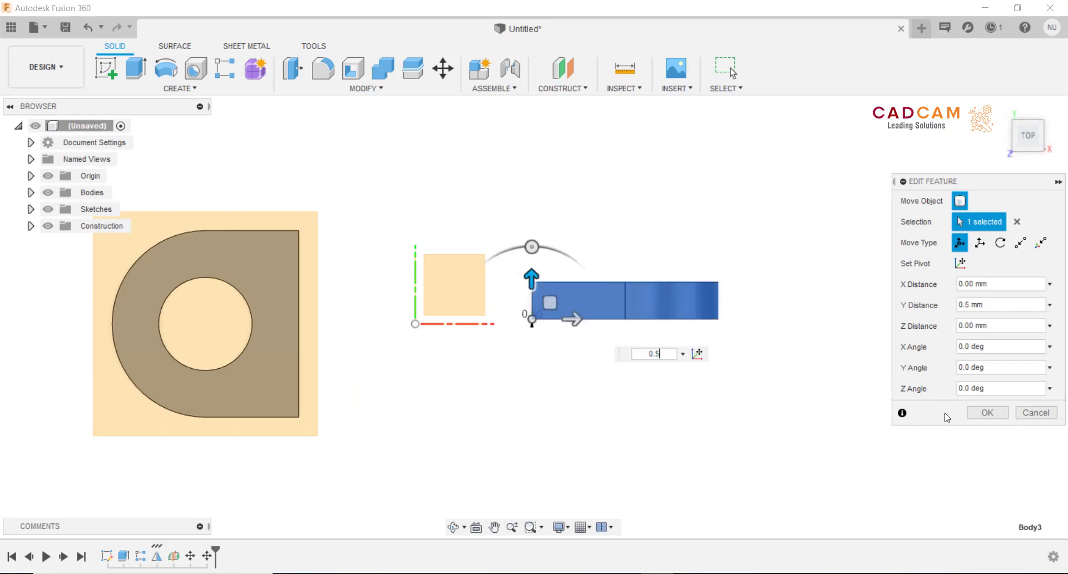
pyautogui.click(974, 412)
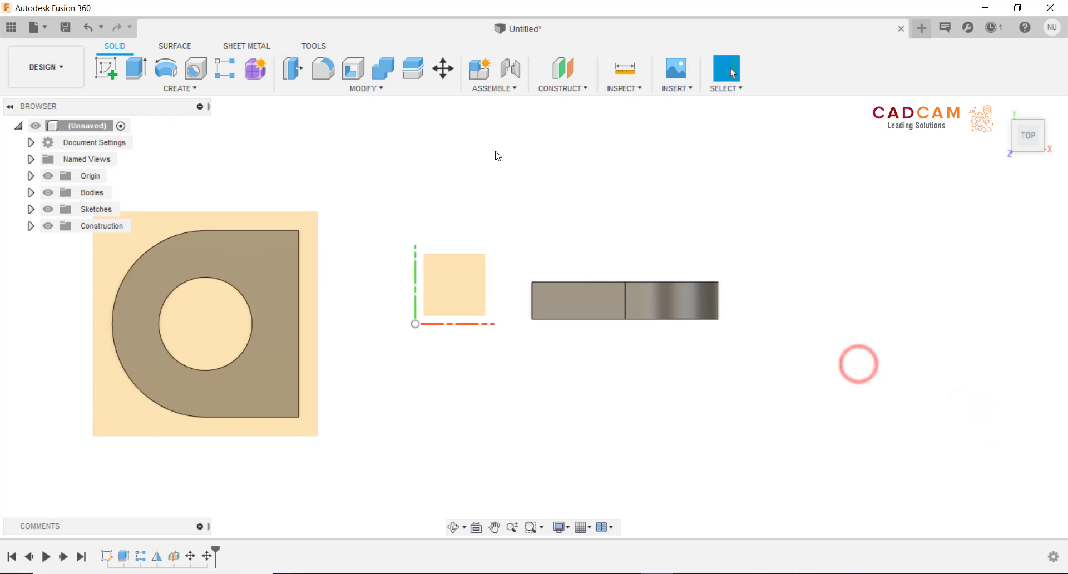
# - Mirror the lug body across the XY plane to create the stacked copy
pyautogui.click(195, 89)
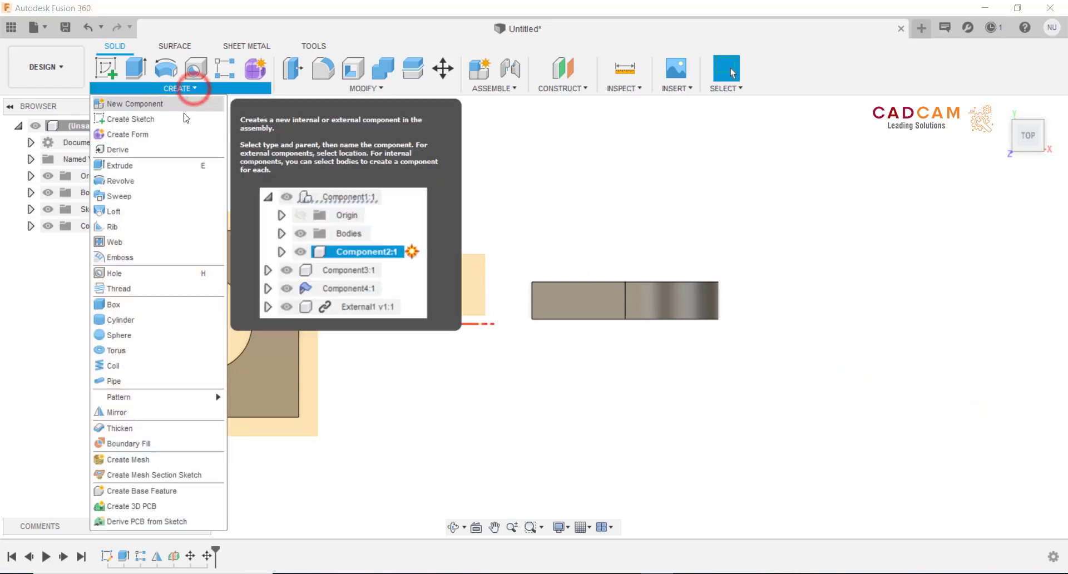
pyautogui.click(141, 412)
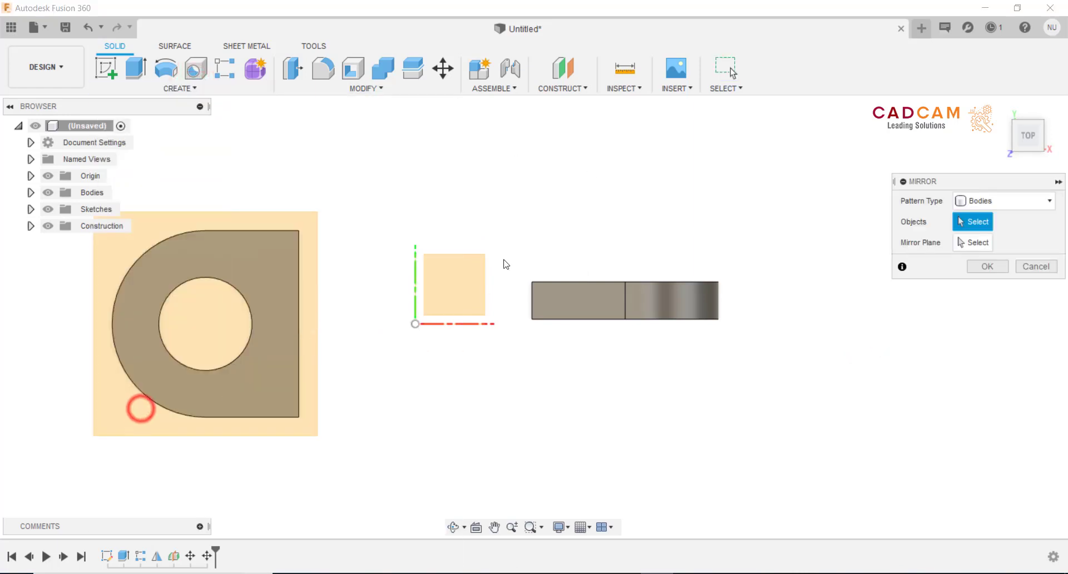
pyautogui.moveTo(509, 250); pyautogui.dragTo(726, 352)
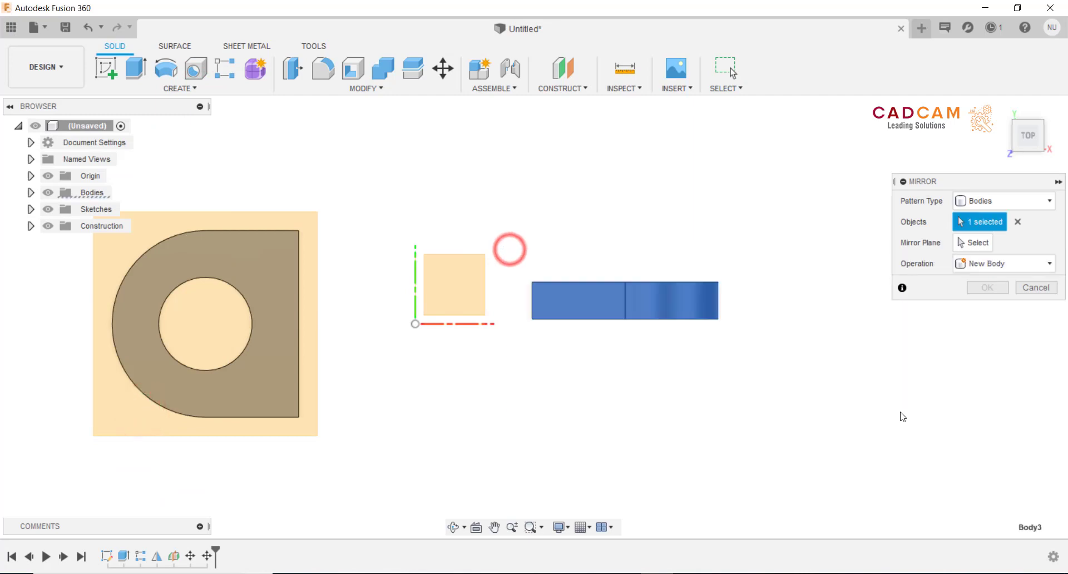
pyautogui.click(978, 244)
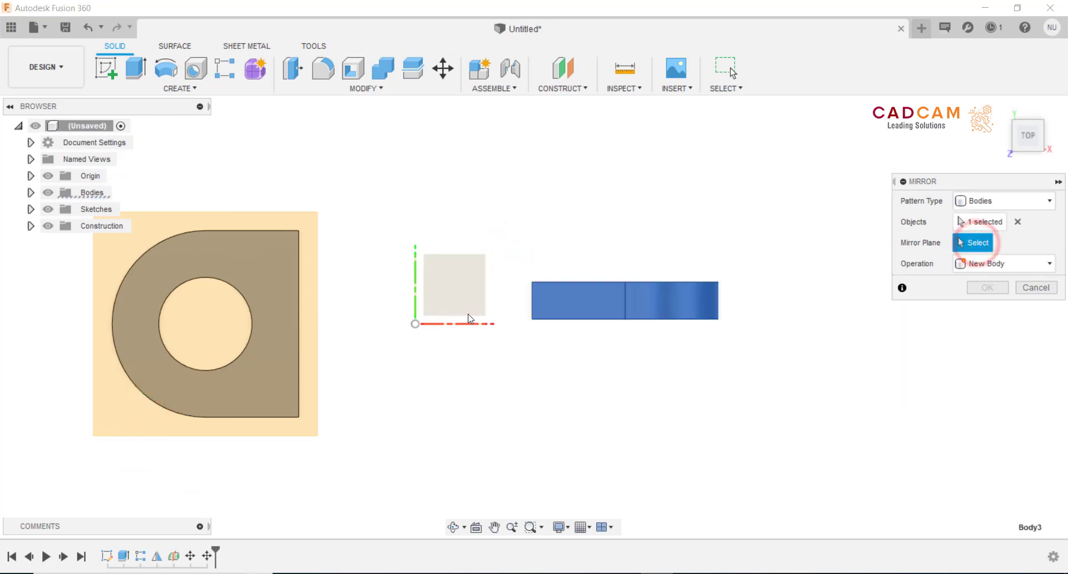
pyautogui.moveTo(470, 319)
pyautogui.keyDown('shift'); pyautogui.mouseDown(button='middle')
pyautogui.moveTo(470, 368)
pyautogui.moveTo(424, 377)
pyautogui.mouseUp(button='middle'); pyautogui.keyUp('shift')
pyautogui.click(424, 377)
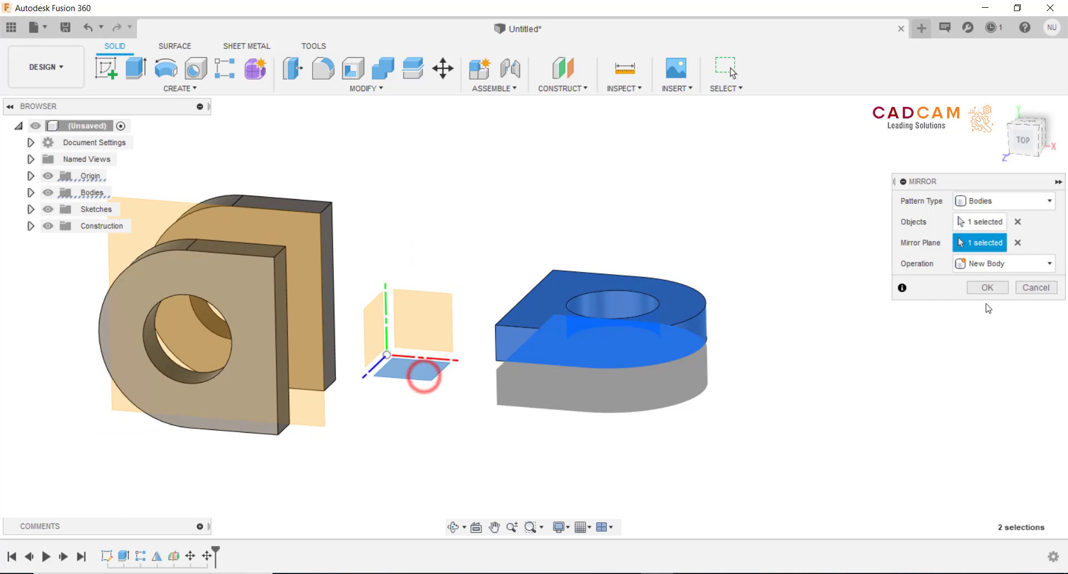
pyautogui.click(987, 287)
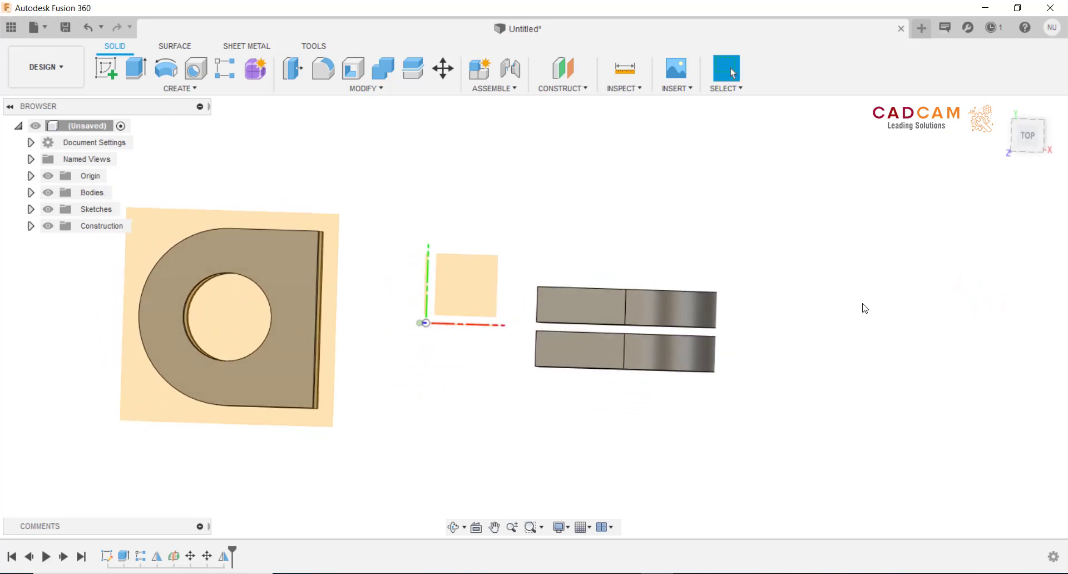
# - Hide the construction and origin planes from the browser
pyautogui.click(1028, 135)
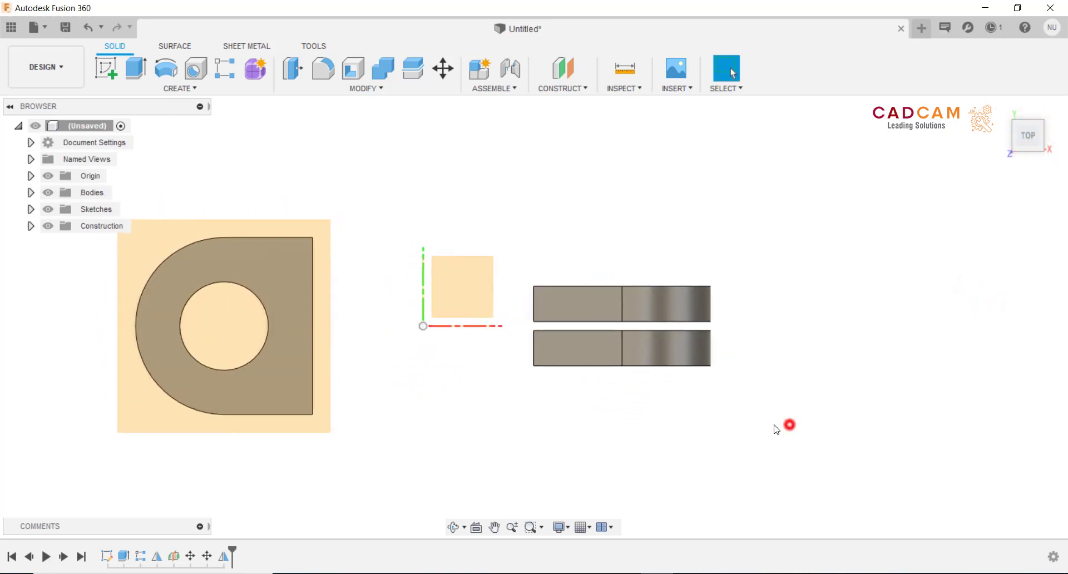
pyautogui.press('F6')
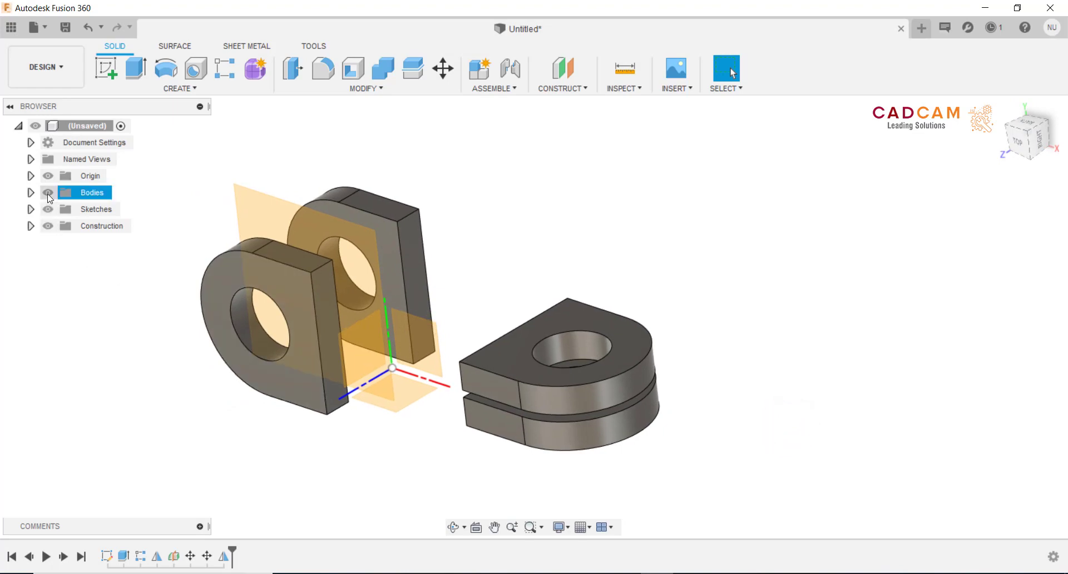
pyautogui.click(48, 226)
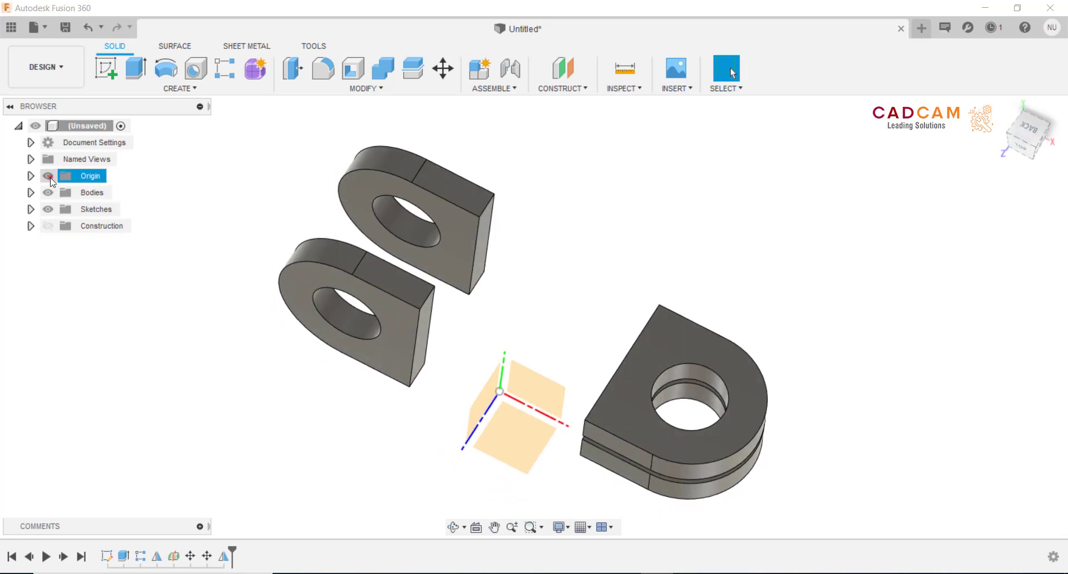
pyautogui.click(48, 176)
pyautogui.keyDown('shift'); pyautogui.moveTo(612, 270); pyautogui.dragTo(532, 444, button='middle'); pyautogui.keyUp('shift')
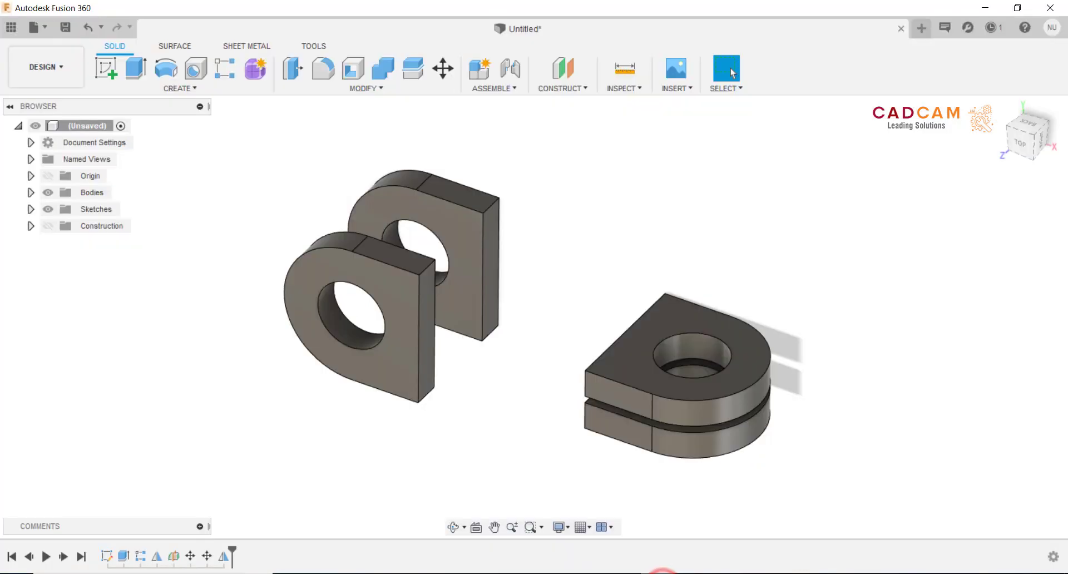
pyautogui.moveTo(549, 328)
pyautogui.keyDown('shift'); pyautogui.mouseDown(button='middle')
pyautogui.moveTo(561, 338)
pyautogui.moveTo(543, 313)
pyautogui.mouseUp(button='middle'); pyautogui.keyUp('shift')
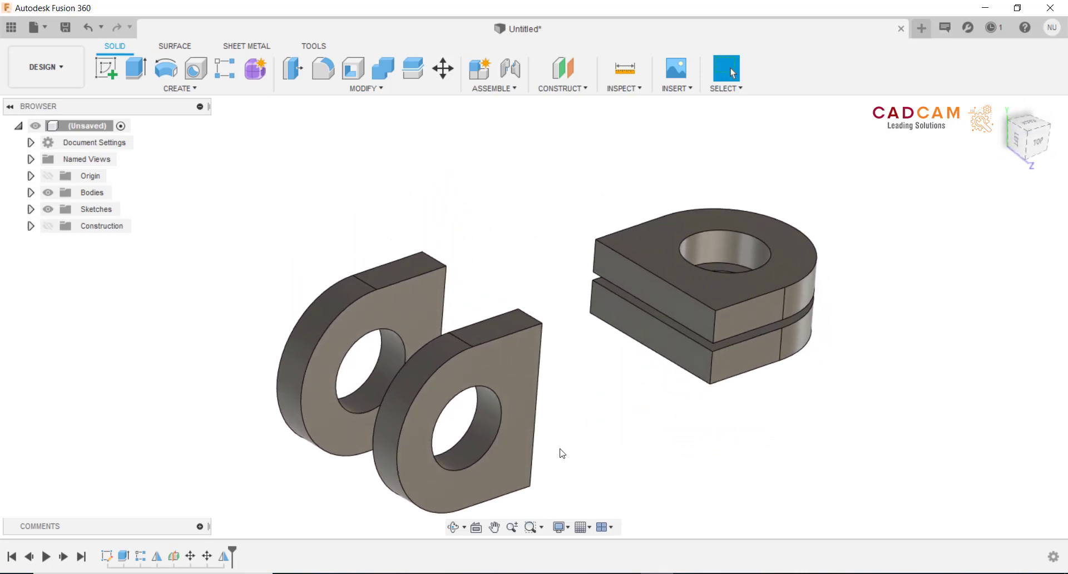
# - Start a loft from the paired lug's side face to the stacked lug's front band face
pyautogui.keyDown('shift'); pyautogui.moveTo(555, 470); pyautogui.dragTo(724, 537, button='middle'); pyautogui.keyUp('shift')
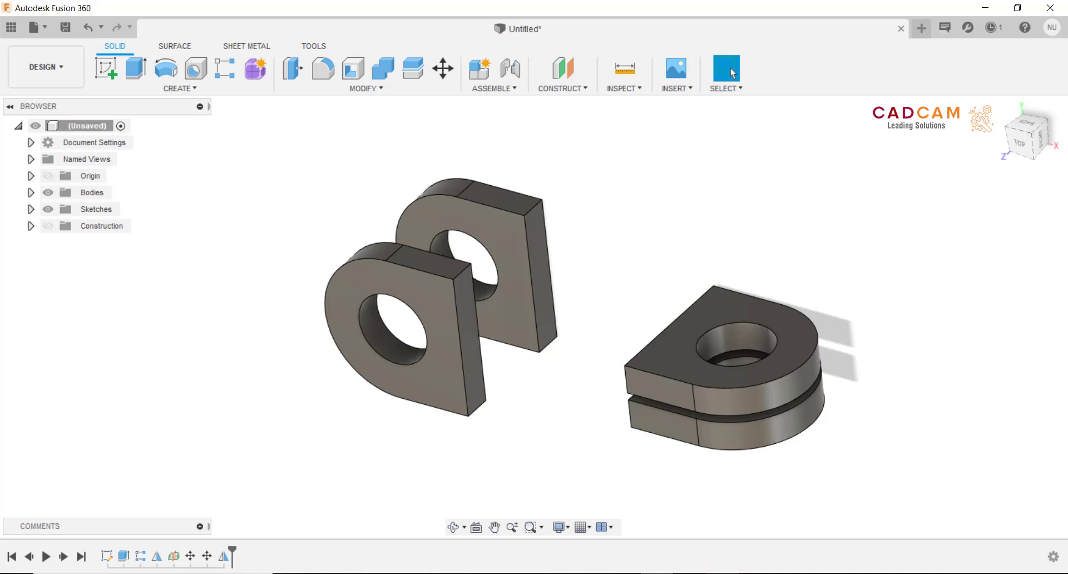
pyautogui.keyDown('shift'); pyautogui.moveTo(656, 298); pyautogui.dragTo(598, 278, button='middle'); pyautogui.keyUp('shift')
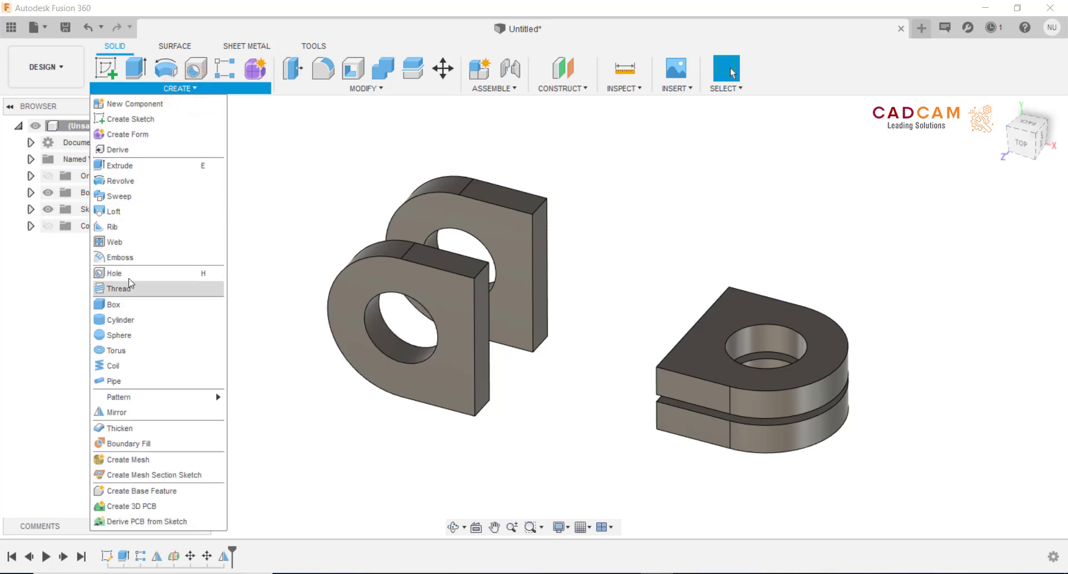
pyautogui.click(113, 212)
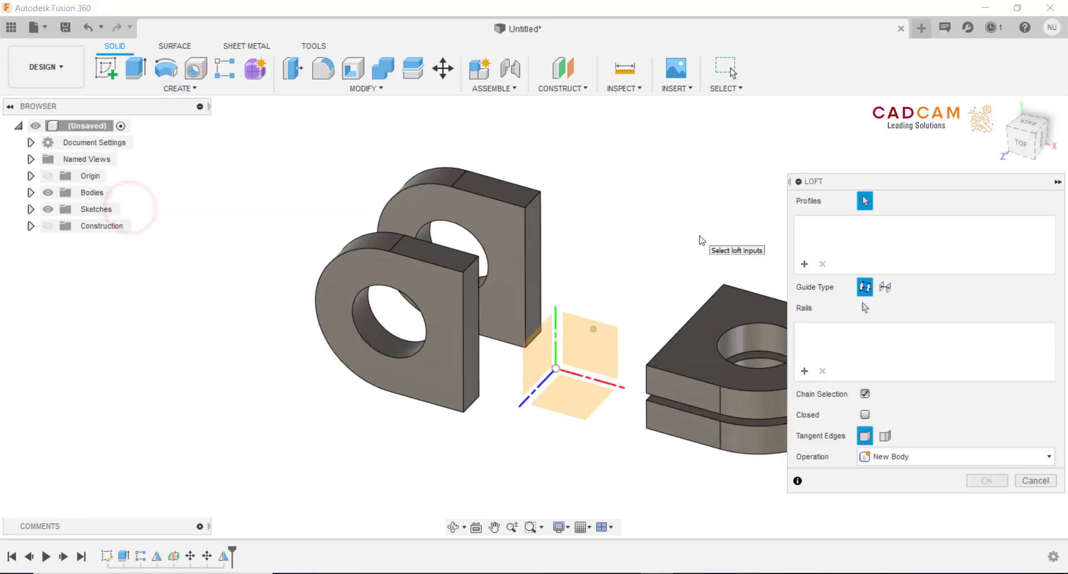
pyautogui.scroll(2, 644, 285)
pyautogui.click(450, 313)
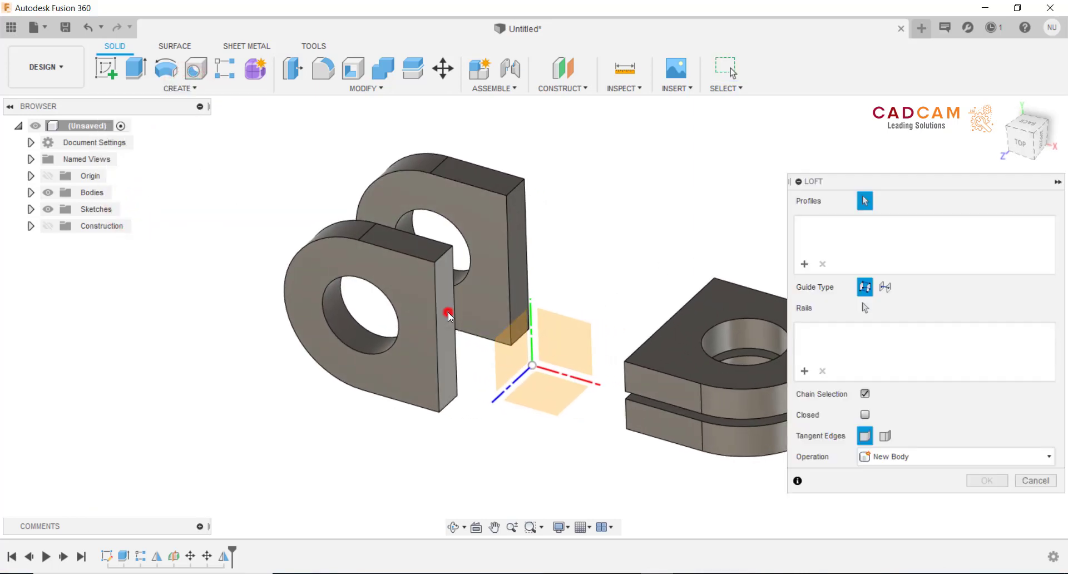
pyautogui.moveTo(450, 313)
pyautogui.keyDown('shift'); pyautogui.mouseDown(button='middle')
pyautogui.moveTo(640, 245)
pyautogui.moveTo(582, 208)
pyautogui.moveTo(476, 303)
pyautogui.mouseUp(button='middle'); pyautogui.keyUp('shift')
pyautogui.click(649, 263)
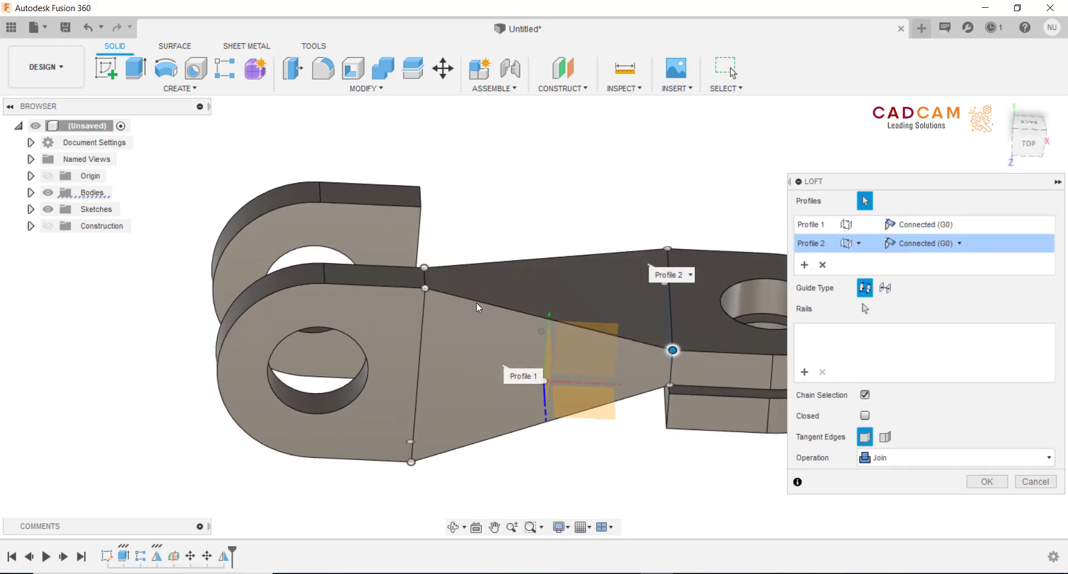
pyautogui.moveTo(503, 261)
pyautogui.keyDown('shift'); pyautogui.mouseDown(button='middle')
pyautogui.moveTo(589, 222)
pyautogui.moveTo(591, 424)
pyautogui.moveTo(662, 397)
pyautogui.moveTo(657, 347)
pyautogui.moveTo(582, 210)
pyautogui.mouseUp(button='middle'); pyautogui.keyUp('shift')
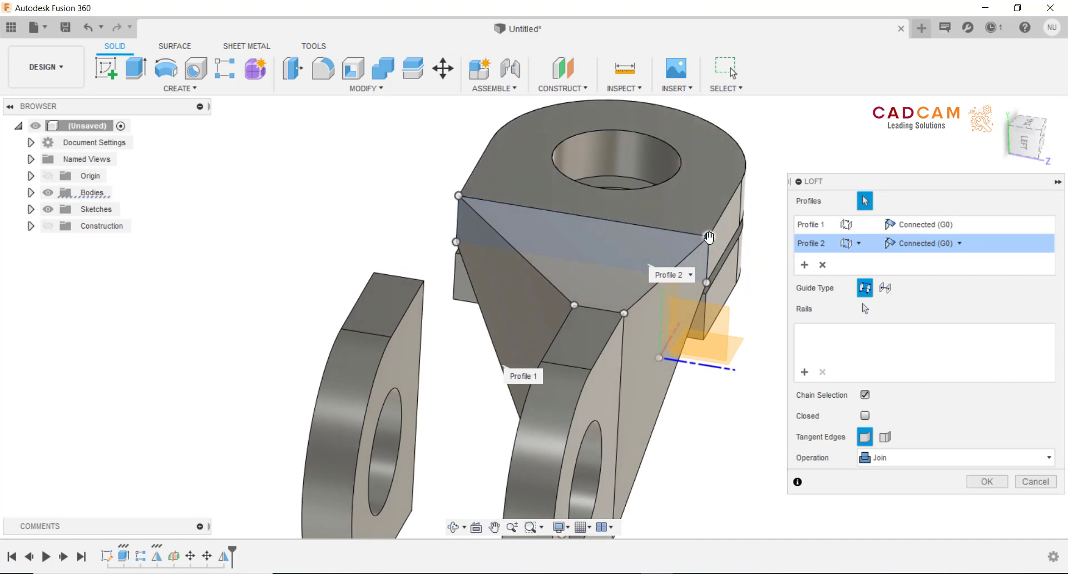
pyautogui.click(459, 194)
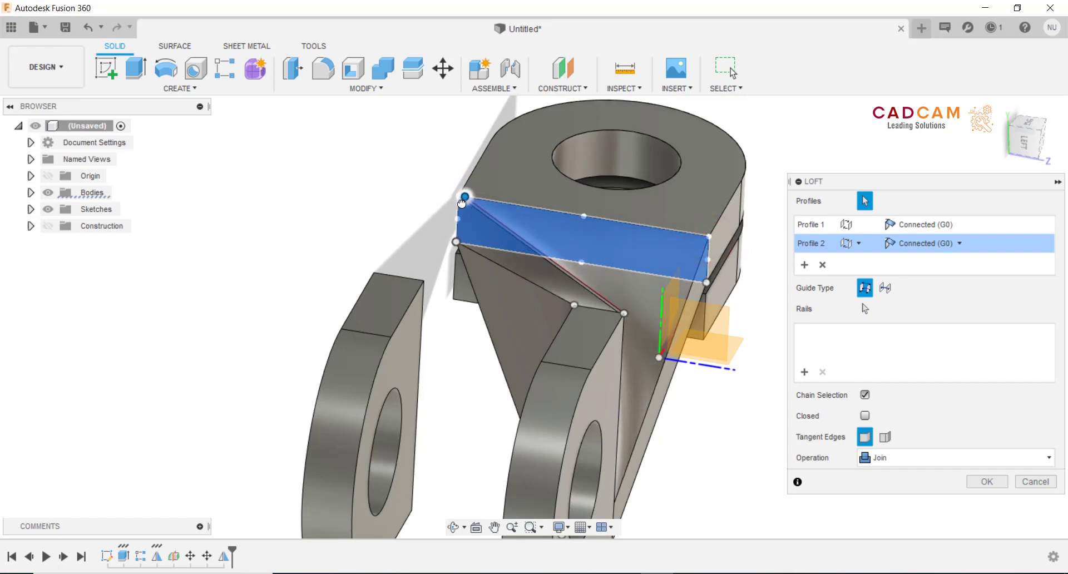
pyautogui.moveTo(460, 200)
pyautogui.keyDown('shift'); pyautogui.mouseDown(button='middle')
pyautogui.moveTo(394, 174)
pyautogui.moveTo(625, 322)
pyautogui.moveTo(659, 371)
pyautogui.moveTo(639, 398)
pyautogui.moveTo(585, 417)
pyautogui.mouseUp(button='middle'); pyautogui.keyUp('shift')
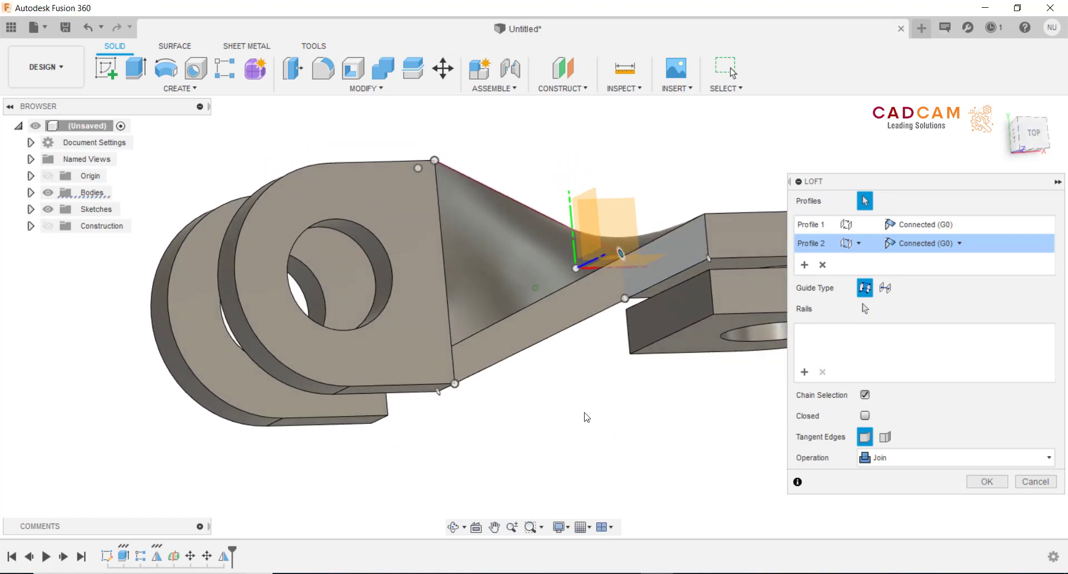
# - Drag the loft alignment points onto the matching Profile 1 and Profile 2 corners
pyautogui.moveTo(537, 354); pyautogui.dragTo(675, 255)
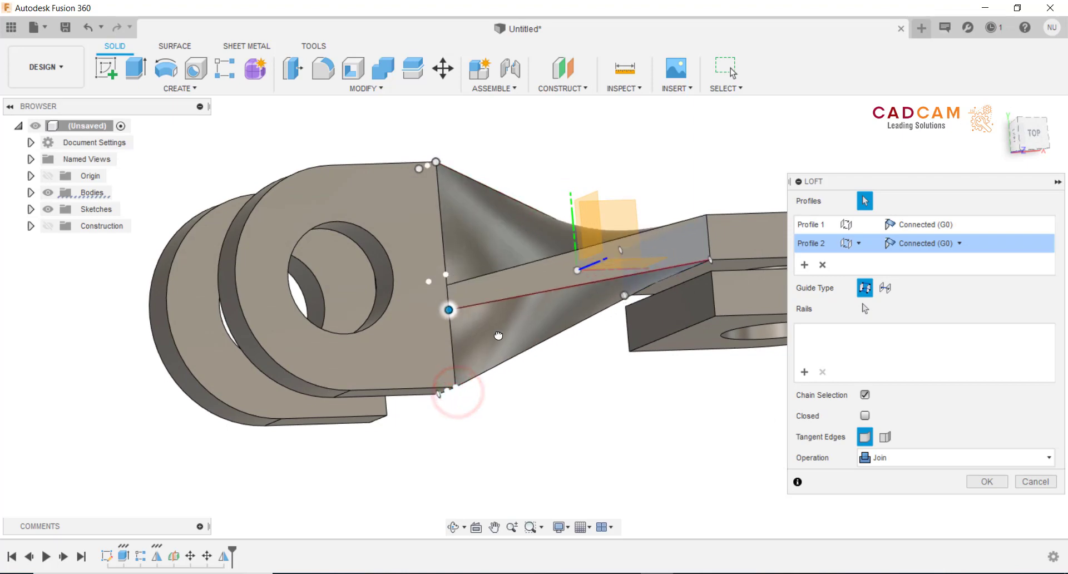
pyautogui.moveTo(499, 335); pyautogui.dragTo(457, 391)
pyautogui.moveTo(456, 391)
pyautogui.keyDown('shift'); pyautogui.mouseDown(button='middle')
pyautogui.moveTo(680, 429)
pyautogui.moveTo(716, 292)
pyautogui.mouseUp(button='middle'); pyautogui.keyUp('shift')
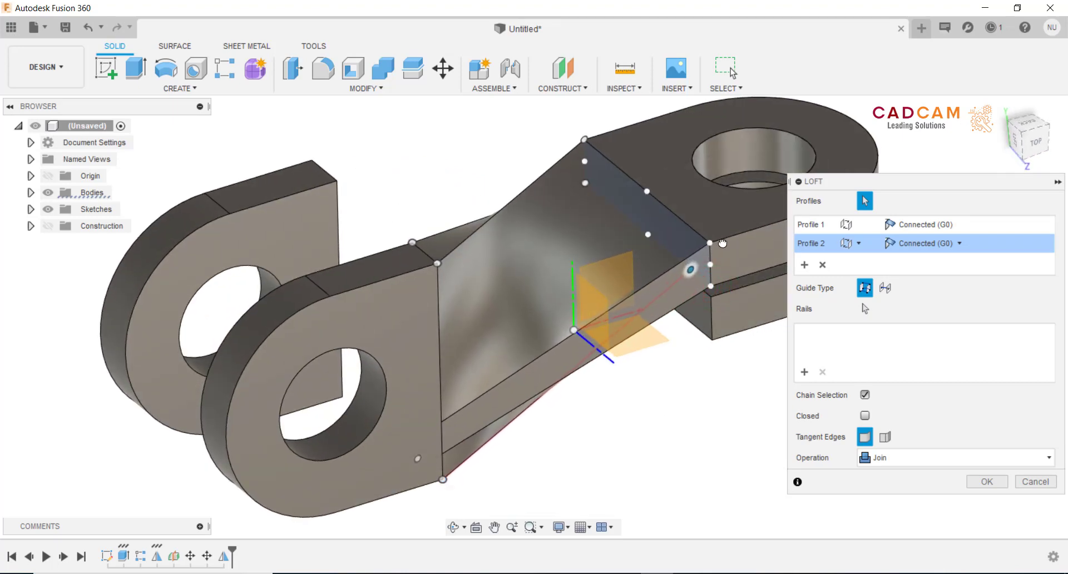
pyautogui.moveTo(723, 243); pyautogui.dragTo(711, 243)
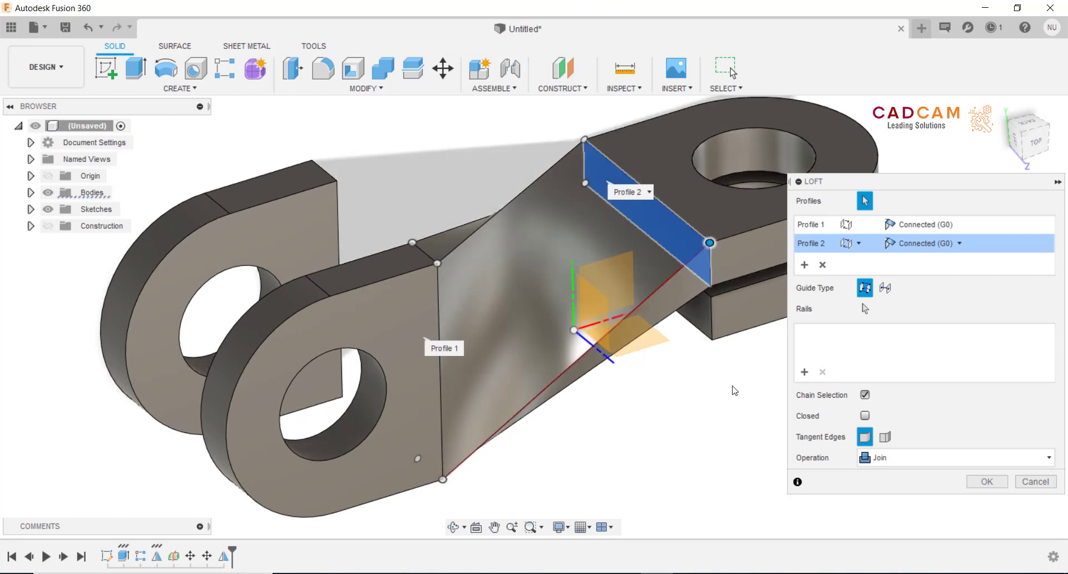
pyautogui.moveTo(734, 391)
pyautogui.keyDown('shift'); pyautogui.mouseDown(button='middle')
pyautogui.moveTo(699, 415)
pyautogui.moveTo(658, 300)
pyautogui.moveTo(438, 376)
pyautogui.moveTo(693, 258)
pyautogui.moveTo(695, 219)
pyautogui.moveTo(596, 332)
pyautogui.moveTo(455, 366)
pyautogui.mouseUp(button='middle'); pyautogui.keyUp('shift')
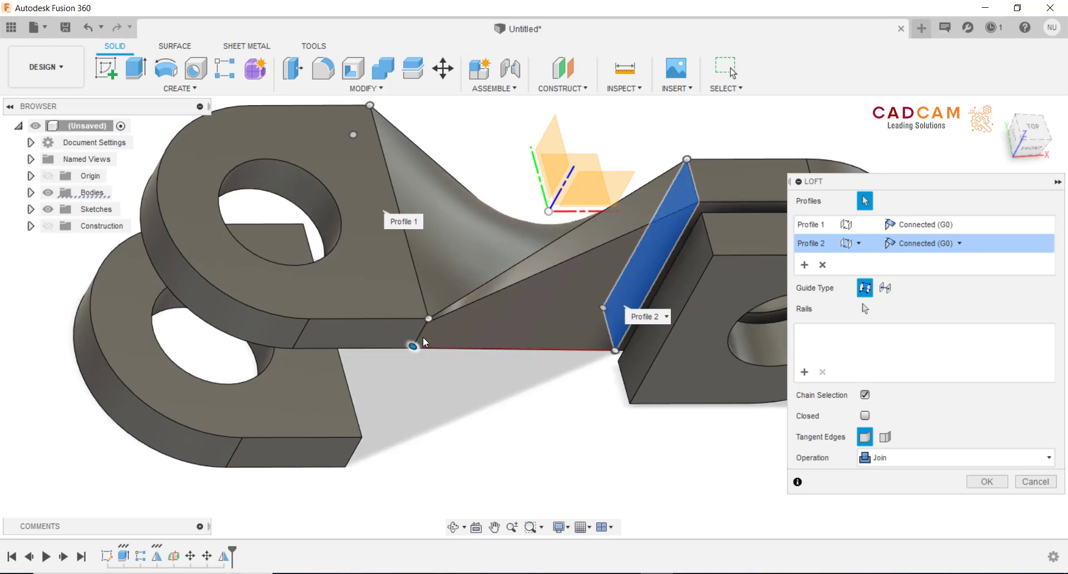
pyautogui.moveTo(569, 351)
pyautogui.keyDown('shift'); pyautogui.mouseDown(button='middle')
pyautogui.moveTo(566, 381)
pyautogui.moveTo(666, 356)
pyautogui.moveTo(641, 350)
pyautogui.moveTo(687, 249)
pyautogui.moveTo(612, 278)
pyautogui.moveTo(557, 331)
pyautogui.moveTo(363, 277)
pyautogui.moveTo(421, 336)
pyautogui.moveTo(370, 420)
pyautogui.mouseUp(button='middle'); pyautogui.keyUp('shift')
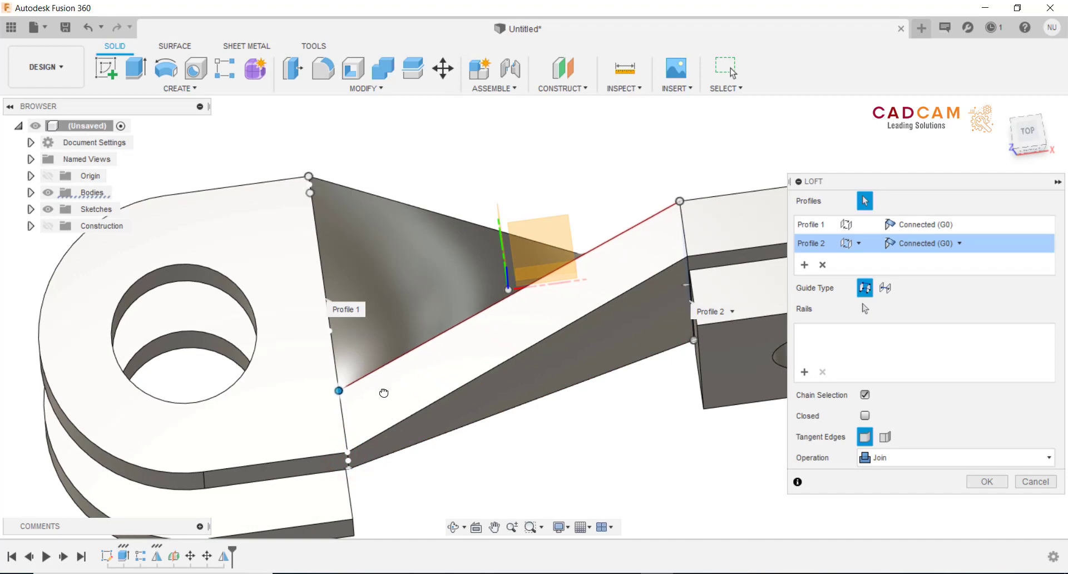
pyautogui.moveTo(383, 395)
pyautogui.keyDown('shift'); pyautogui.mouseDown(button='middle')
pyautogui.moveTo(396, 385)
pyautogui.moveTo(386, 315)
pyautogui.mouseUp(button='middle'); pyautogui.keyUp('shift')
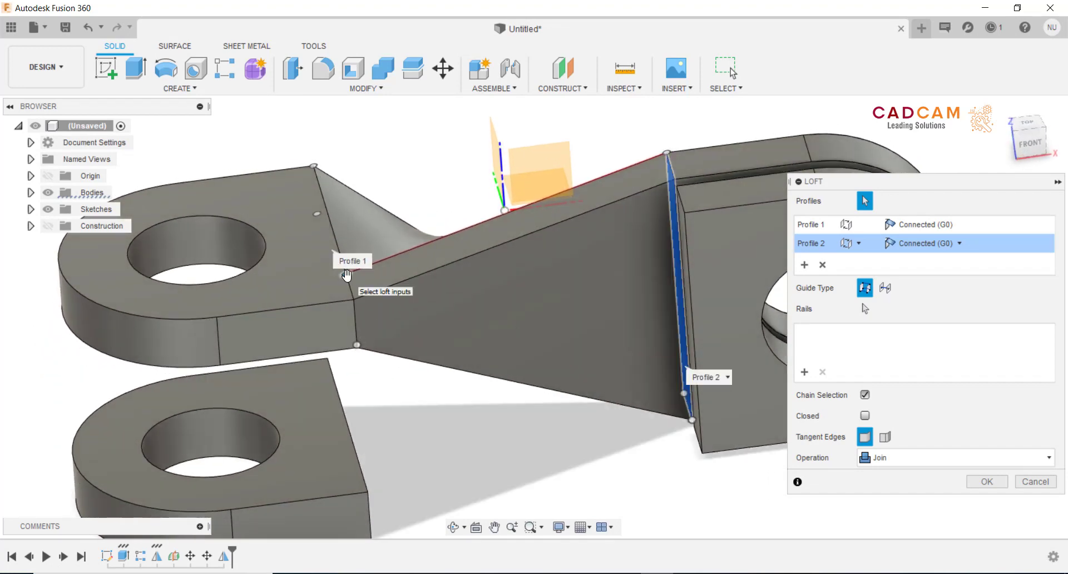
pyautogui.moveTo(358, 305)
pyautogui.keyDown('shift'); pyautogui.mouseDown(button='middle')
pyautogui.moveTo(417, 363)
pyautogui.moveTo(402, 290)
pyautogui.moveTo(343, 234)
pyautogui.moveTo(322, 245)
pyautogui.mouseUp(button='middle'); pyautogui.keyUp('shift')
pyautogui.click(321, 246)
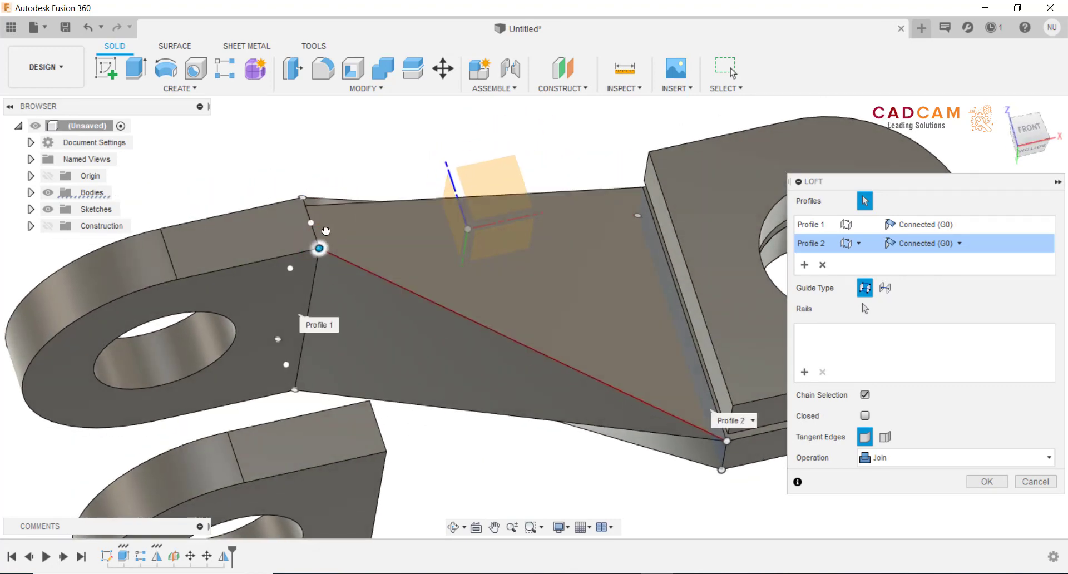
pyautogui.moveTo(324, 247); pyautogui.dragTo(325, 300)
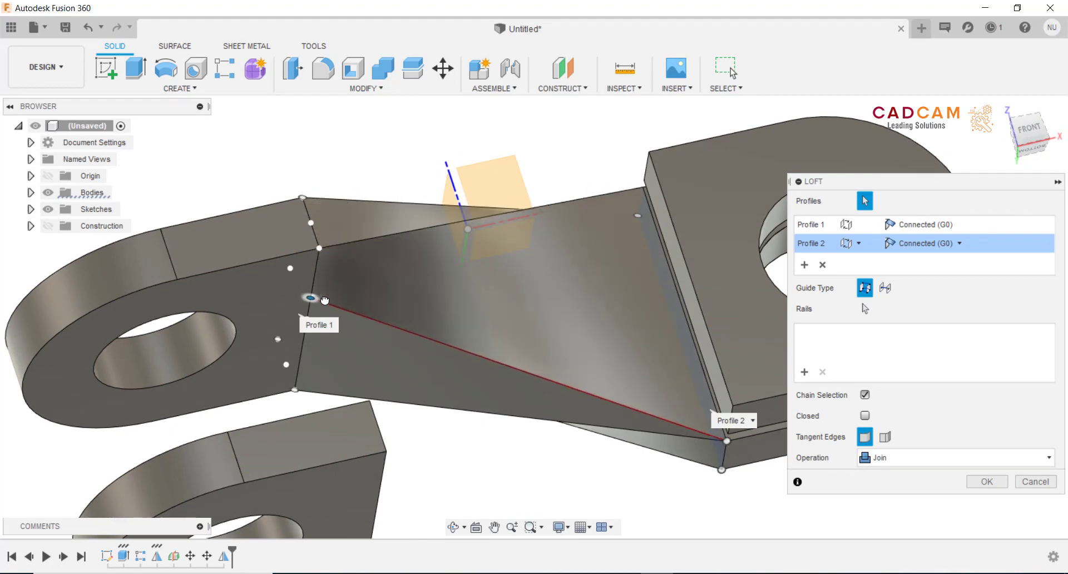
pyautogui.moveTo(397, 272)
pyautogui.keyDown('shift'); pyautogui.mouseDown(button='middle')
pyautogui.moveTo(447, 286)
pyautogui.moveTo(630, 246)
pyautogui.moveTo(635, 273)
pyautogui.moveTo(482, 458)
pyautogui.moveTo(517, 368)
pyautogui.moveTo(513, 347)
pyautogui.moveTo(486, 325)
pyautogui.moveTo(500, 324)
pyautogui.moveTo(517, 288)
pyautogui.moveTo(548, 349)
pyautogui.moveTo(687, 353)
pyautogui.mouseUp(button='middle'); pyautogui.keyUp('shift')
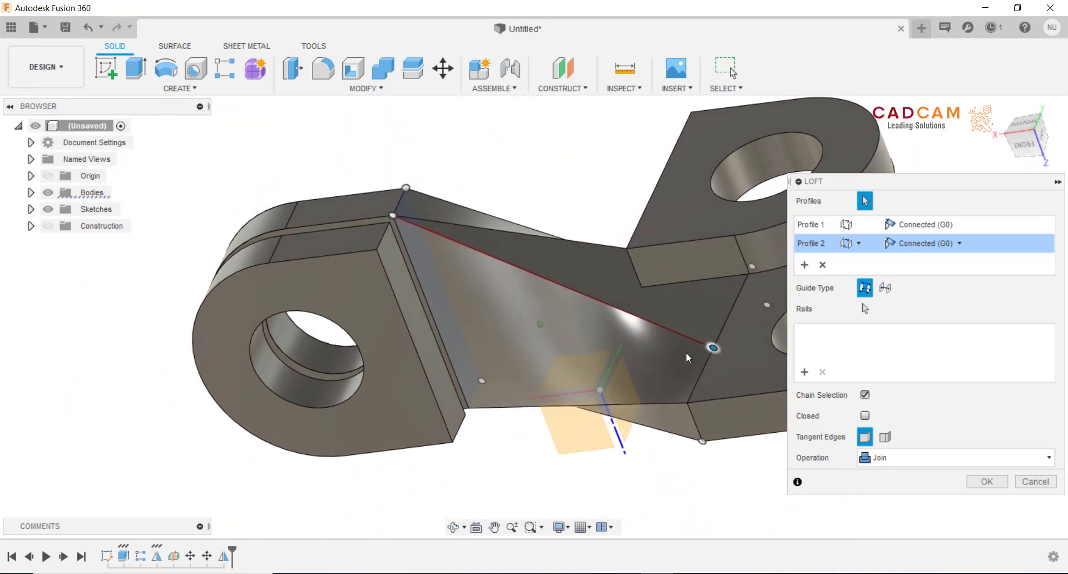
pyautogui.moveTo(698, 395); pyautogui.dragTo(691, 407)
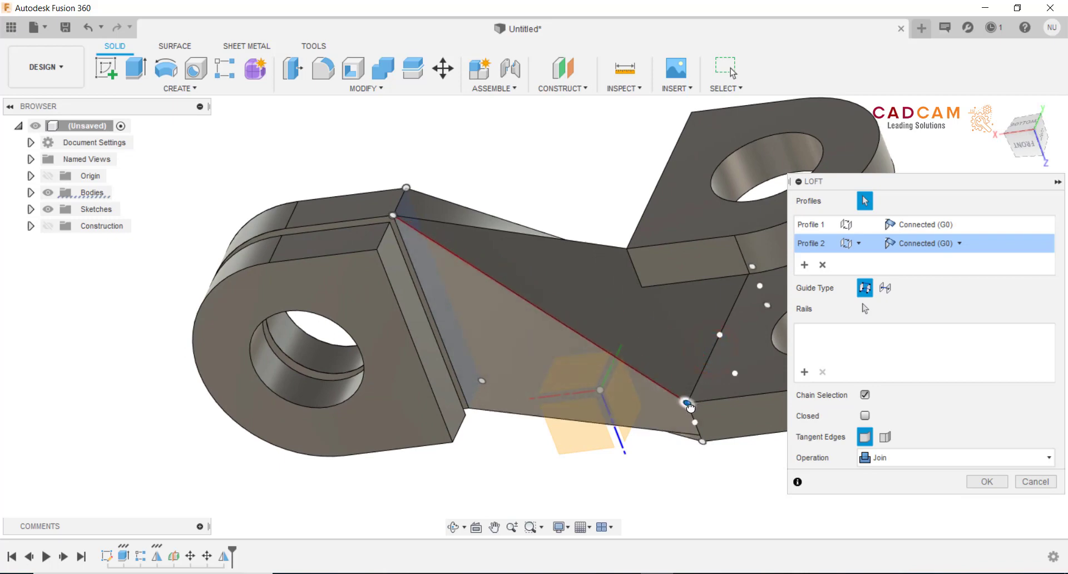
# - Orbit around the loft preview to check the arm from several sides
pyautogui.moveTo(691, 407)
pyautogui.keyDown('shift'); pyautogui.mouseDown(button='middle')
pyautogui.moveTo(537, 358)
pyautogui.moveTo(611, 253)
pyautogui.moveTo(615, 225)
pyautogui.moveTo(663, 229)
pyautogui.moveTo(607, 218)
pyautogui.moveTo(587, 191)
pyautogui.mouseUp(button='middle'); pyautogui.keyUp('shift')
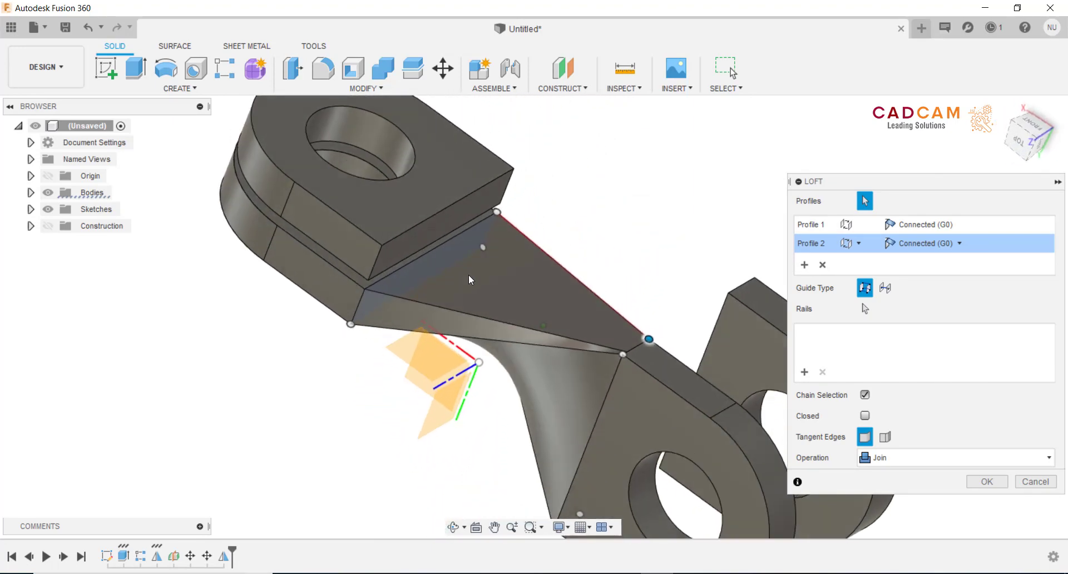
pyautogui.keyDown('shift'); pyautogui.moveTo(468, 275); pyautogui.dragTo(365, 296, button='middle'); pyautogui.keyUp('shift')
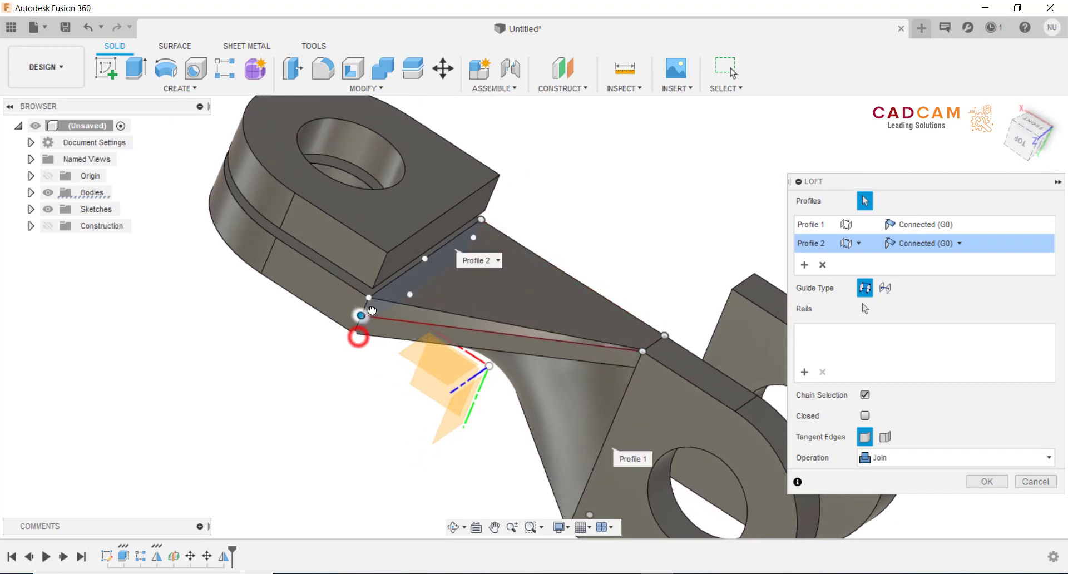
pyautogui.moveTo(636, 272)
pyautogui.keyDown('shift'); pyautogui.mouseDown(button='middle')
pyautogui.moveTo(540, 248)
pyautogui.moveTo(517, 296)
pyautogui.moveTo(608, 346)
pyautogui.moveTo(648, 316)
pyautogui.moveTo(629, 276)
pyautogui.mouseUp(button='middle'); pyautogui.keyUp('shift')
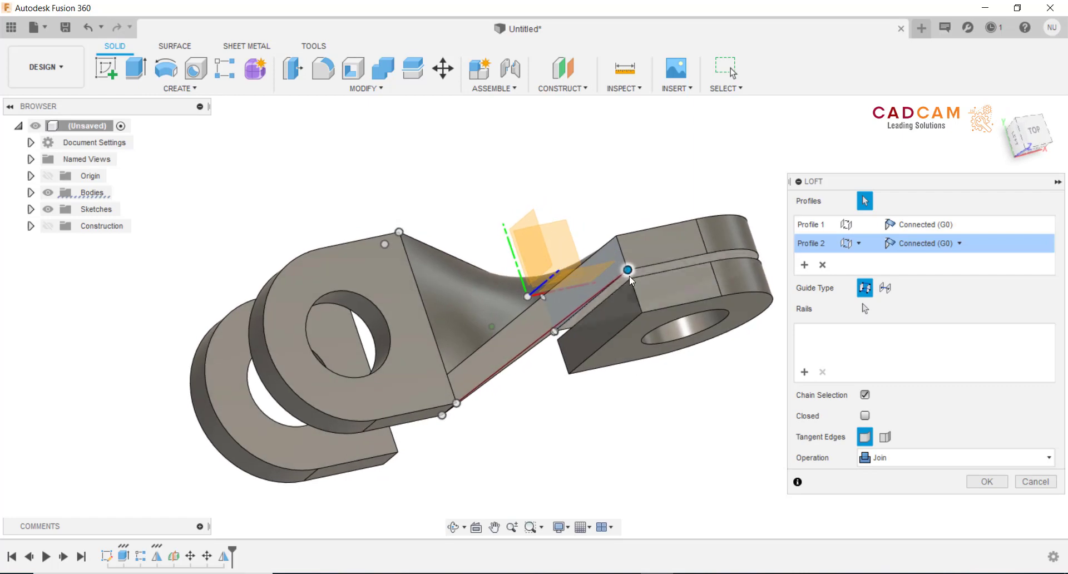
pyautogui.moveTo(613, 237)
pyautogui.keyDown('shift'); pyautogui.mouseDown(button='middle')
pyautogui.moveTo(614, 360)
pyautogui.moveTo(601, 396)
pyautogui.mouseUp(button='middle'); pyautogui.keyUp('shift')
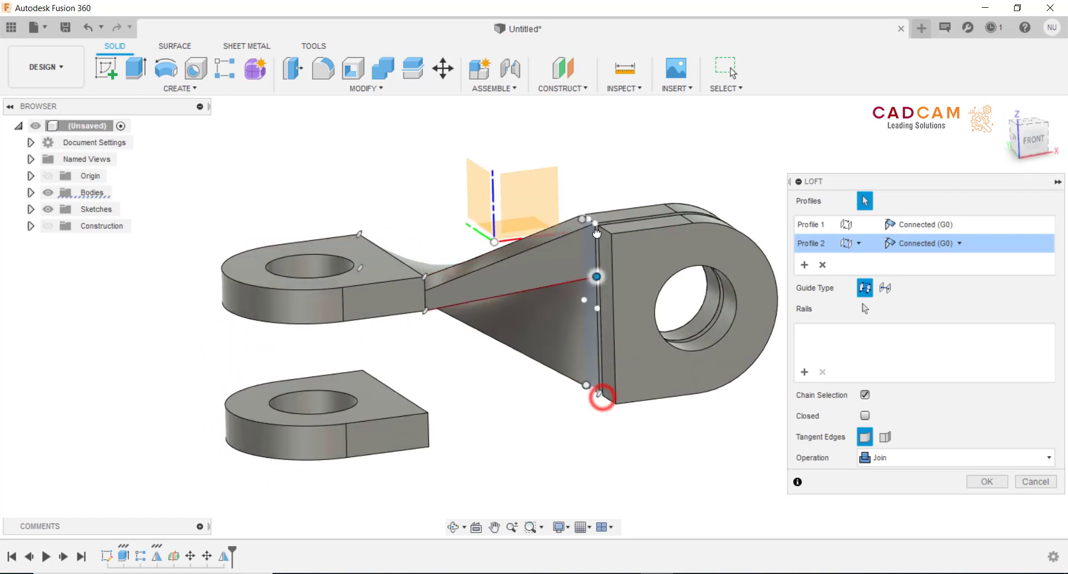
pyautogui.moveTo(604, 150)
pyautogui.keyDown('shift'); pyautogui.mouseDown(button='middle')
pyautogui.moveTo(603, 167)
pyautogui.moveTo(585, 158)
pyautogui.moveTo(653, 388)
pyautogui.mouseUp(button='middle'); pyautogui.keyUp('shift')
pyautogui.scroll(2, 653, 388)
pyautogui.scroll(2, 660, 396)
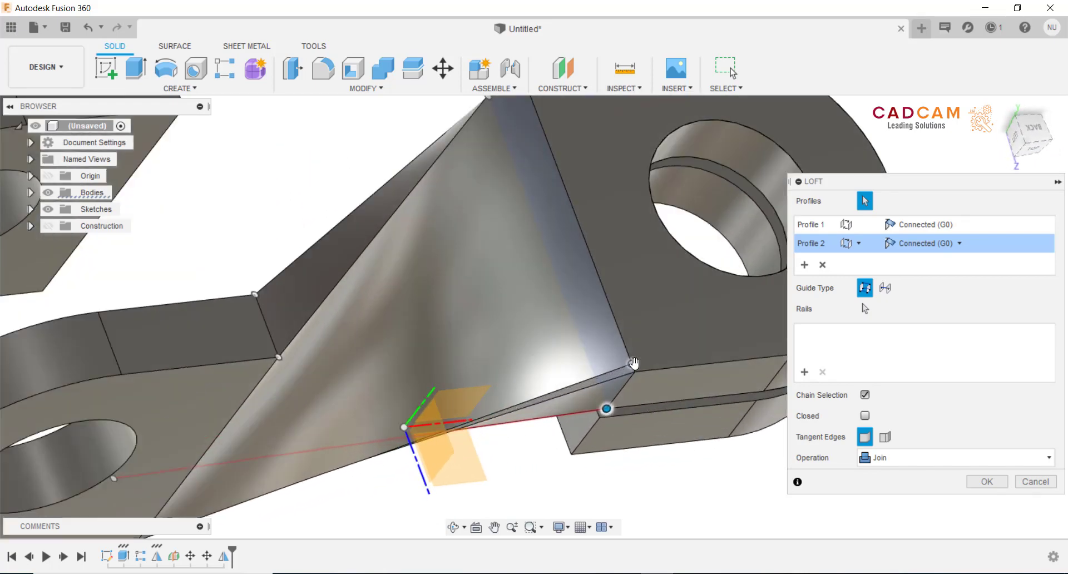
pyautogui.scroll(-5, 682, 390)
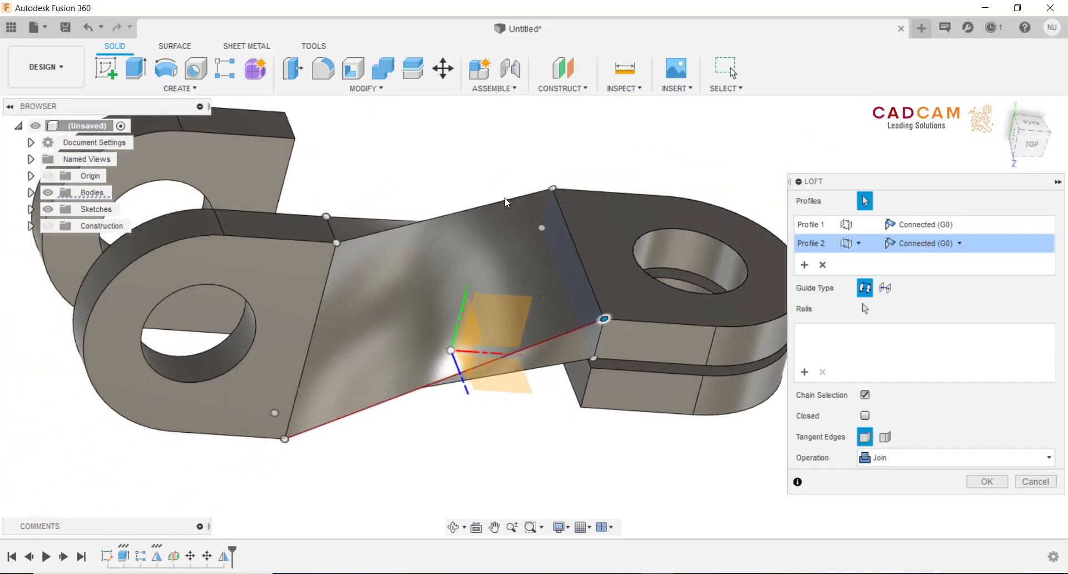
pyautogui.moveTo(689, 355)
pyautogui.keyDown('shift'); pyautogui.mouseDown(button='middle')
pyautogui.moveTo(482, 219)
pyautogui.moveTo(477, 226)
pyautogui.moveTo(500, 240)
pyautogui.moveTo(755, 247)
pyautogui.mouseUp(button='middle'); pyautogui.keyUp('shift')
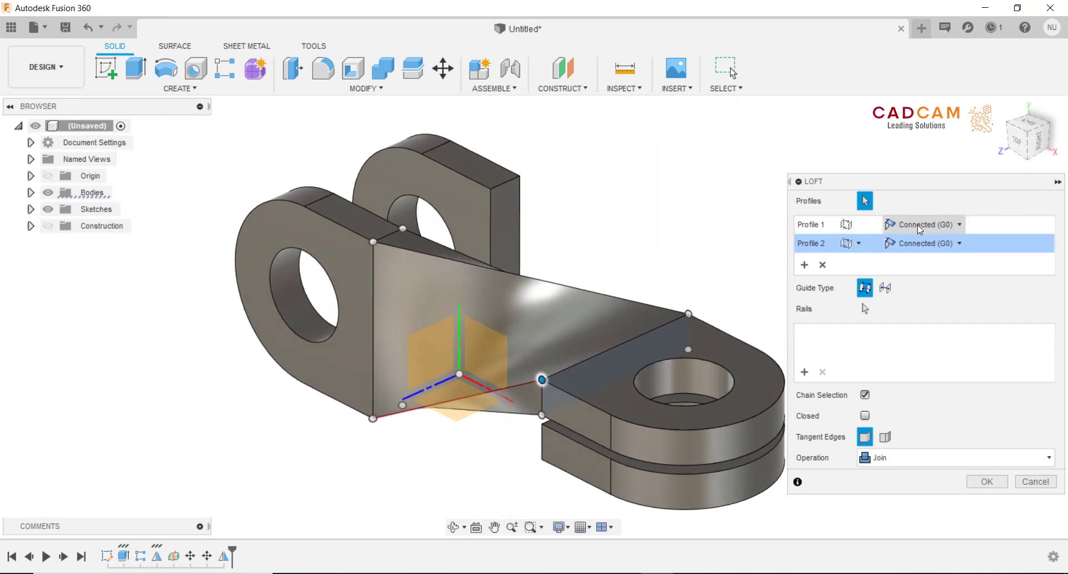
# - Set both loft profile ends to Tangent (G1) and commit the curved arm
pyautogui.click(922, 259)
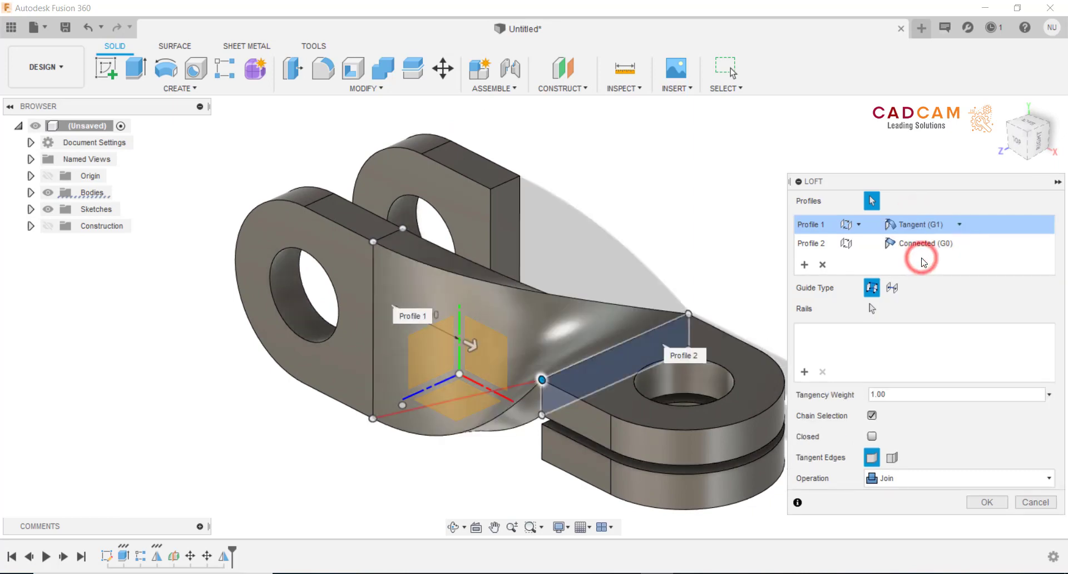
pyautogui.click(930, 245)
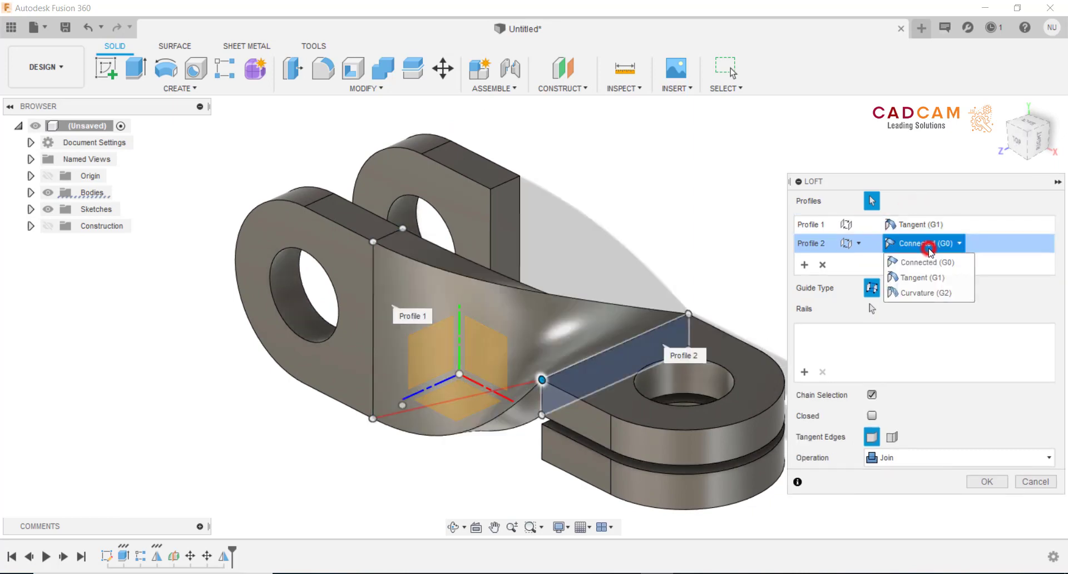
pyautogui.click(922, 284)
pyautogui.keyDown('shift'); pyautogui.moveTo(922, 283); pyautogui.dragTo(723, 228, button='middle'); pyautogui.keyUp('shift')
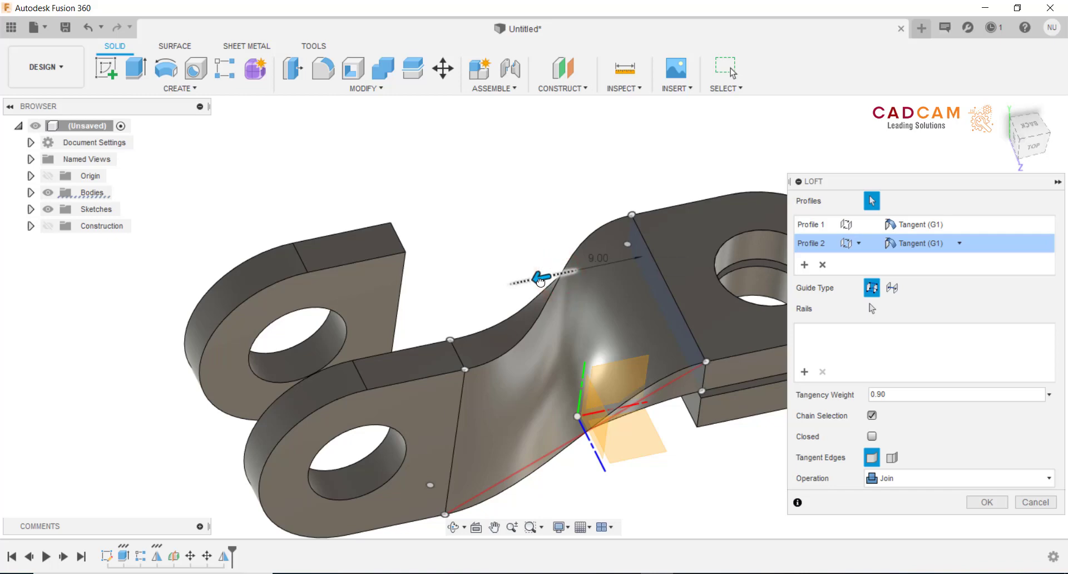
pyautogui.keyDown('shift'); pyautogui.moveTo(535, 283); pyautogui.dragTo(625, 281, button='middle'); pyautogui.keyUp('shift')
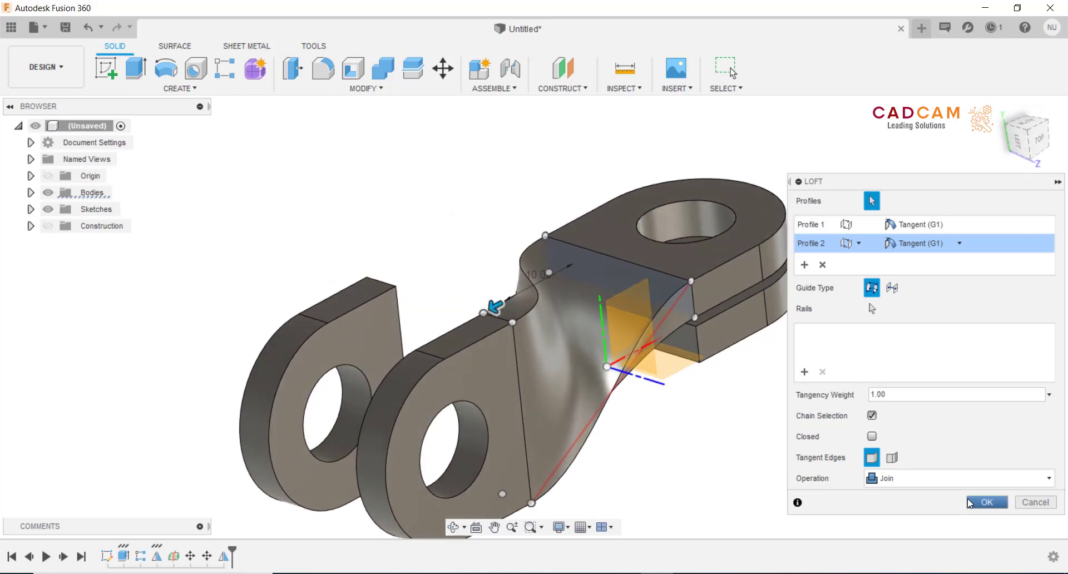
pyautogui.click(976, 503)
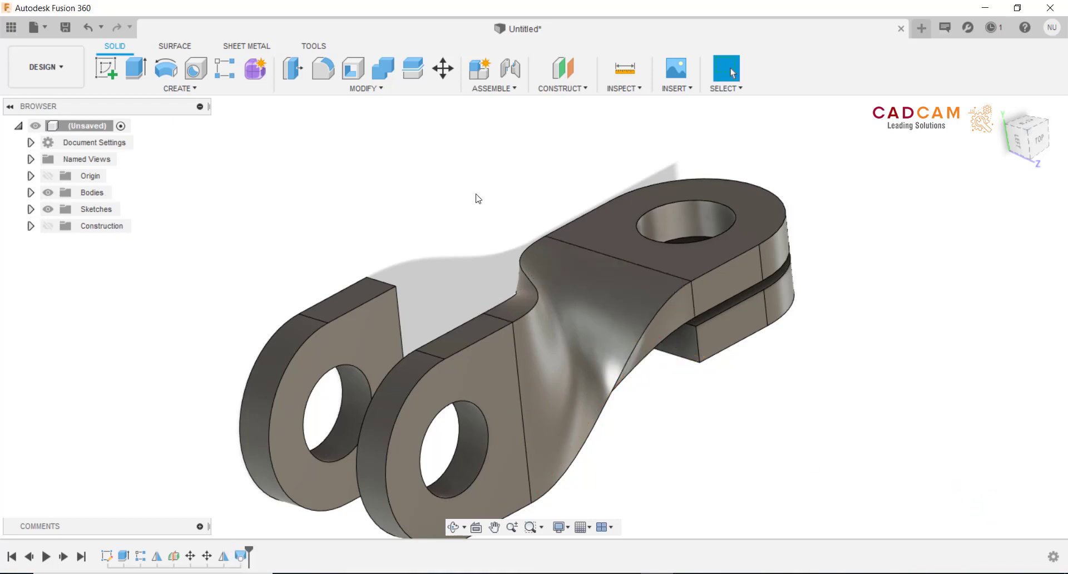
# - Repeat Loft from the shortcut menu and pick the remaining lug face as a profile
pyautogui.keyDown('shift'); pyautogui.moveTo(468, 192); pyautogui.dragTo(469, 196, button='middle'); pyautogui.keyUp('shift')
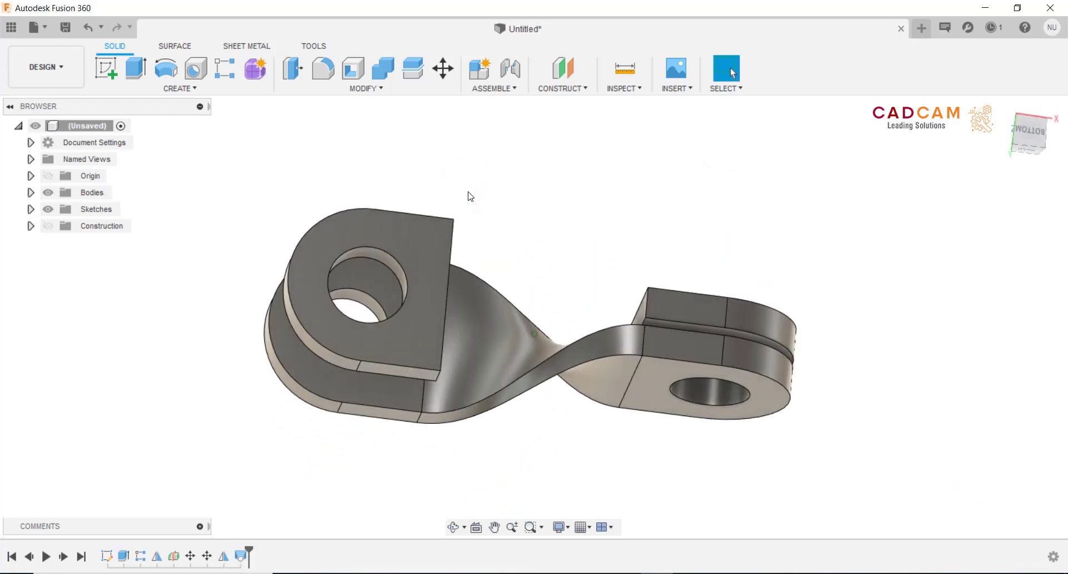
pyautogui.moveTo(605, 430)
pyautogui.keyDown('shift'); pyautogui.mouseDown(button='middle')
pyautogui.moveTo(612, 449)
pyautogui.moveTo(766, 456)
pyautogui.mouseUp(button='middle'); pyautogui.keyUp('shift')
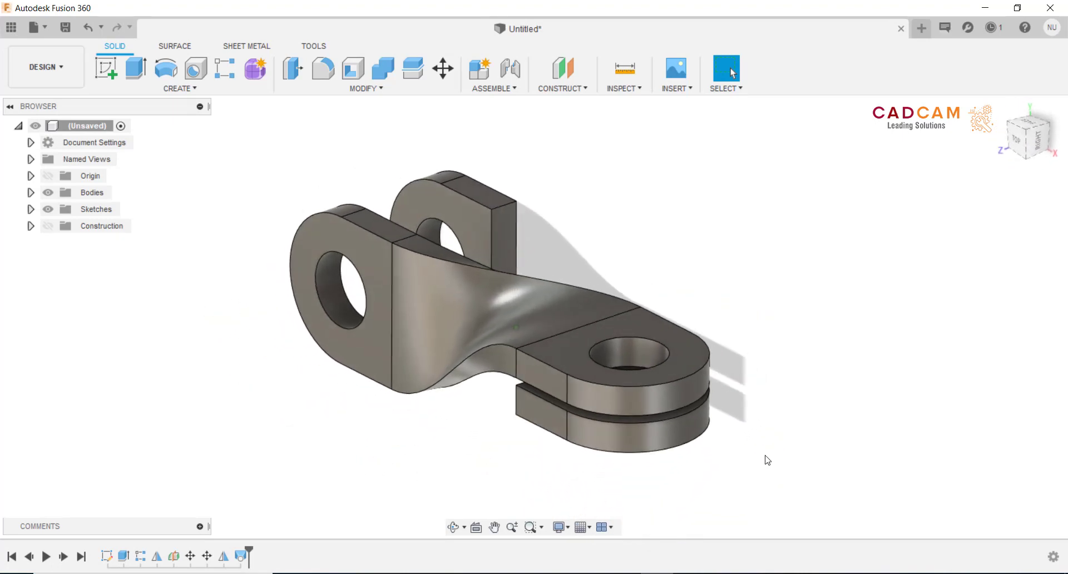
pyautogui.moveTo(573, 242)
pyautogui.keyDown('shift'); pyautogui.mouseDown(button='middle')
pyautogui.moveTo(603, 241)
pyautogui.moveTo(281, 140)
pyautogui.mouseUp(button='middle'); pyautogui.keyUp('shift')
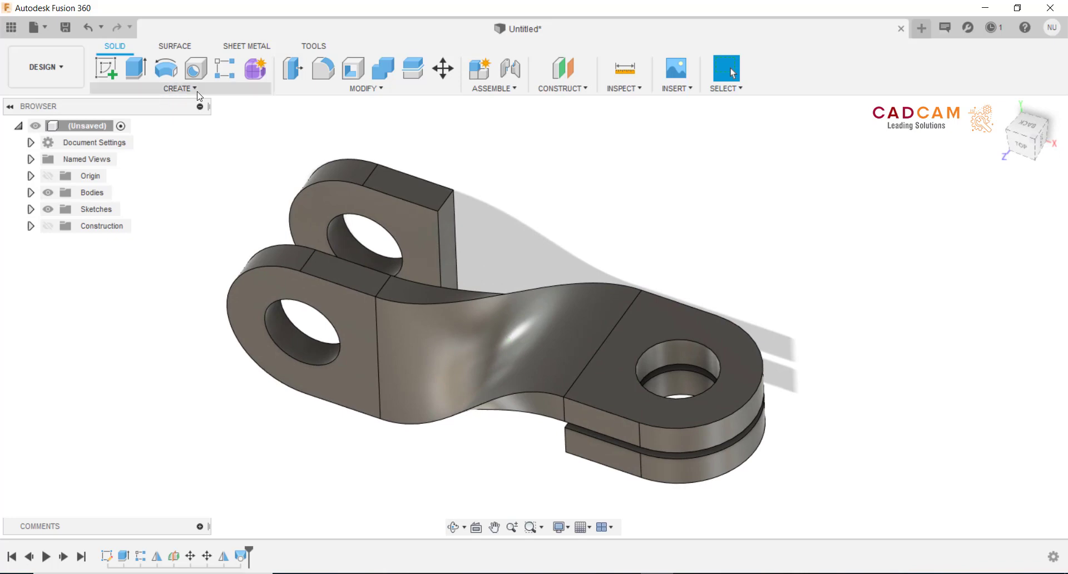
pyautogui.rightClick(561, 156)
pyautogui.click(563, 114)
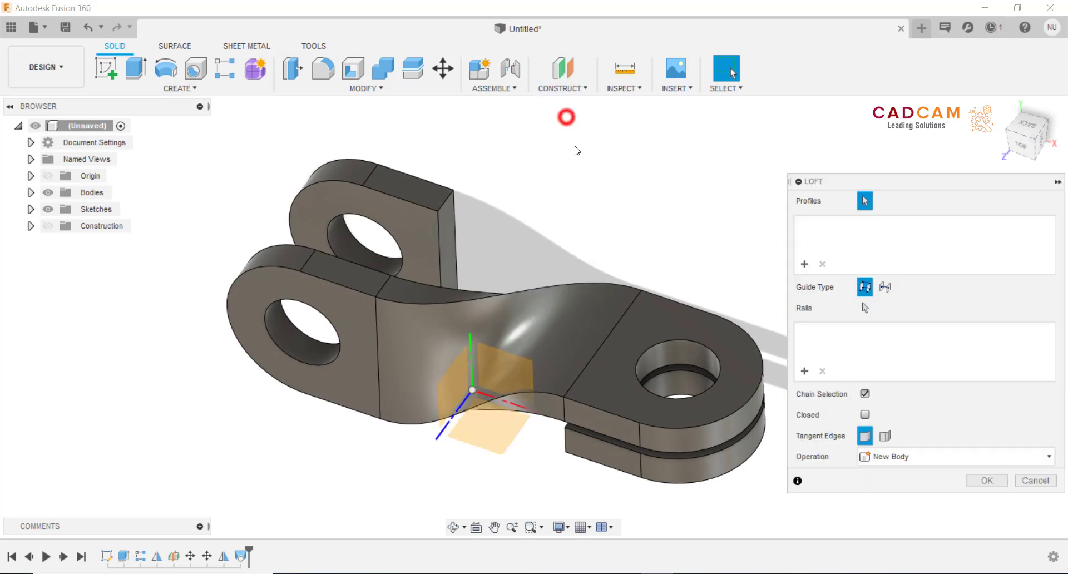
pyautogui.moveTo(575, 148)
pyautogui.keyDown('shift'); pyautogui.mouseDown(button='middle')
pyautogui.moveTo(530, 217)
pyautogui.moveTo(492, 351)
pyautogui.moveTo(490, 471)
pyautogui.moveTo(479, 412)
pyautogui.moveTo(406, 387)
pyautogui.moveTo(601, 283)
pyautogui.moveTo(588, 261)
pyautogui.moveTo(609, 302)
pyautogui.moveTo(575, 314)
pyautogui.mouseUp(button='middle'); pyautogui.keyUp('shift')
pyautogui.click(601, 282)
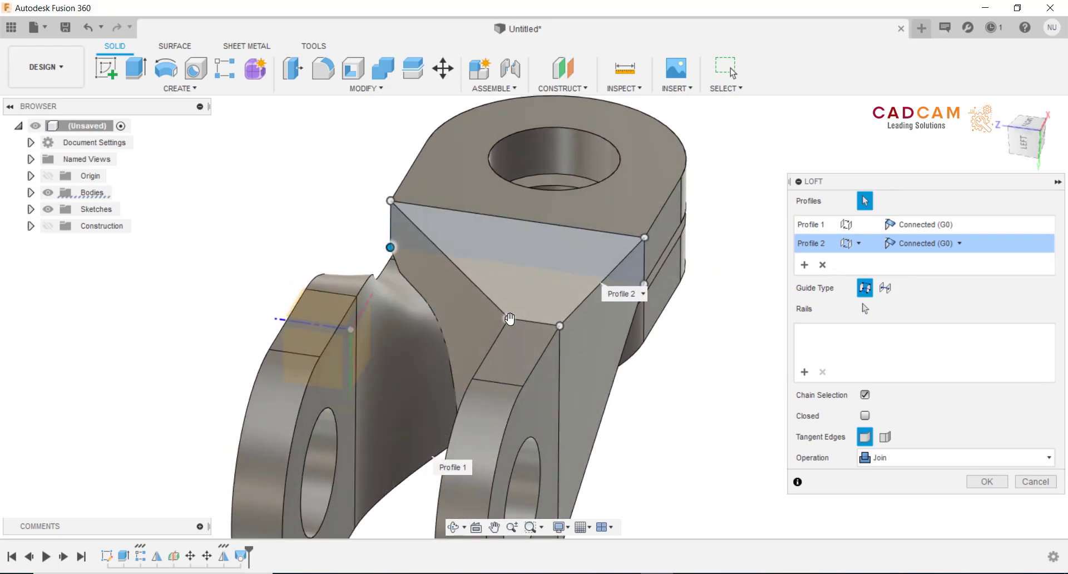
# - Move the second loft's alignment points onto matching vertices to untwist the arm
pyautogui.moveTo(510, 319); pyautogui.dragTo(544, 329)
pyautogui.keyDown('shift'); pyautogui.moveTo(459, 239); pyautogui.dragTo(573, 324, button='middle'); pyautogui.keyUp('shift')
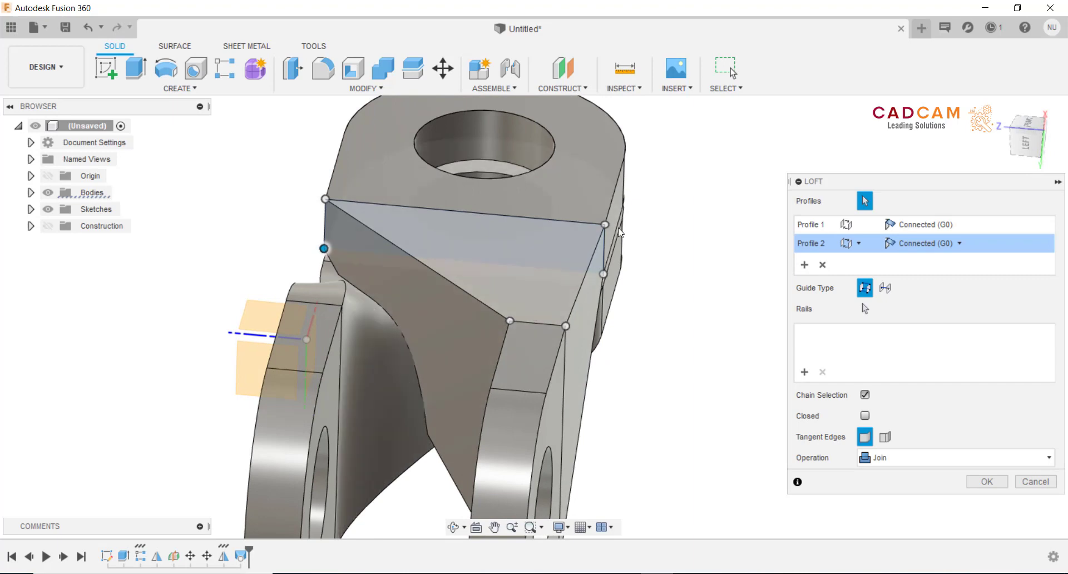
pyautogui.moveTo(325, 198); pyautogui.dragTo(326, 199)
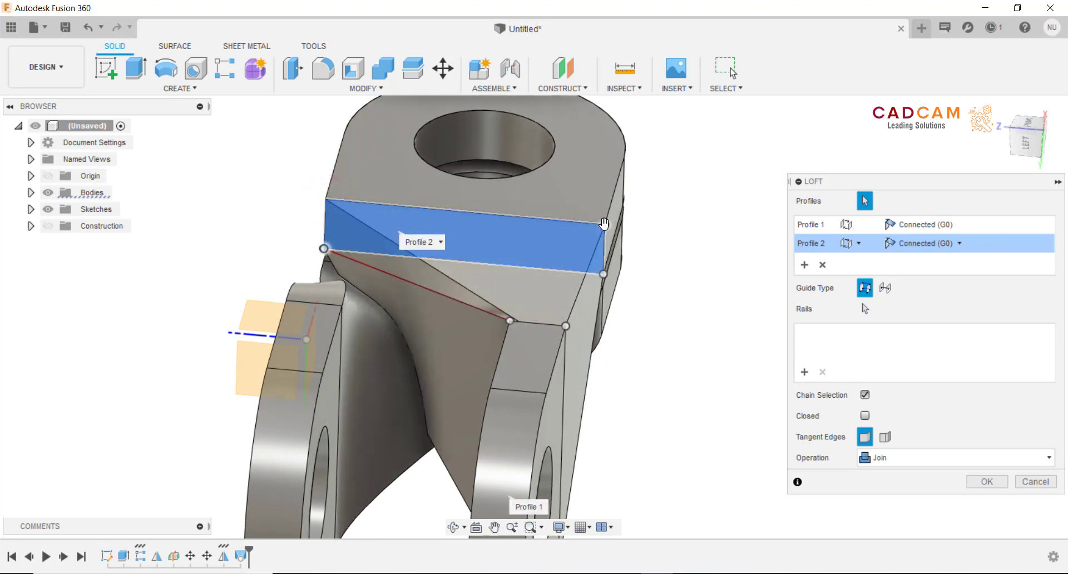
pyautogui.moveTo(358, 219); pyautogui.dragTo(355, 219)
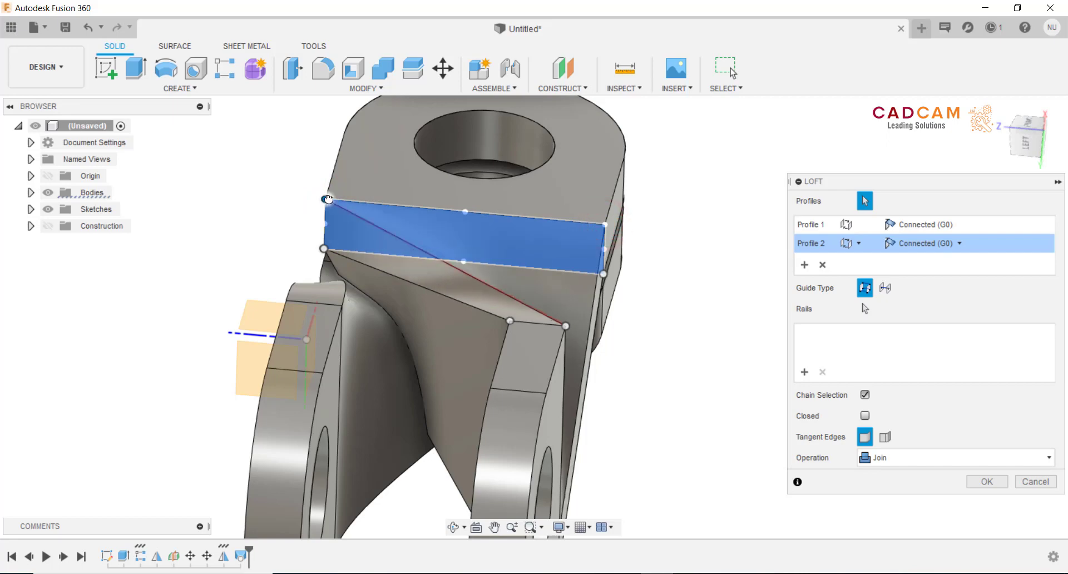
pyautogui.keyDown('shift'); pyautogui.moveTo(246, 176); pyautogui.dragTo(562, 320, button='middle'); pyautogui.keyUp('shift')
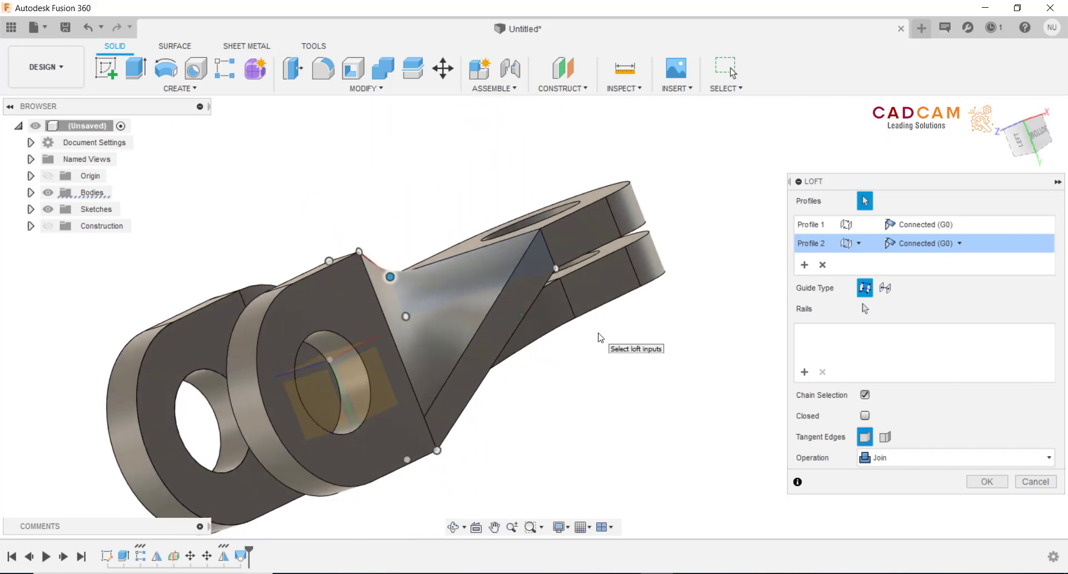
pyautogui.moveTo(600, 338)
pyautogui.keyDown('shift'); pyautogui.mouseDown(button='middle')
pyautogui.moveTo(531, 343)
pyautogui.moveTo(557, 342)
pyautogui.moveTo(592, 396)
pyautogui.moveTo(640, 299)
pyautogui.moveTo(667, 292)
pyautogui.moveTo(639, 356)
pyautogui.moveTo(656, 267)
pyautogui.moveTo(609, 226)
pyautogui.moveTo(646, 221)
pyautogui.moveTo(605, 306)
pyautogui.moveTo(606, 334)
pyautogui.moveTo(558, 305)
pyautogui.moveTo(543, 240)
pyautogui.moveTo(512, 239)
pyautogui.moveTo(473, 332)
pyautogui.moveTo(503, 412)
pyautogui.moveTo(548, 421)
pyautogui.mouseUp(button='middle'); pyautogui.keyUp('shift')
pyautogui.scroll(5, 452, 133)
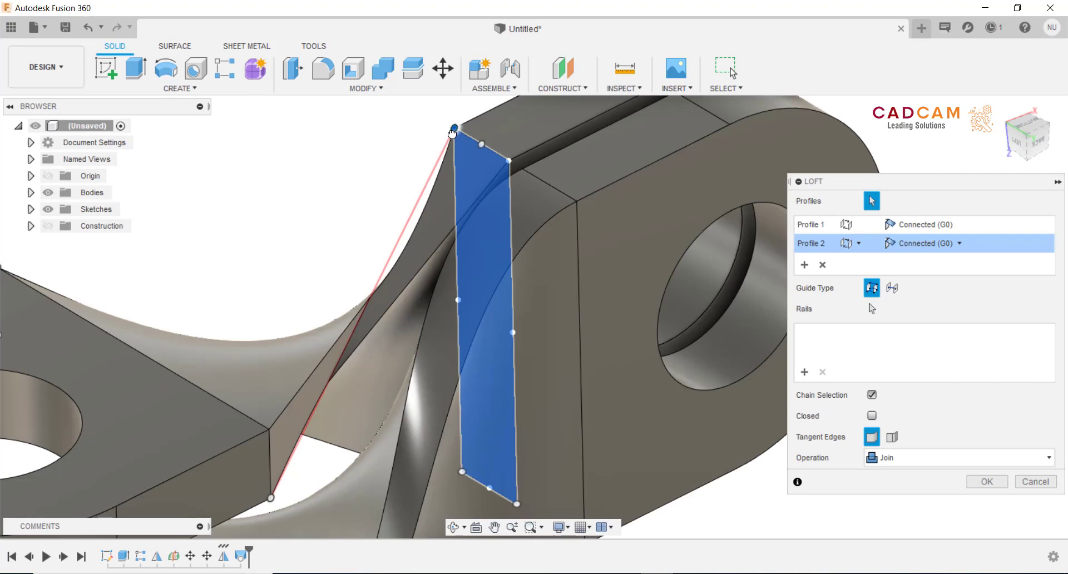
pyautogui.moveTo(452, 133); pyautogui.dragTo(504, 160)
pyautogui.moveTo(512, 166)
pyautogui.keyDown('shift'); pyautogui.mouseDown(button='middle')
pyautogui.moveTo(346, 419)
pyautogui.moveTo(289, 476)
pyautogui.mouseUp(button='middle'); pyautogui.keyUp('shift')
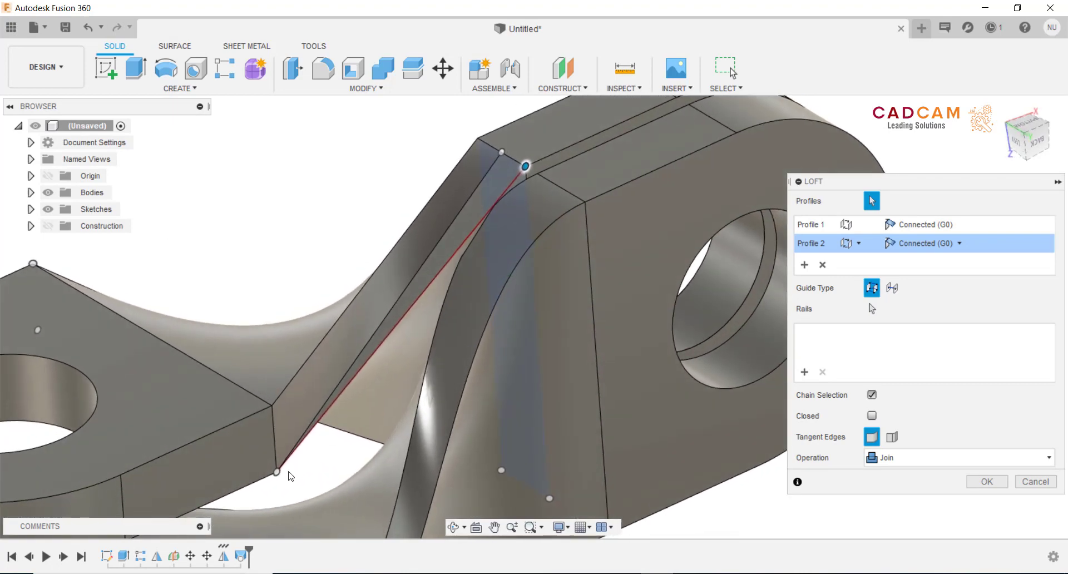
pyautogui.moveTo(278, 474); pyautogui.dragTo(272, 405)
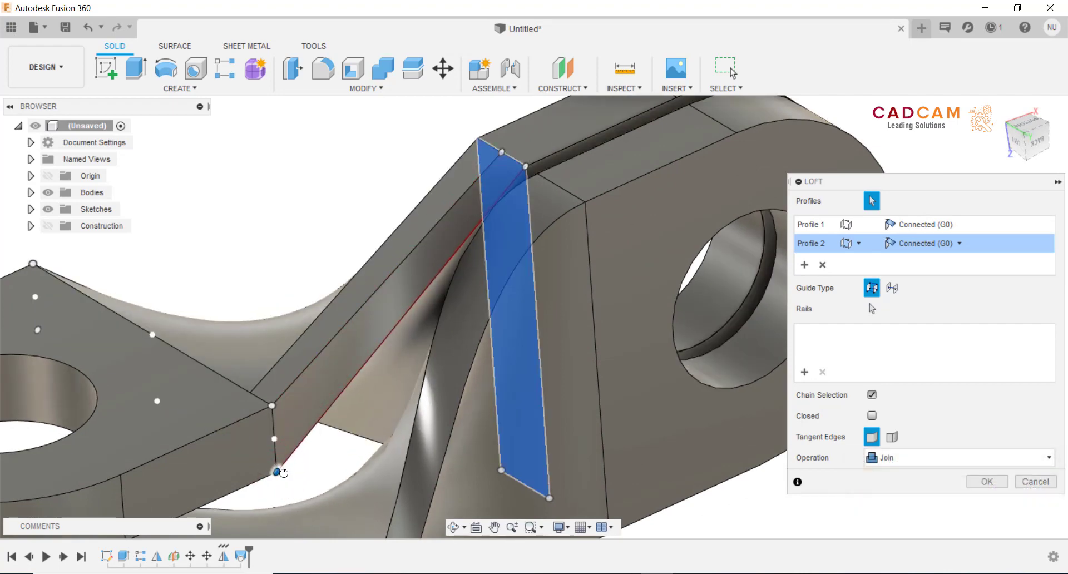
pyautogui.keyDown('shift'); pyautogui.moveTo(281, 472); pyautogui.dragTo(479, 131, button='middle'); pyautogui.keyUp('shift')
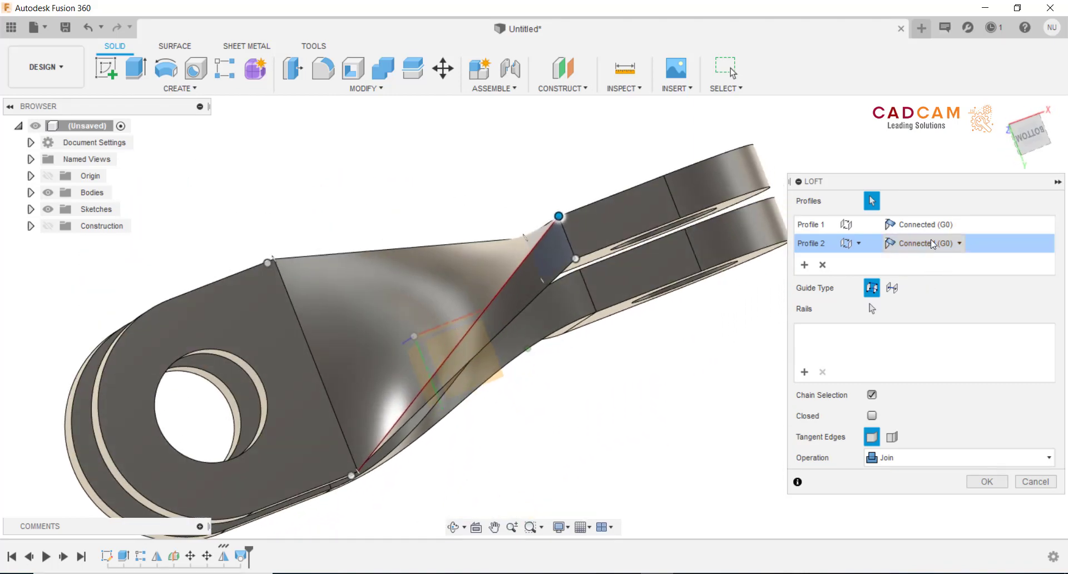
# - Set both profiles to Tangent (G1) and commit the second arm loft
pyautogui.click(924, 225)
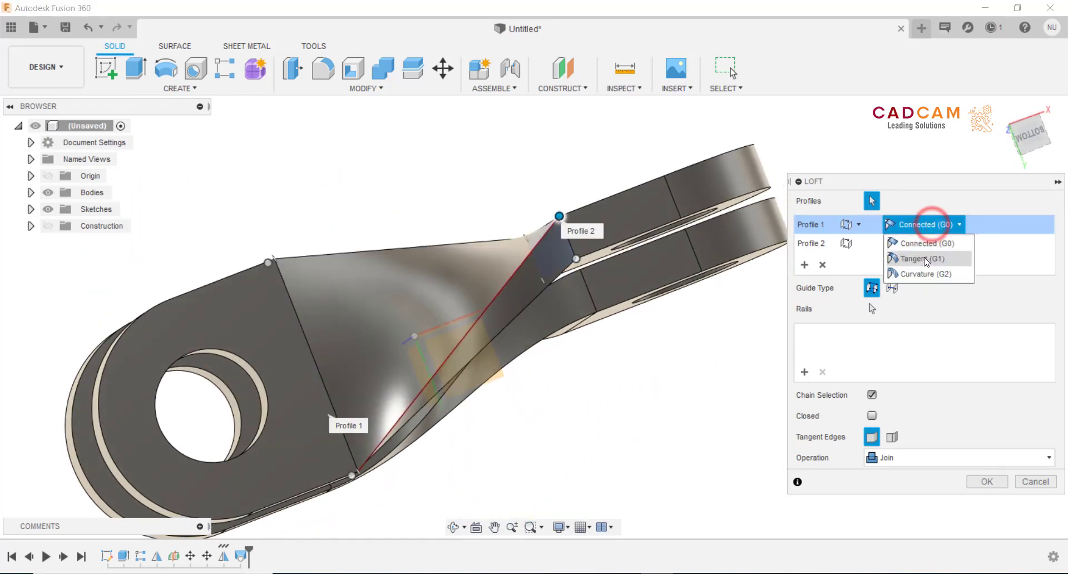
pyautogui.click(927, 261)
pyautogui.click(923, 243)
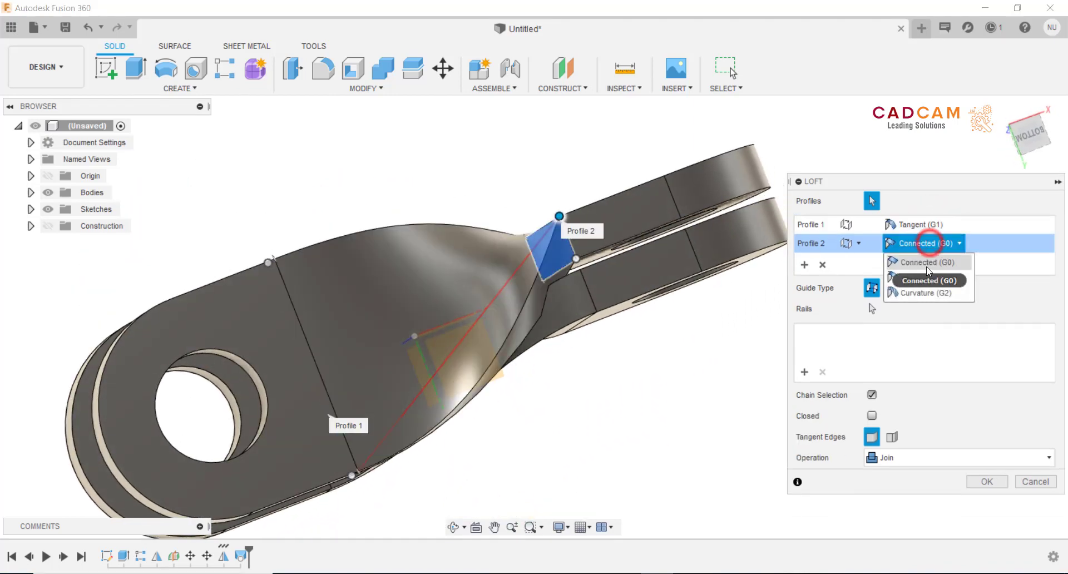
pyautogui.click(921, 277)
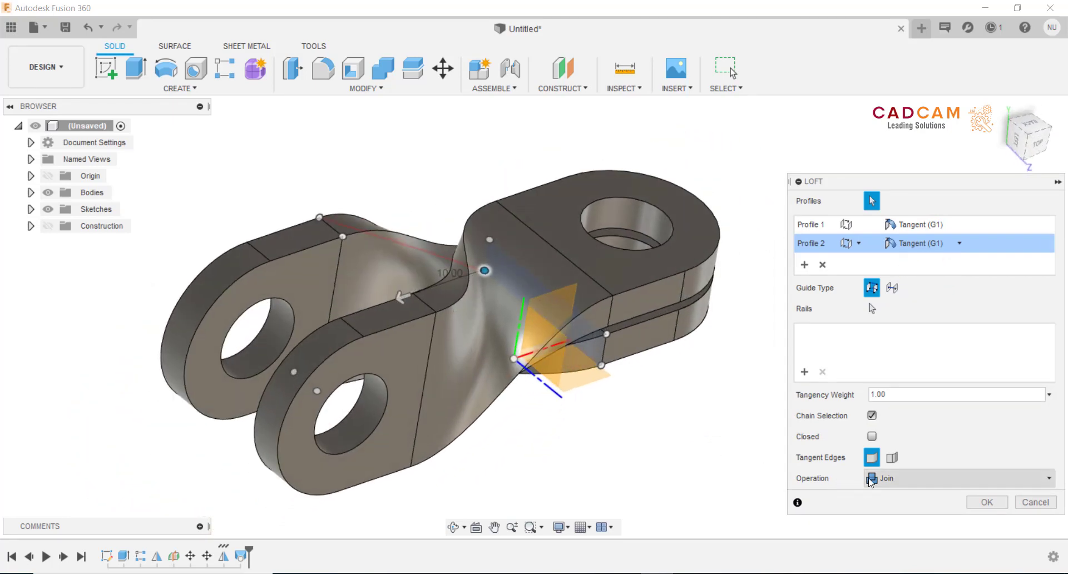
pyautogui.click(988, 502)
pyautogui.keyDown('shift'); pyautogui.moveTo(750, 449); pyautogui.dragTo(734, 440, button='middle'); pyautogui.keyUp('shift')
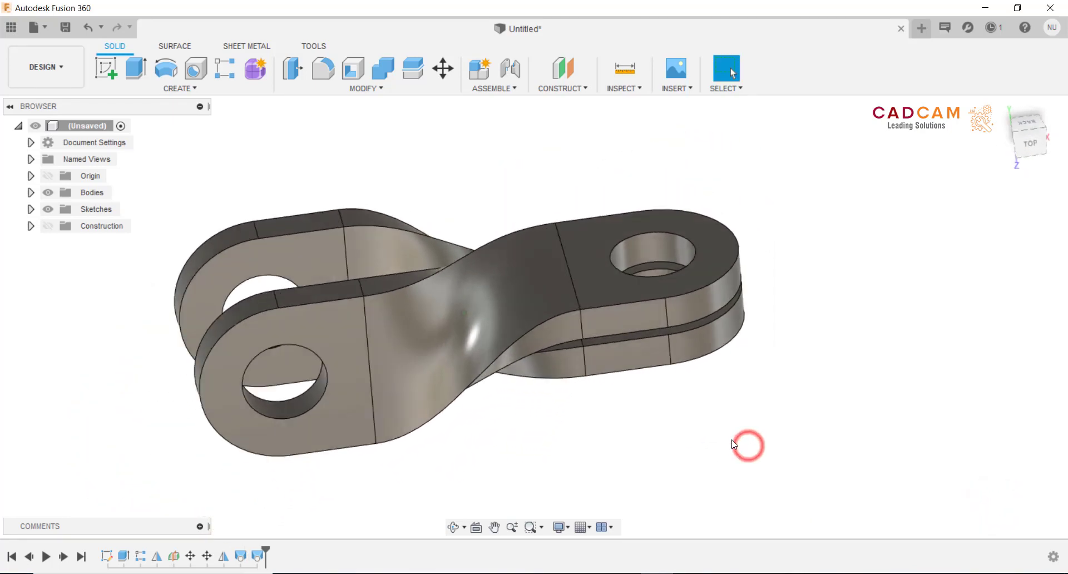